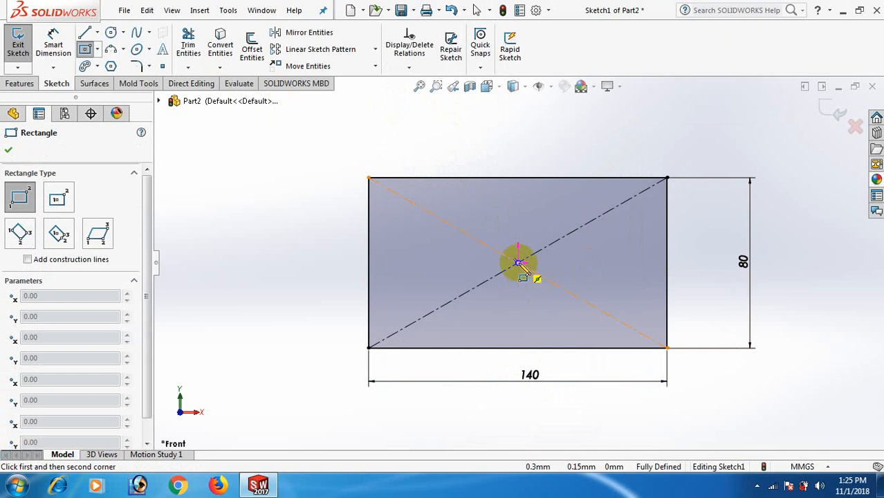
Sketch a second centre rectangle from the origin, about 80 mm wide and 59 mm high
left_click(518, 263)
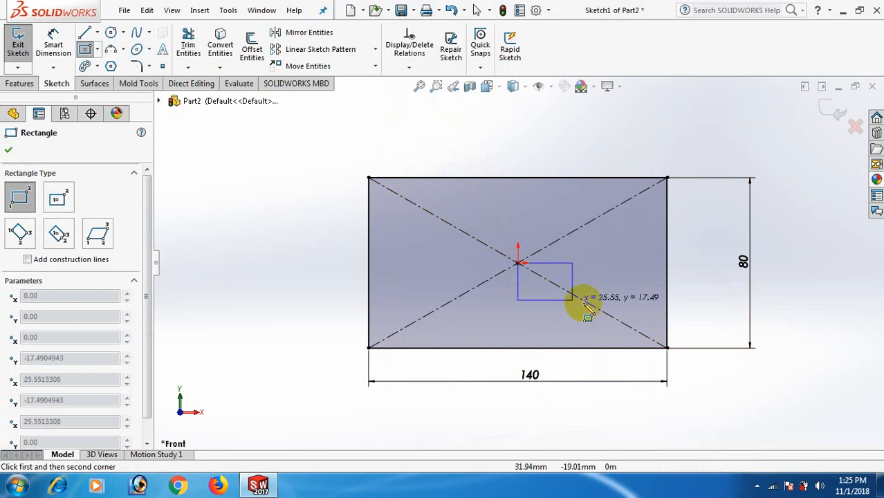
left_click(59, 198)
left_click(519, 264)
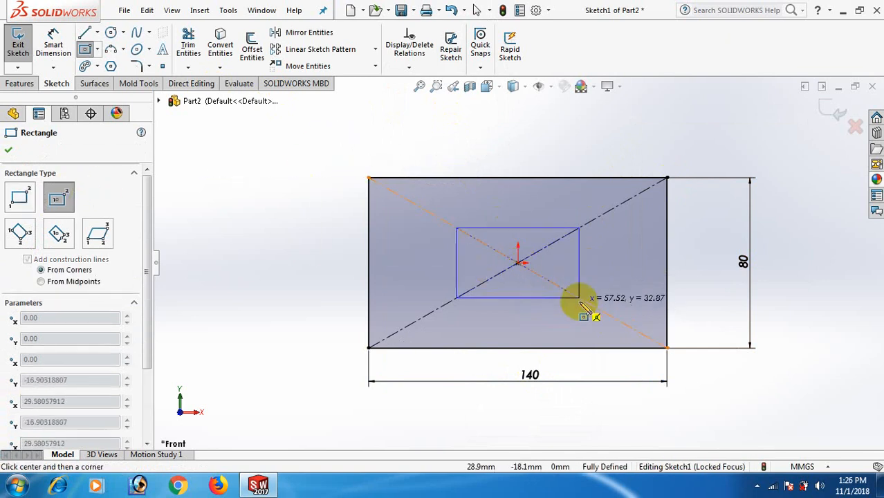
left_click(603, 326)
right_click(604, 326)
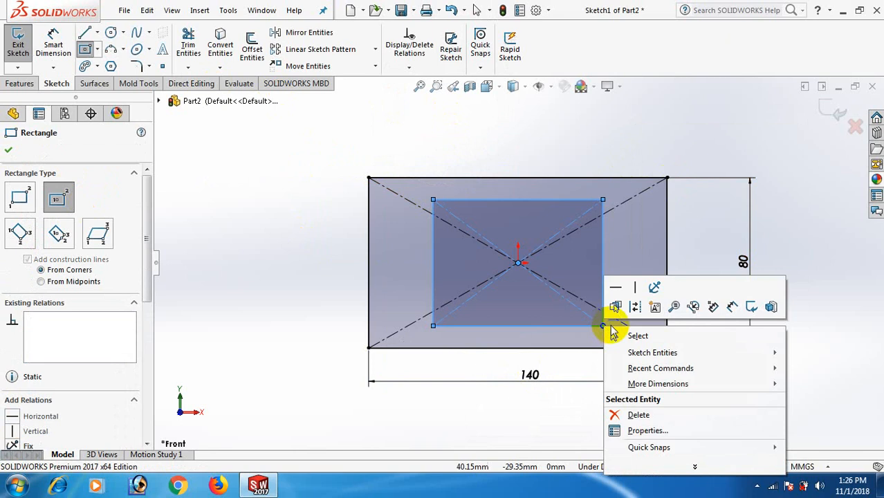
left_click(647, 340)
Dimension the new rectangle's height on its vertical edge and set it to 120 mm
right_click_drag(782, 380, 713, 228)
left_click(605, 270)
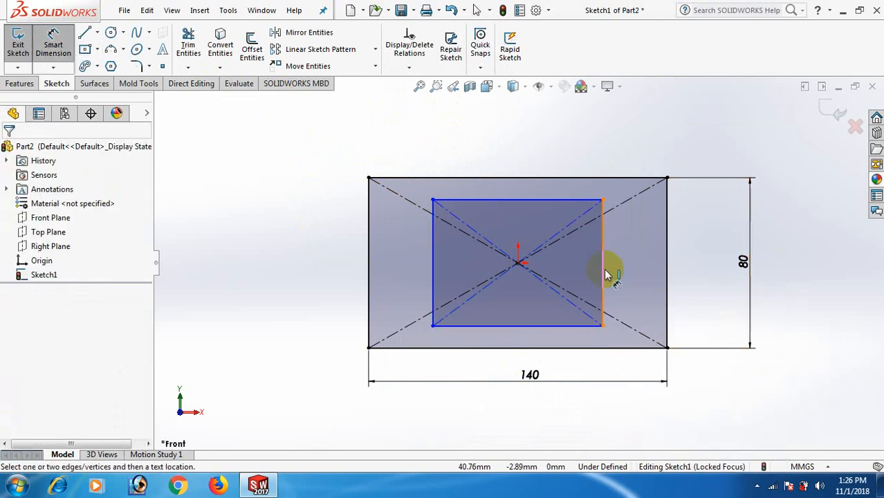
left_click(728, 272)
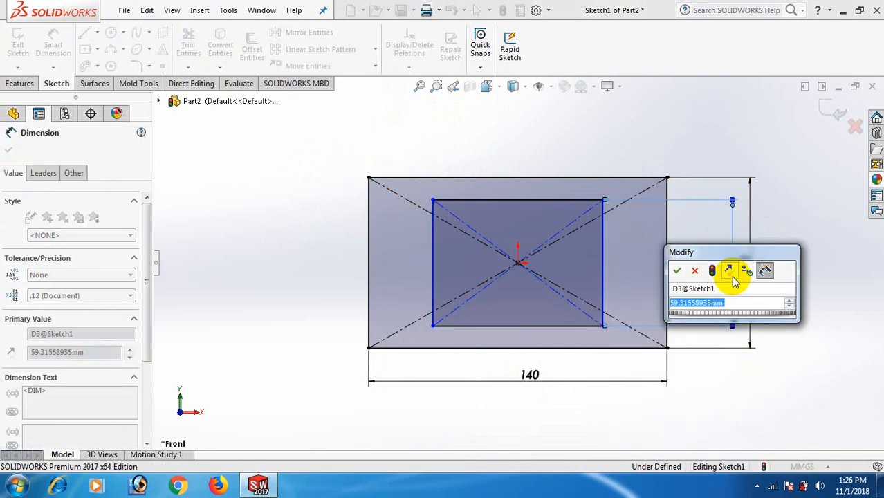
type("1")
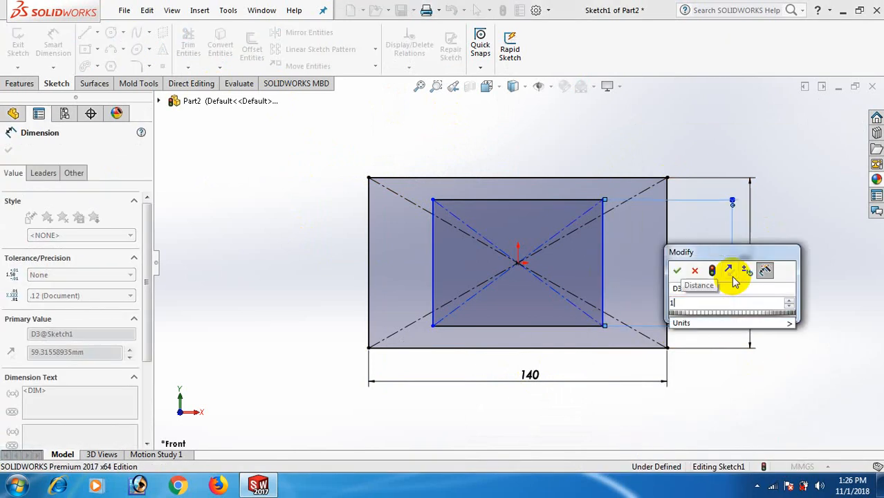
type("20")
key("Return")
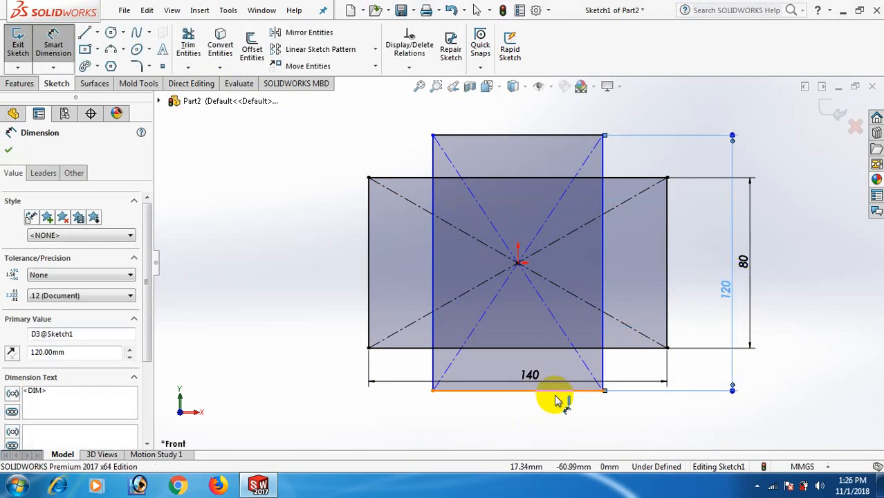
Dimension the same rectangle's width on its horizontal edge and set it to 200 mm
left_click(561, 391)
left_click(547, 425)
type("200")
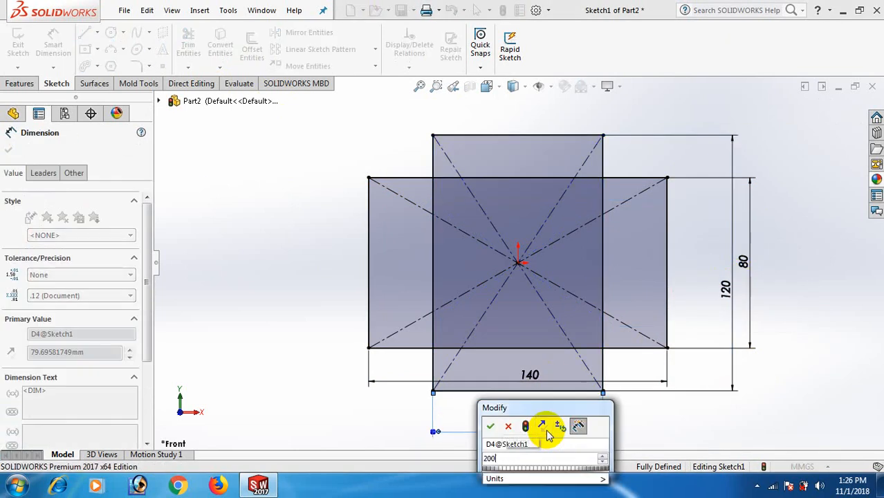
key("Return")
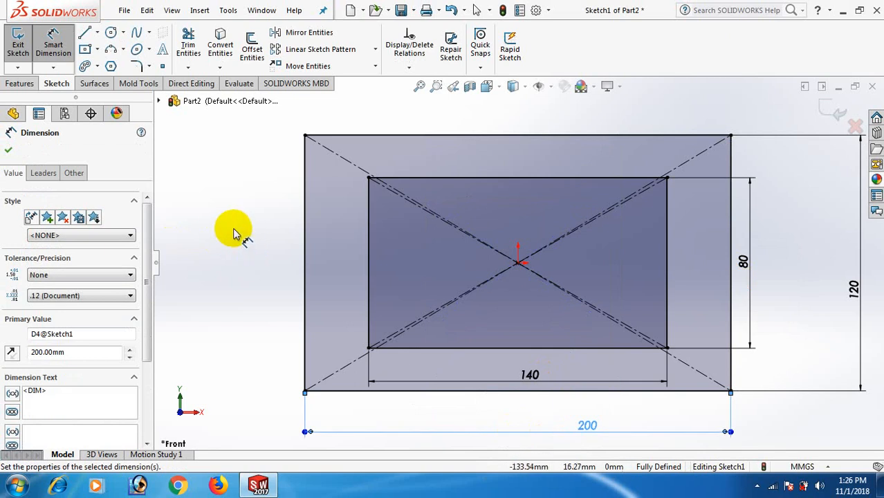
left_click(234, 230)
right_click(234, 229)
left_click(271, 270)
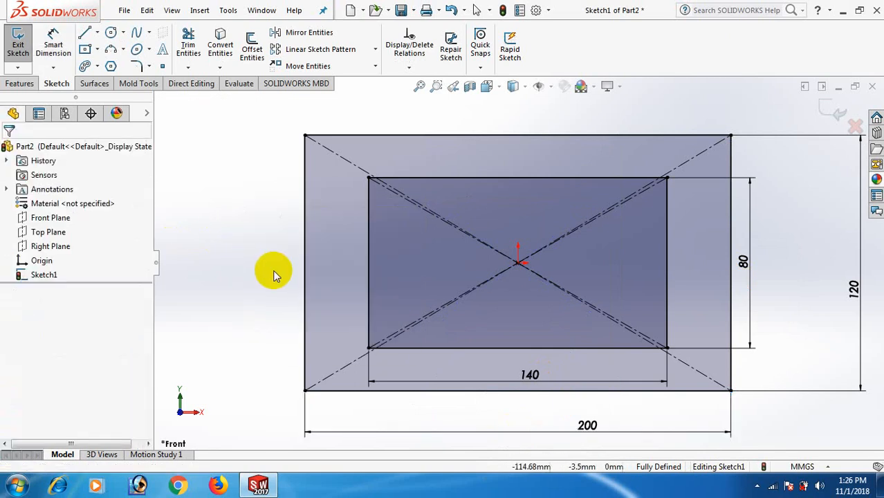
Exit the two-rectangle sketch in isometric view and reassign its sketch plane to the Top Plane
key("space")
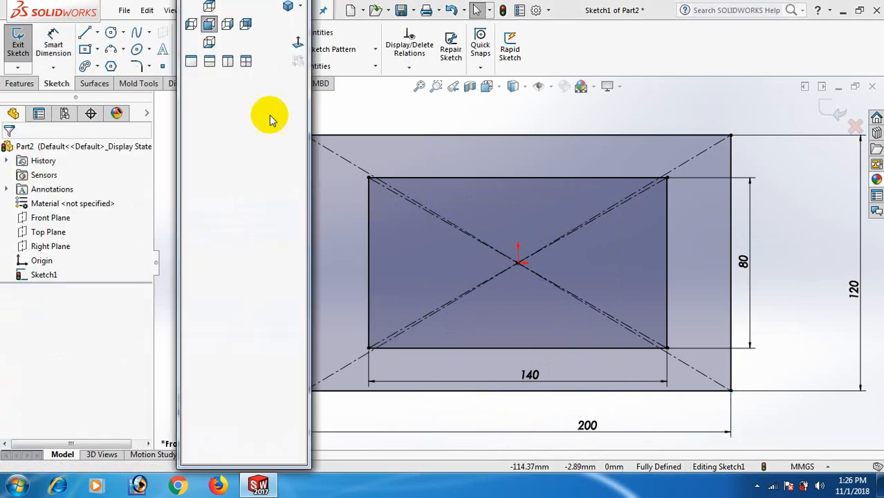
left_click(285, 6)
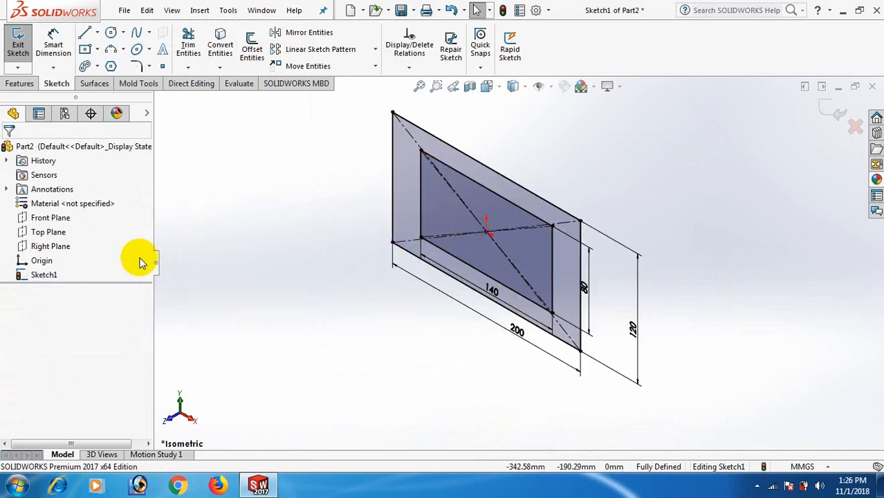
left_click(833, 122)
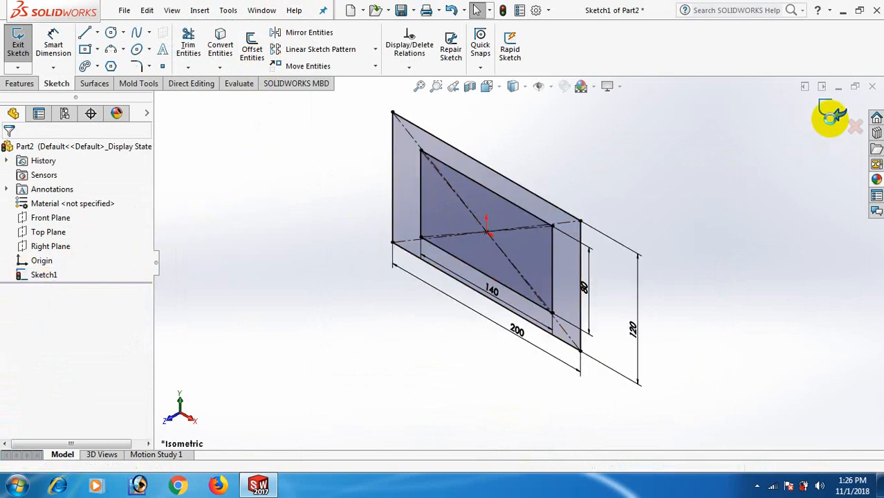
left_click(54, 275)
left_click(83, 237)
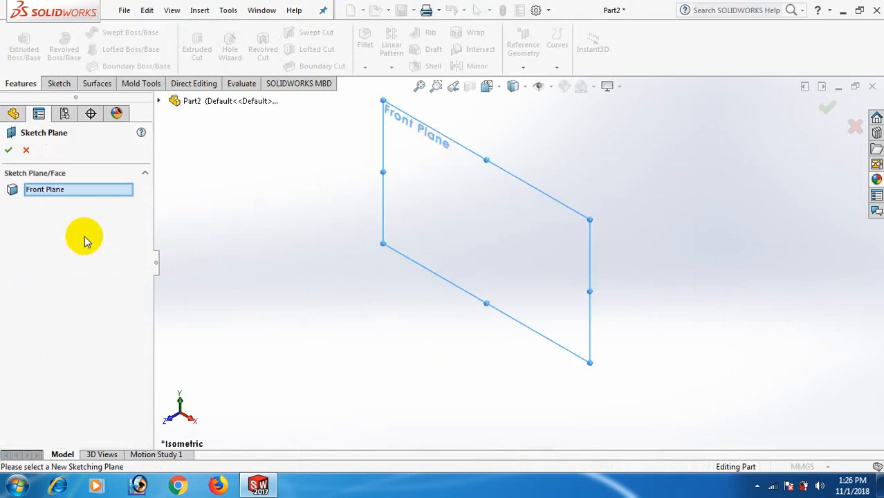
left_click(159, 102)
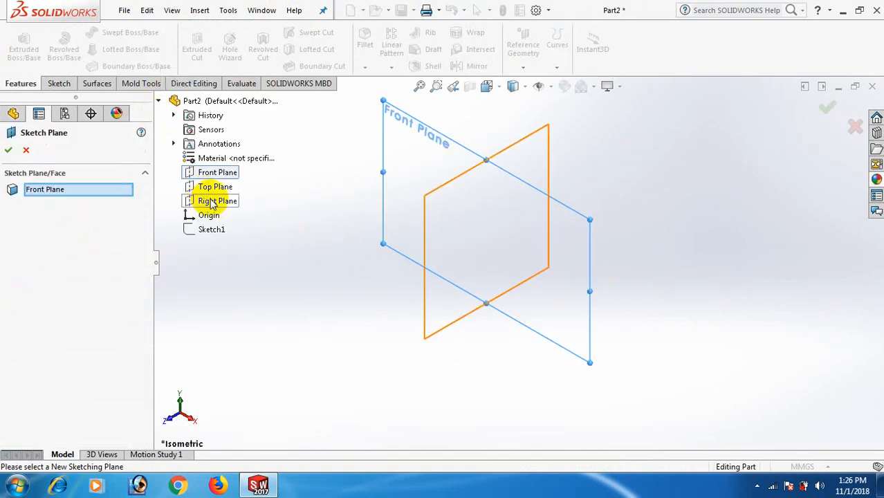
left_click(214, 186)
left_click(827, 108)
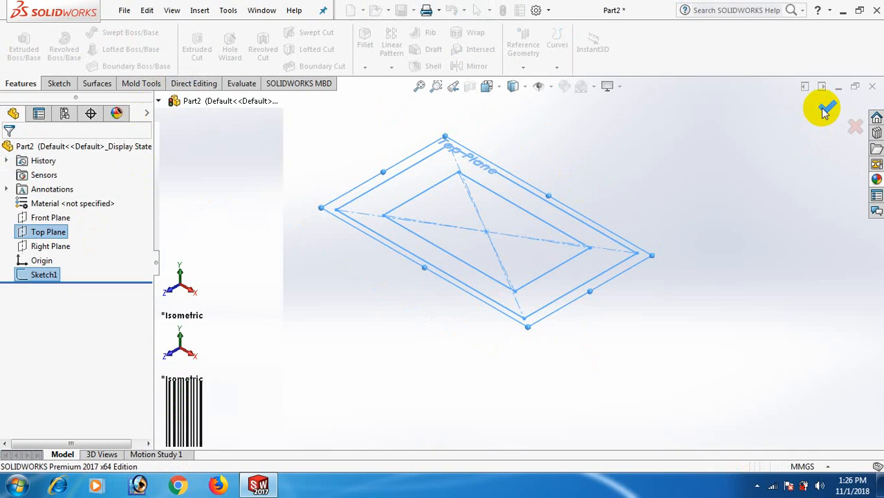
Extrude the area between the two rectangles as a blind boss 15 mm deep
left_click(610, 267)
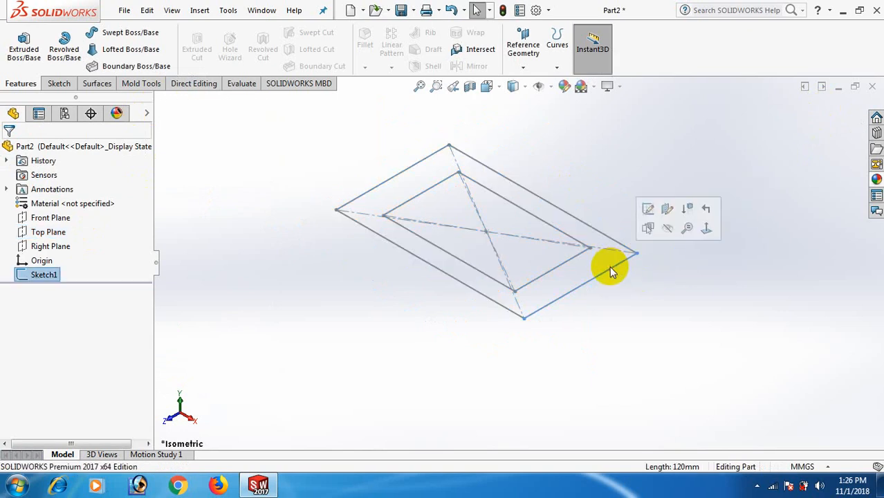
left_click(649, 210)
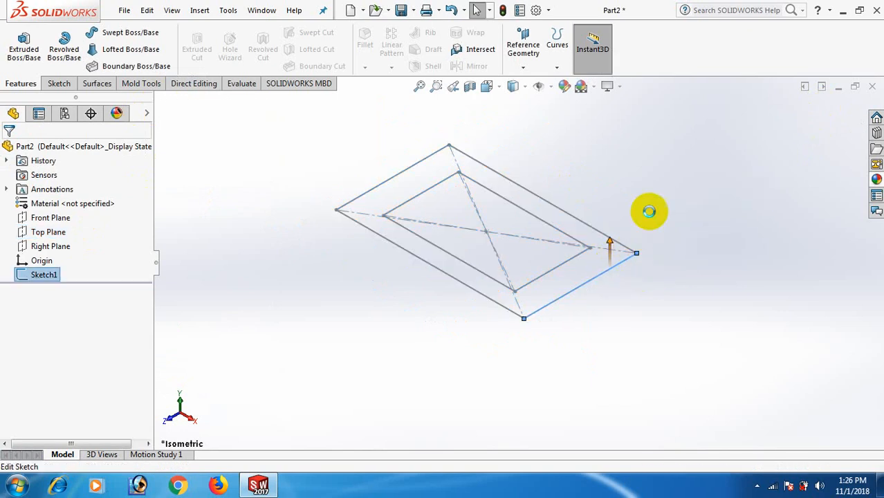
left_click(19, 83)
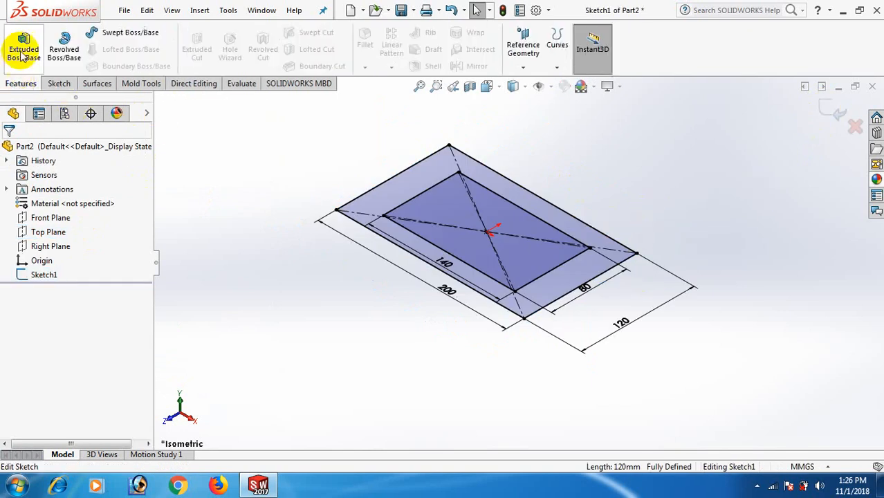
left_click(22, 43)
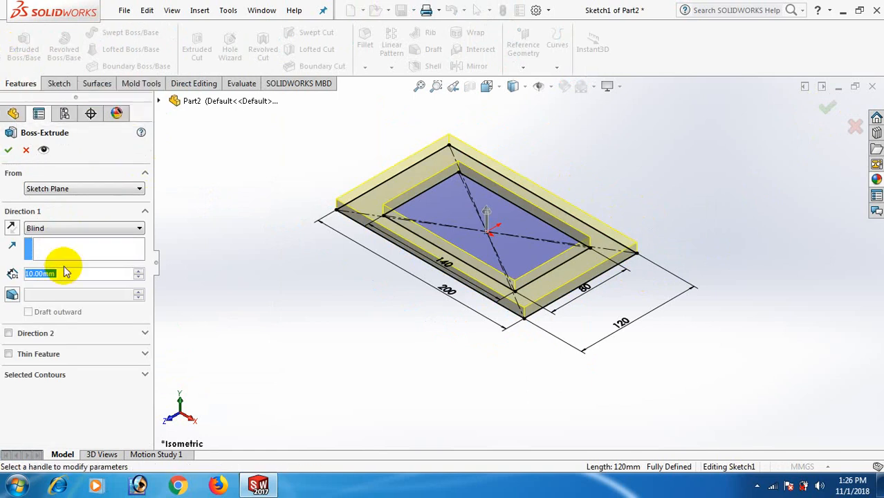
type("15")
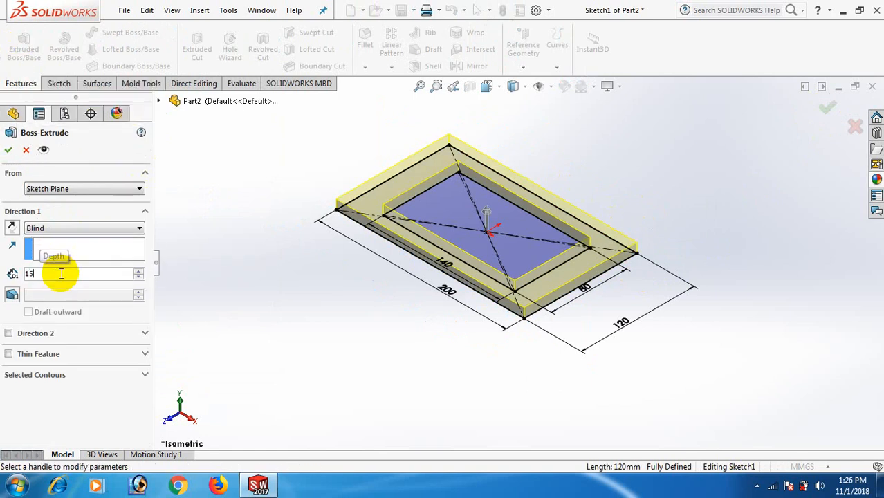
key("Return")
left_click(8, 150)
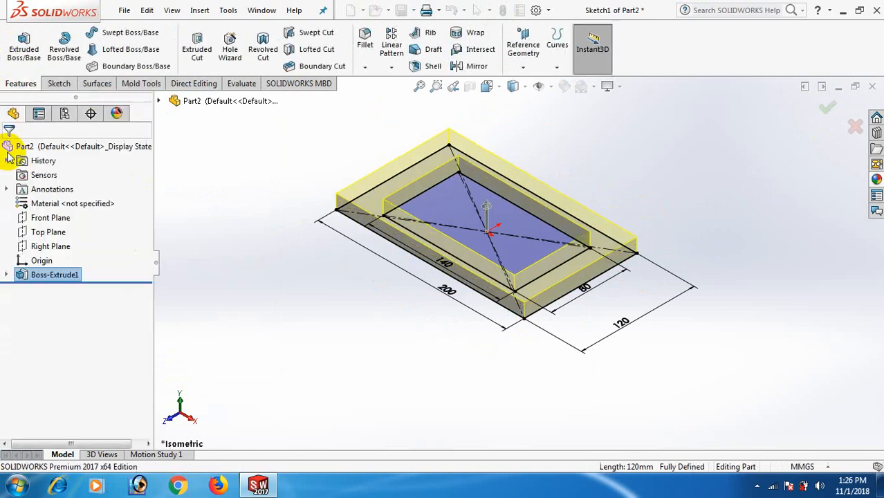
left_click(277, 218)
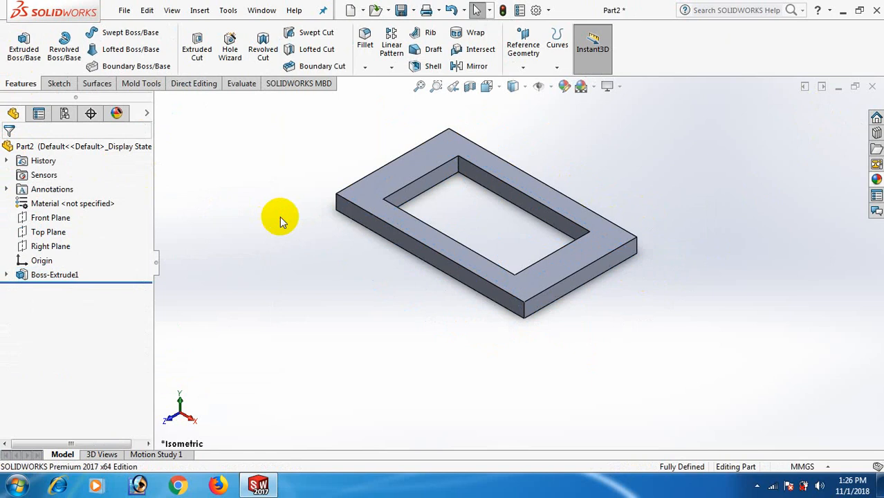
Begin a second boss extrusion from Sketch1, replacing the whole-sketch contour with only the inner rectangle region
left_click(7, 275)
left_click(57, 289)
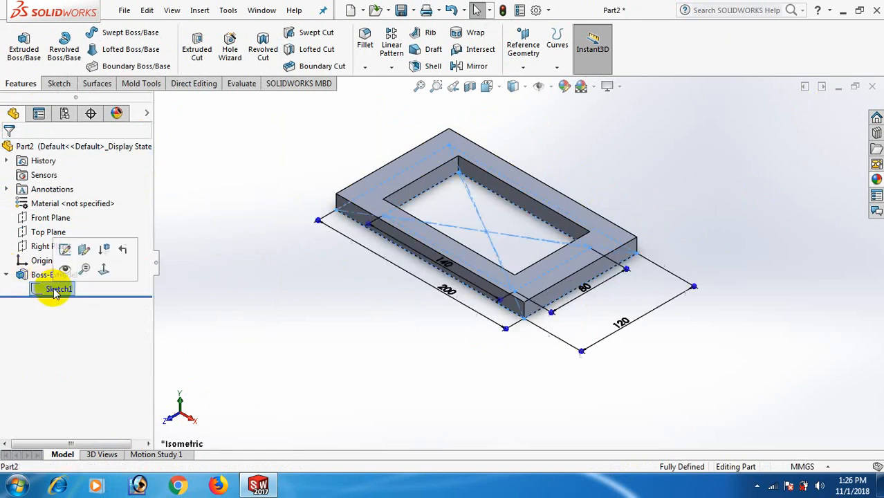
left_click(39, 47)
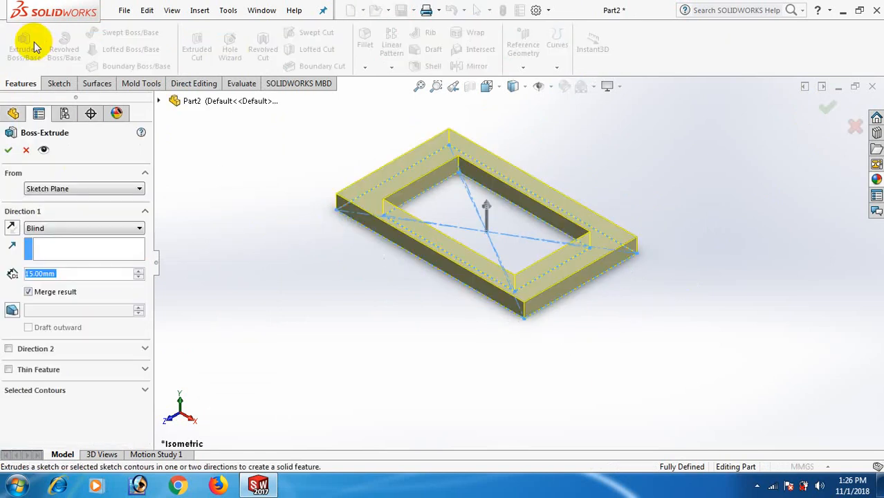
left_click(33, 390)
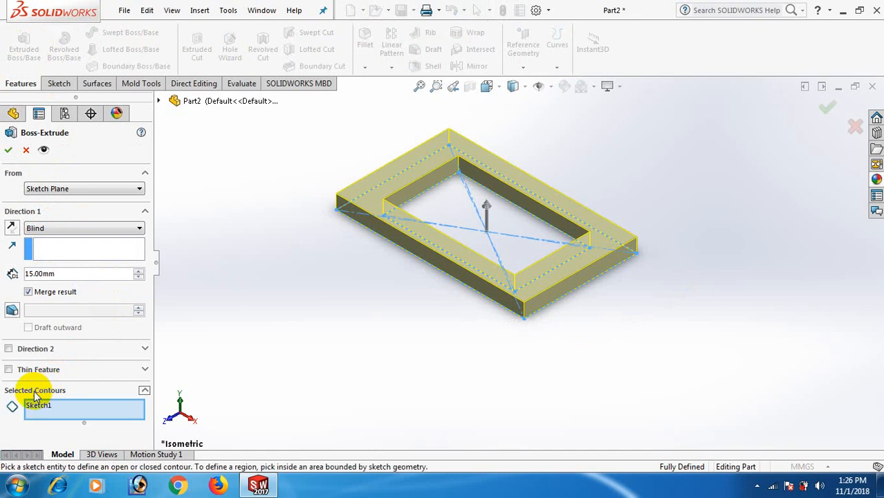
right_click(44, 406)
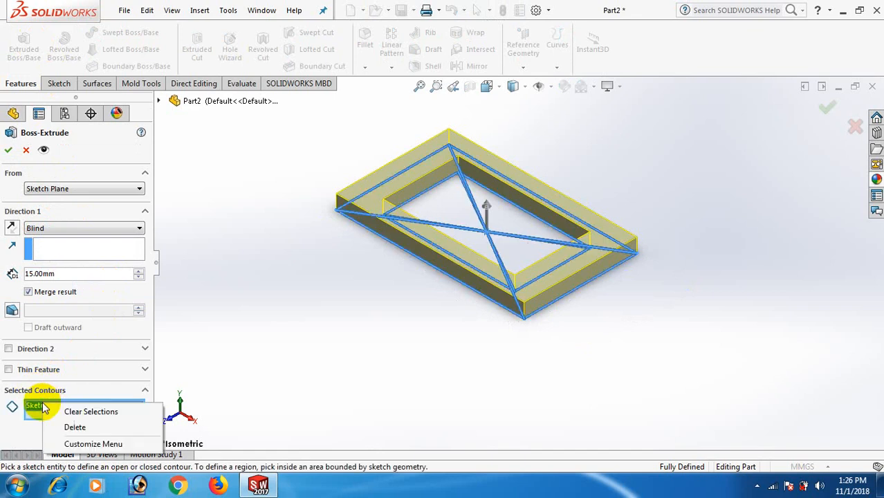
left_click(74, 427)
left_click(538, 235)
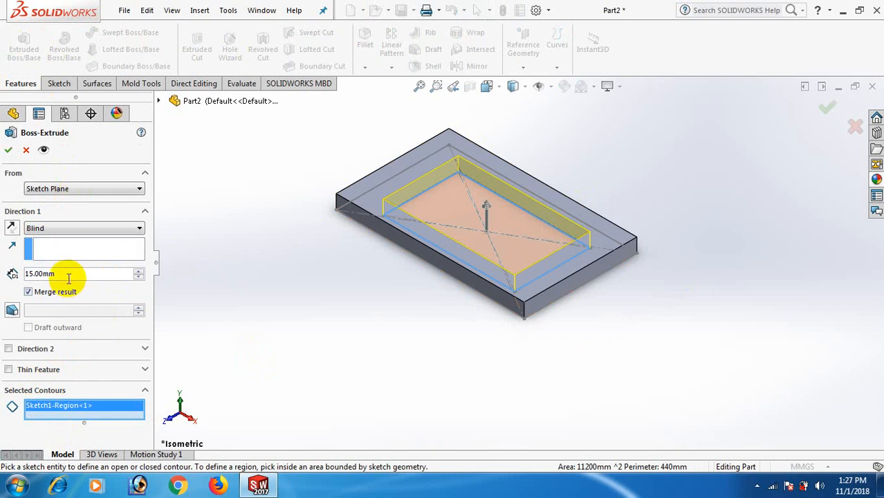
Set the inner region's blind extrusion depth to 75 mm and complete the boss with merged result
left_click_drag(69, 275, 10, 274)
type("75")
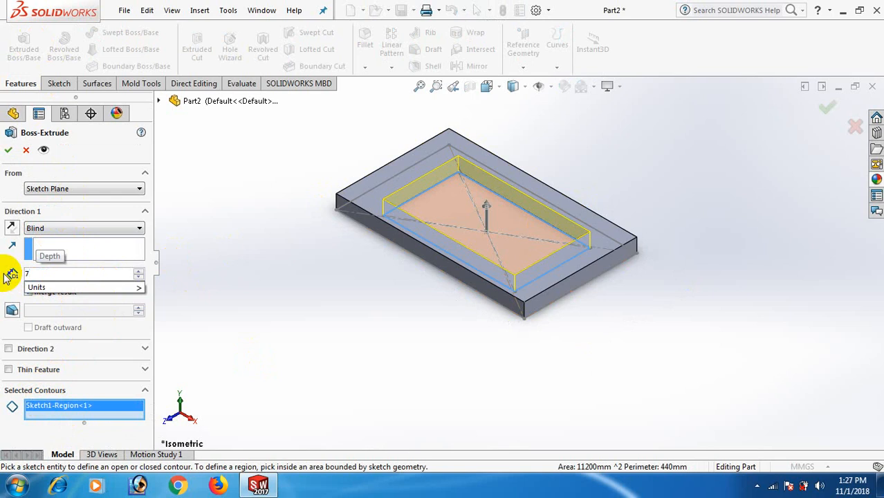
key("Return")
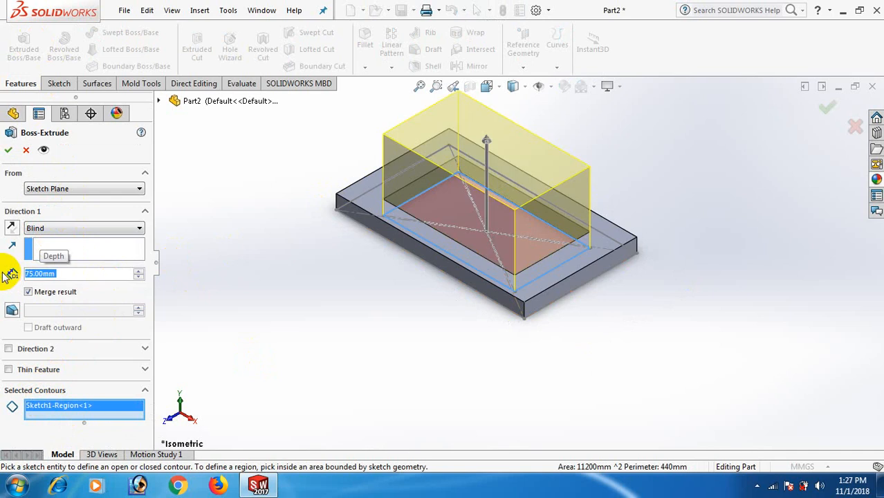
left_click(8, 149)
left_click(253, 269)
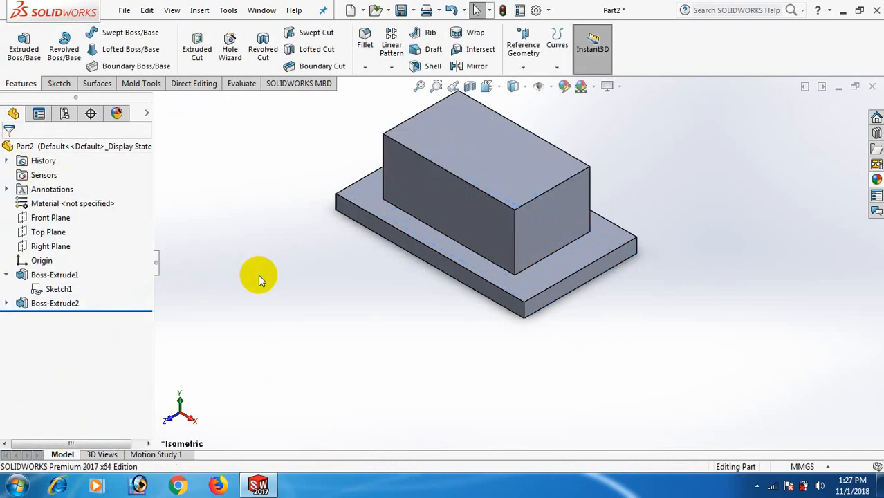
Start a sketch on the Front Plane and switch to the front view
left_click(57, 219)
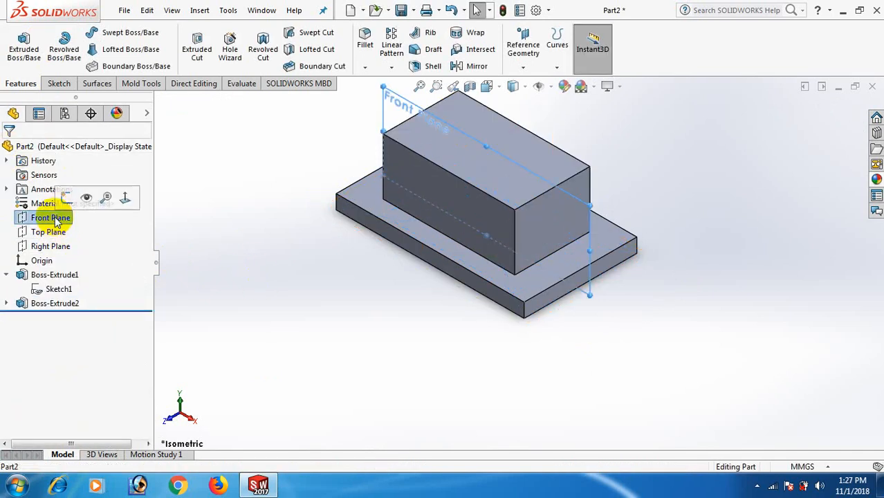
left_click(66, 201)
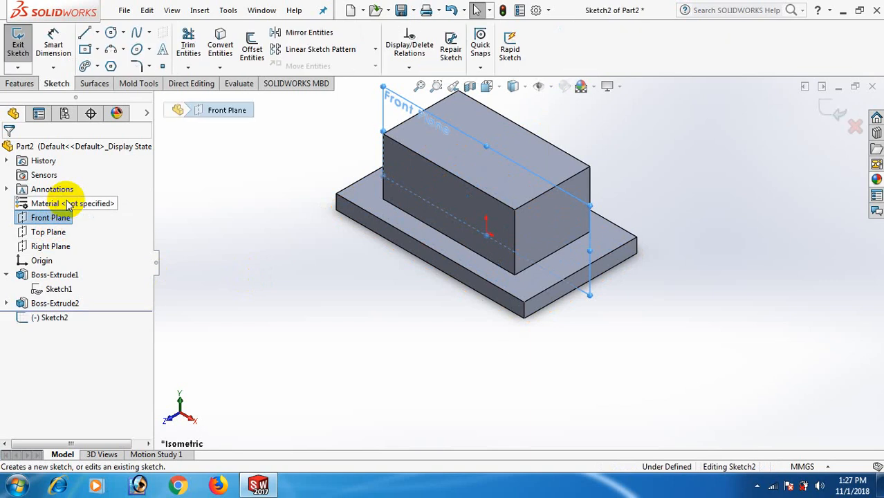
key("space")
left_click(122, 43)
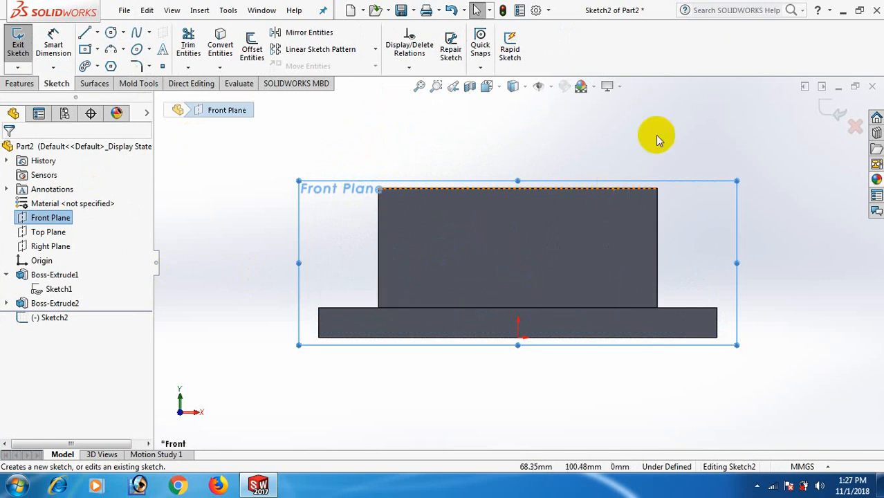
Sketch a horizontal line about 21 mm long on the top edge of the raised block, near its middle
right_click_drag(716, 143, 603, 145)
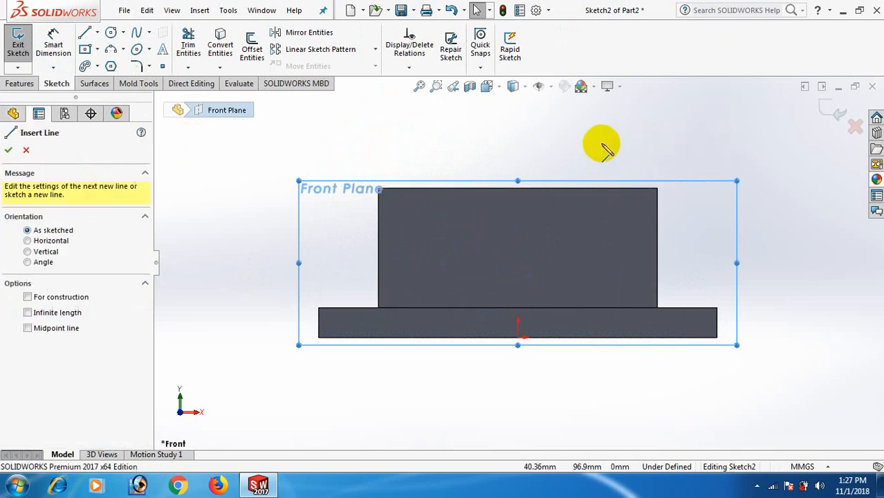
left_click(541, 188)
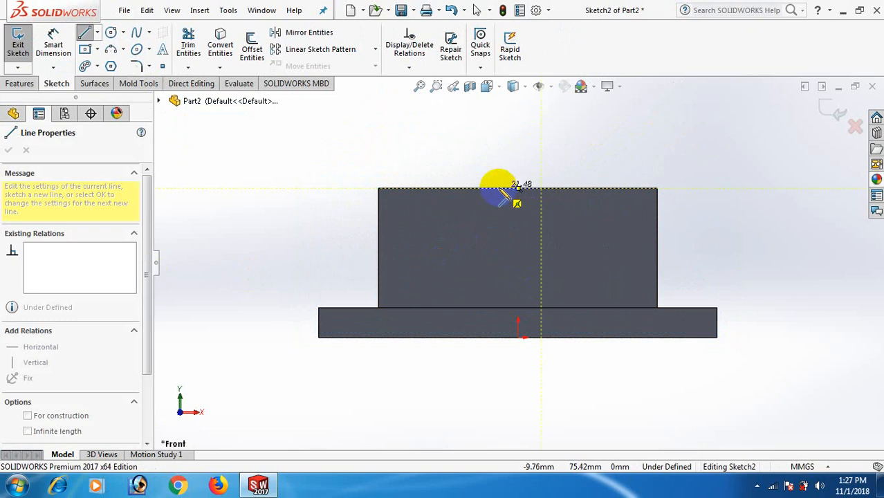
left_click(496, 188)
right_click(507, 196)
left_click(530, 198)
Dimension the line on the block's top edge and set its length to 70 mm
right_click_drag(756, 247, 733, 145)
left_click(532, 196)
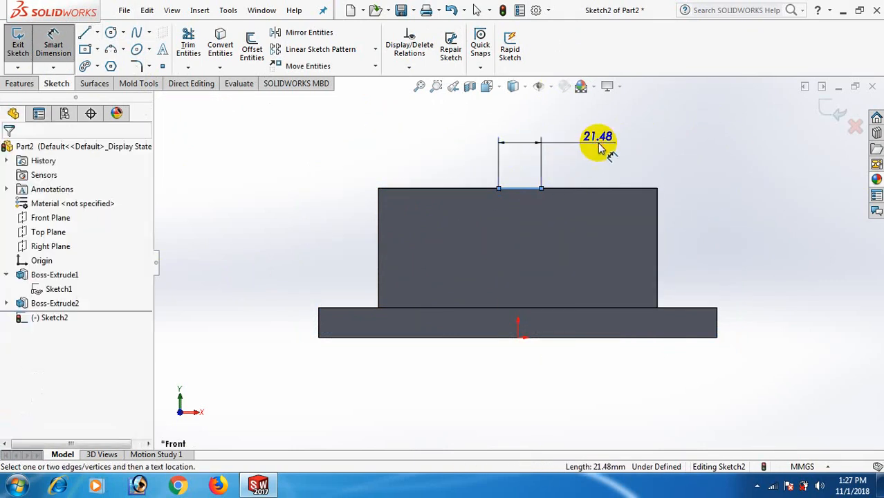
left_click(600, 142)
type("7")
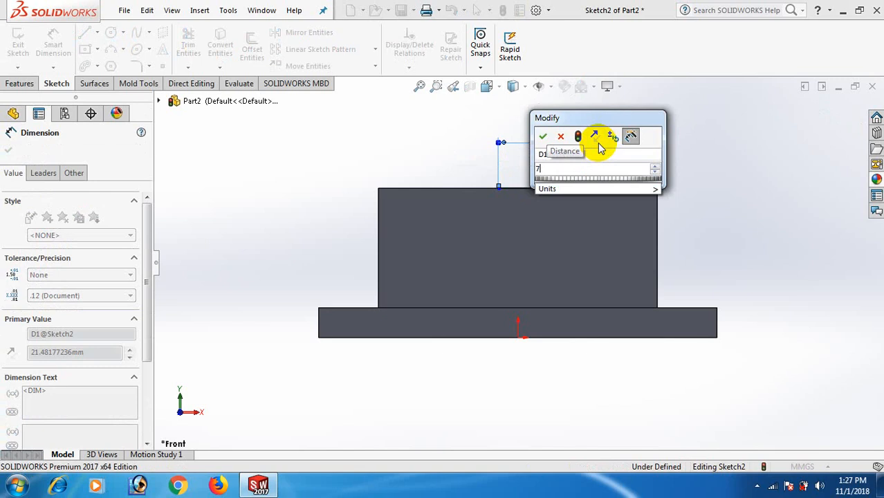
type("0")
key("Return")
left_click(708, 189)
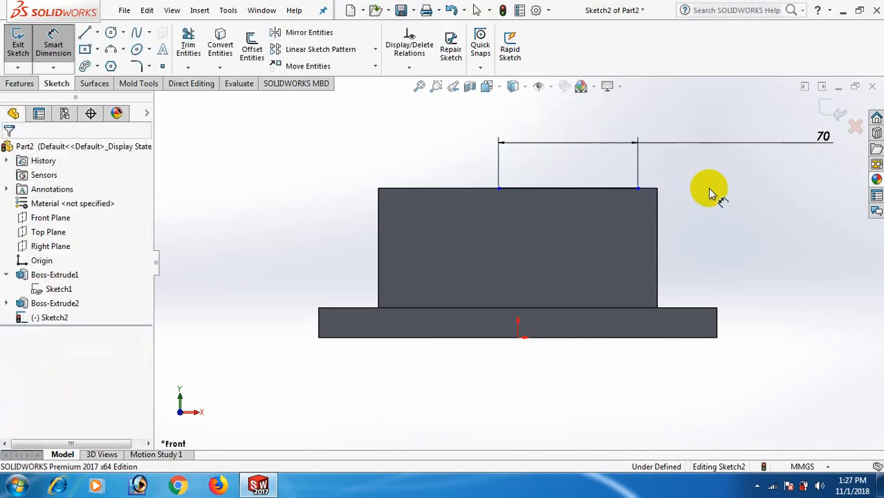
right_click(708, 188)
left_click(736, 230)
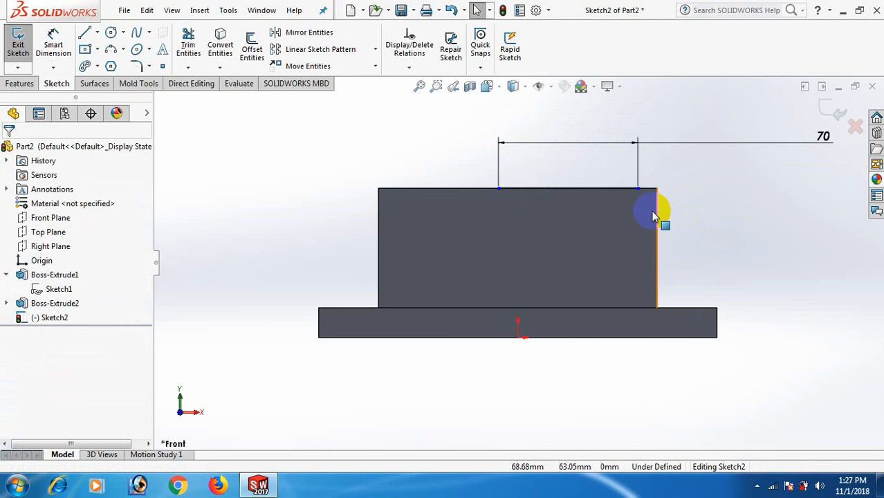
Center the 70 mm line over the origin by adding a Vertical relation between its midpoint and the origin
right_click(584, 187)
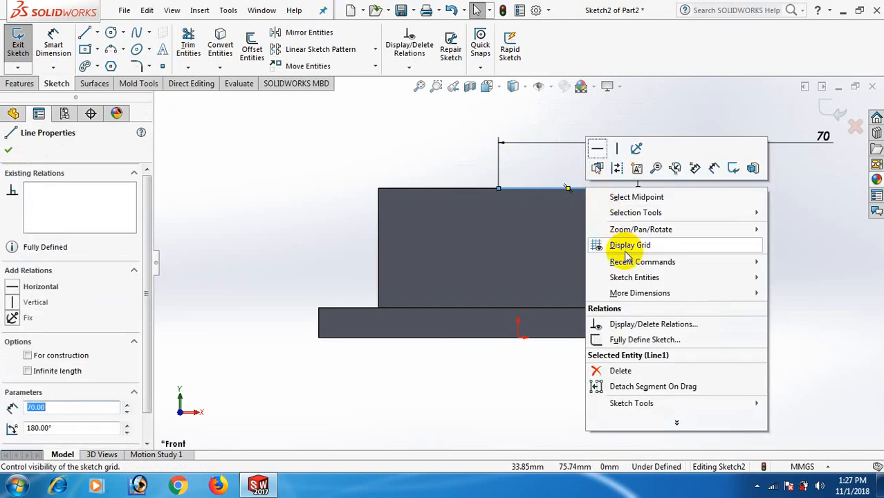
left_click(646, 200)
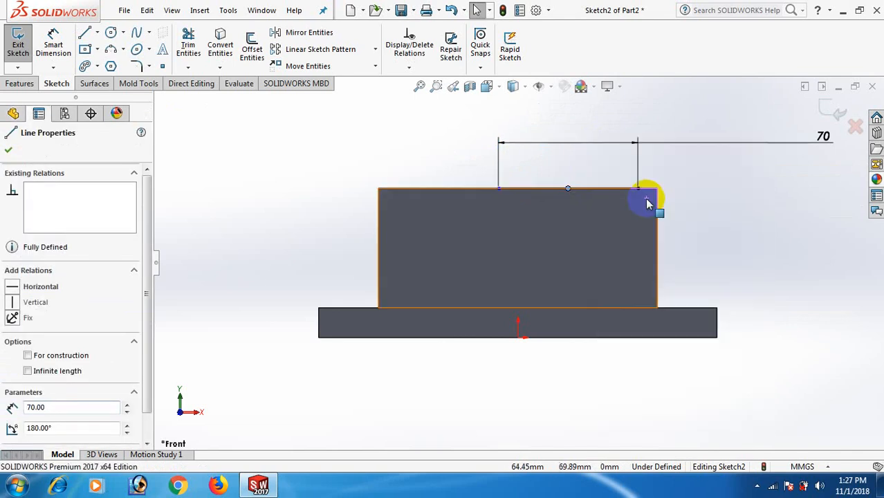
left_click(519, 339, "ctrl")
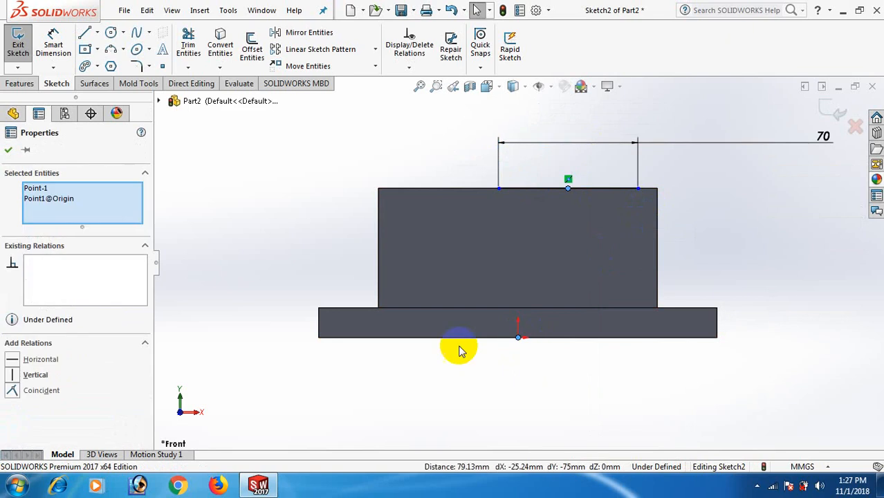
left_click(12, 377)
left_click(543, 405)
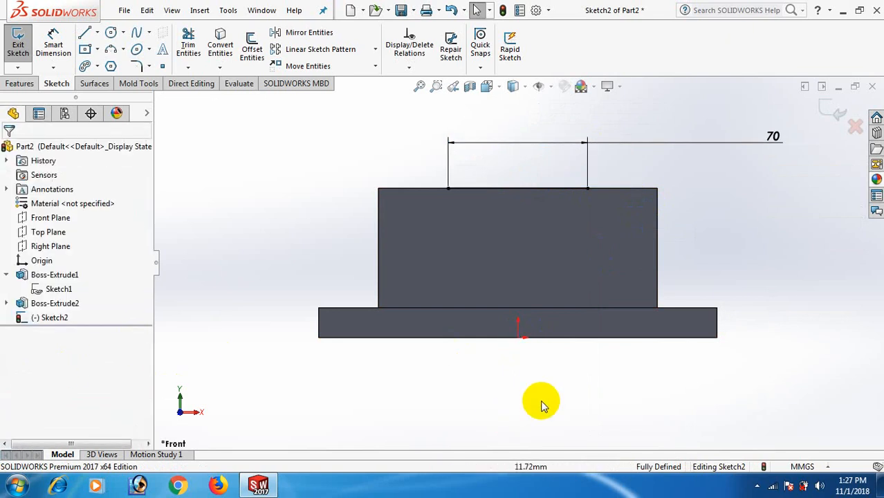
key("f")
scroll(576, 334, "up", 1)
scroll(572, 211, "down", 2)
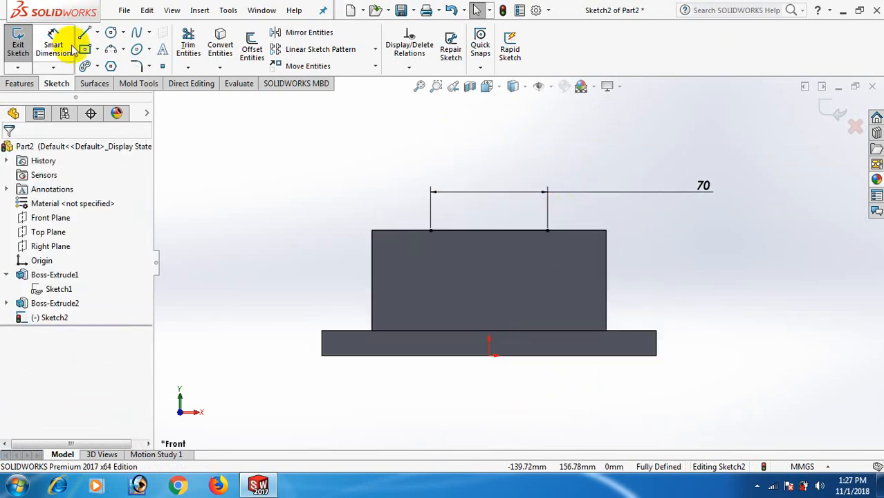
Draw a four-point S-shaped spline rising above the block from the left end of the 70 mm line
left_click(138, 33)
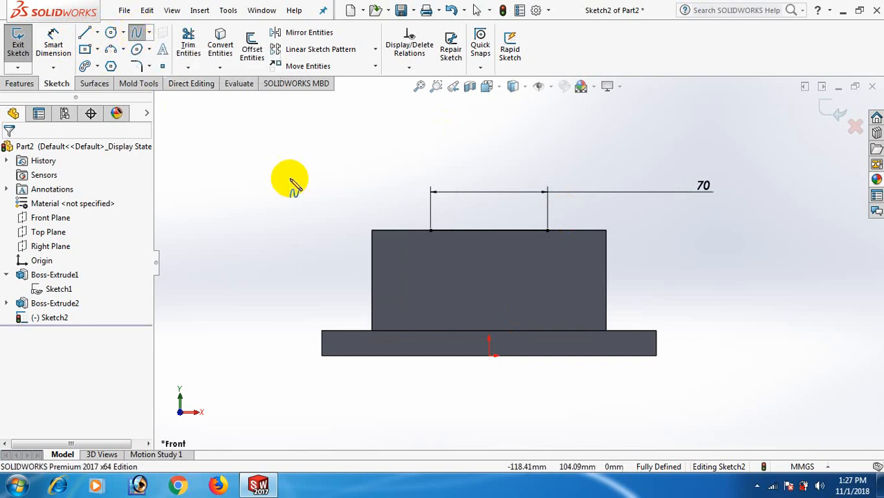
left_click(430, 232)
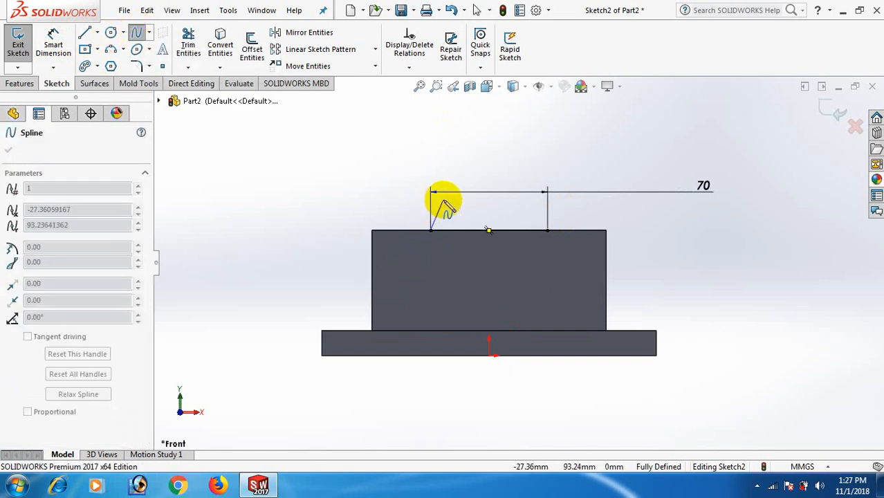
left_click(442, 200)
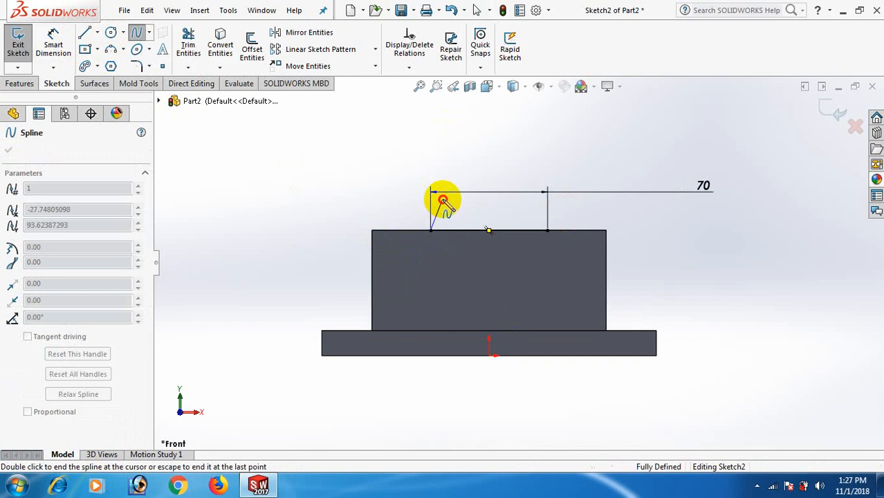
left_click(402, 161)
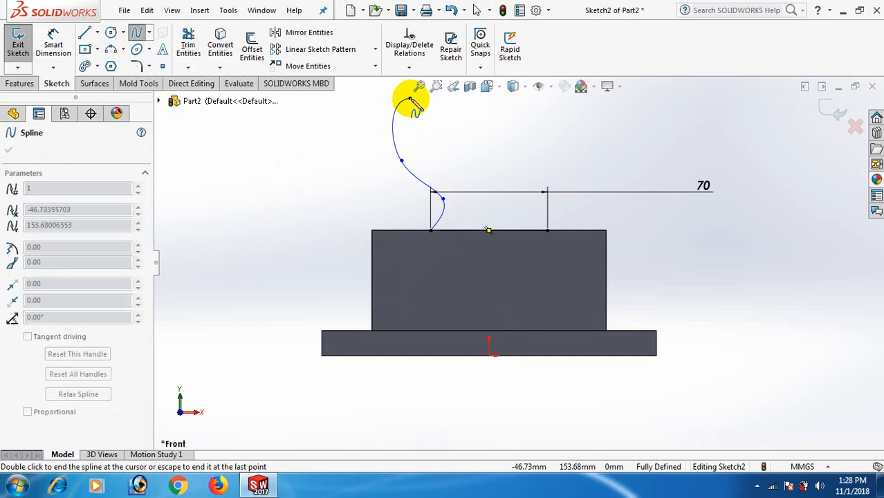
right_click(415, 104)
left_click(446, 109)
scroll(484, 184, "up", 2)
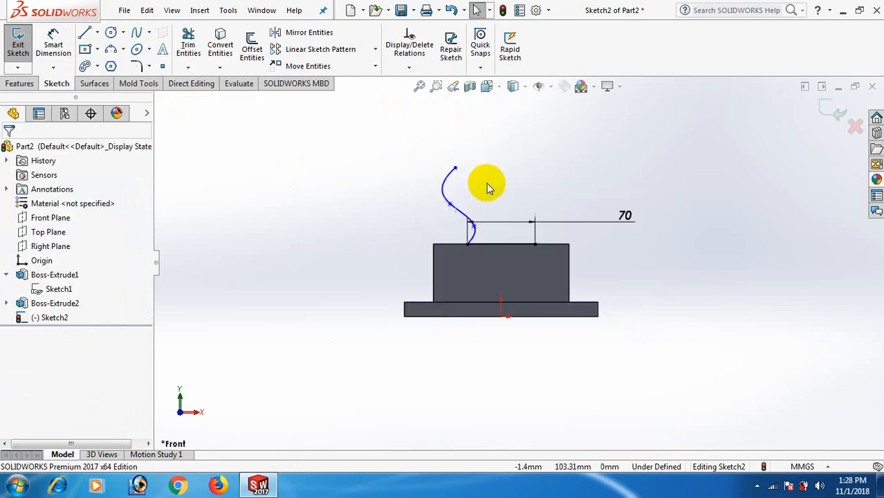
scroll(503, 220, "down", 1)
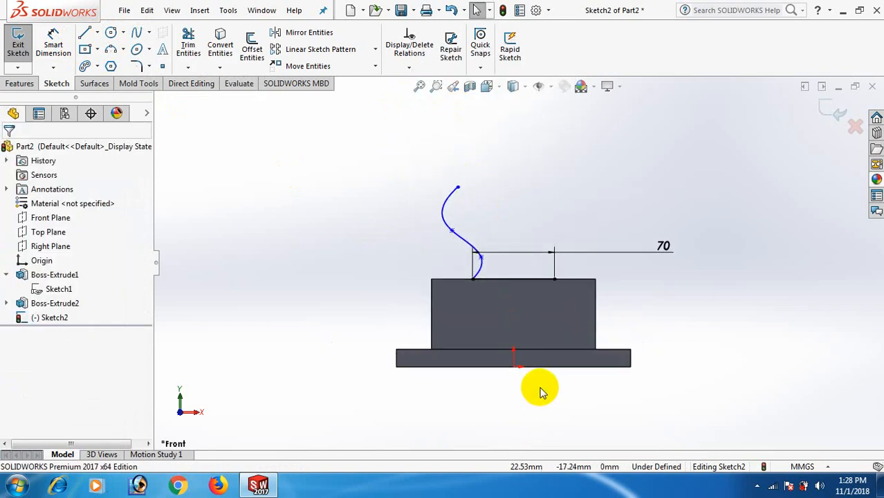
right_click_drag(553, 387, 569, 307)
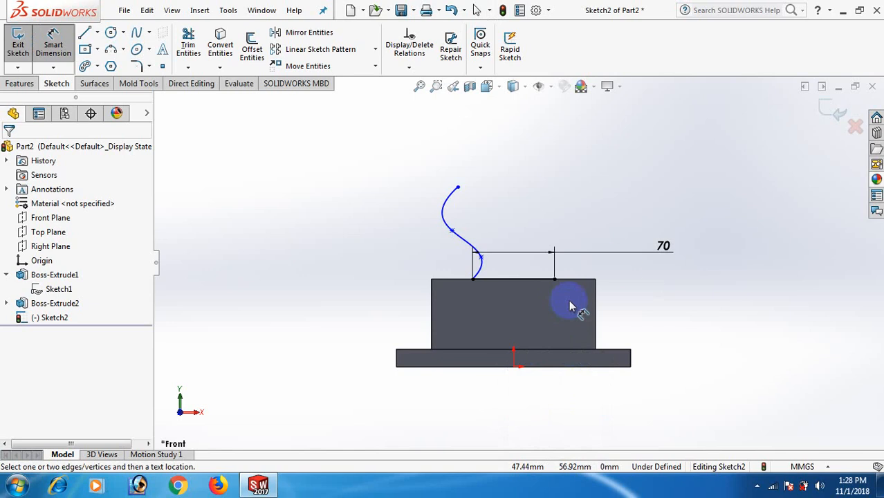
right_click(677, 141)
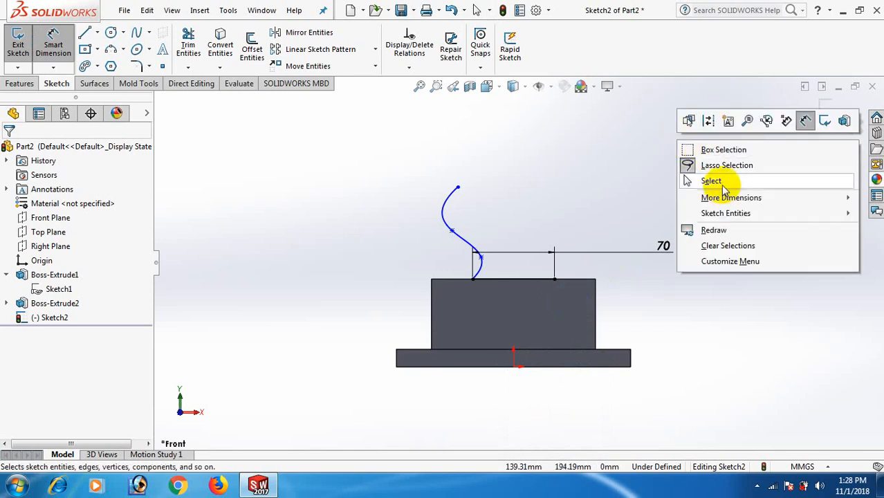
left_click(712, 182)
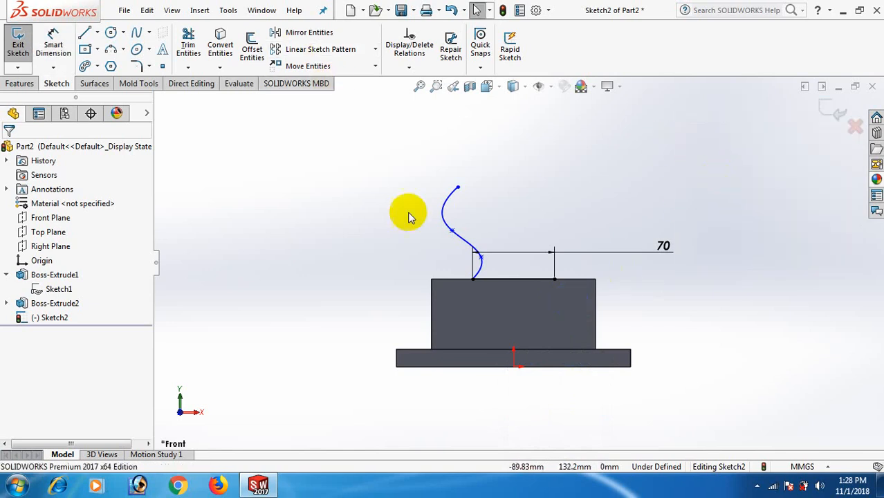
Stretch the spline's free end upward, then draw a sagging 3-point arc about 80 mm across from it toward the lower right and adjust its far end
mouse_move(458, 187)
left_mouse_down()
mouse_move(470, 152)
mouse_move(432, 146)
mouse_move(451, 147)
left_mouse_up()
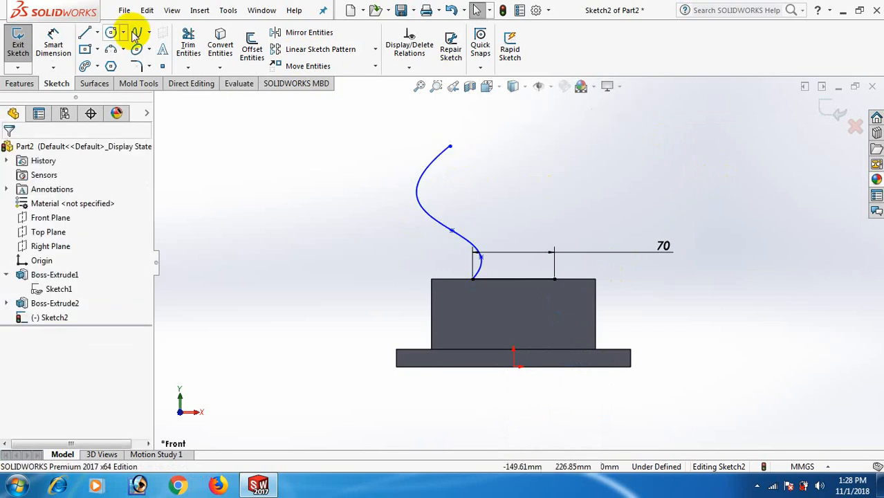
left_click(136, 62)
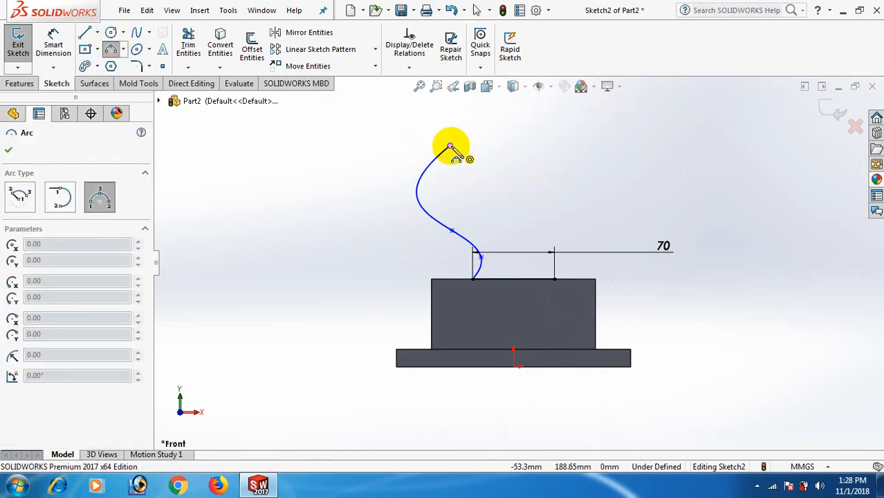
left_click(451, 147)
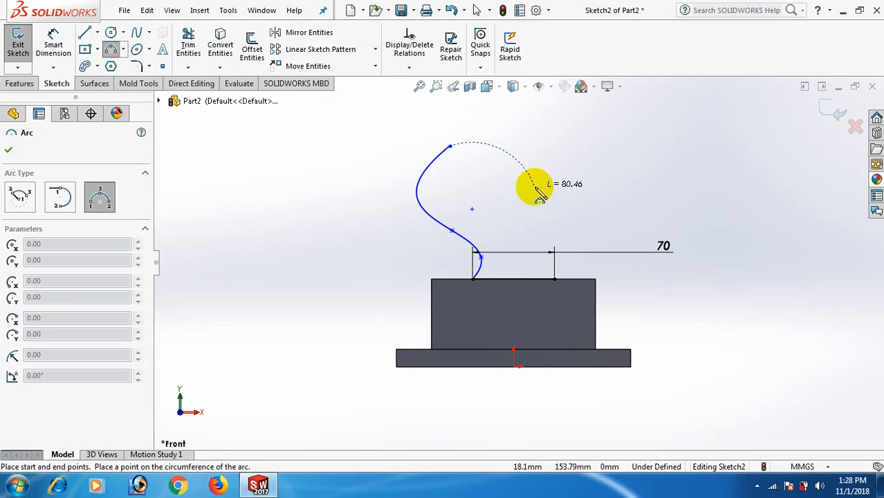
left_click(535, 186)
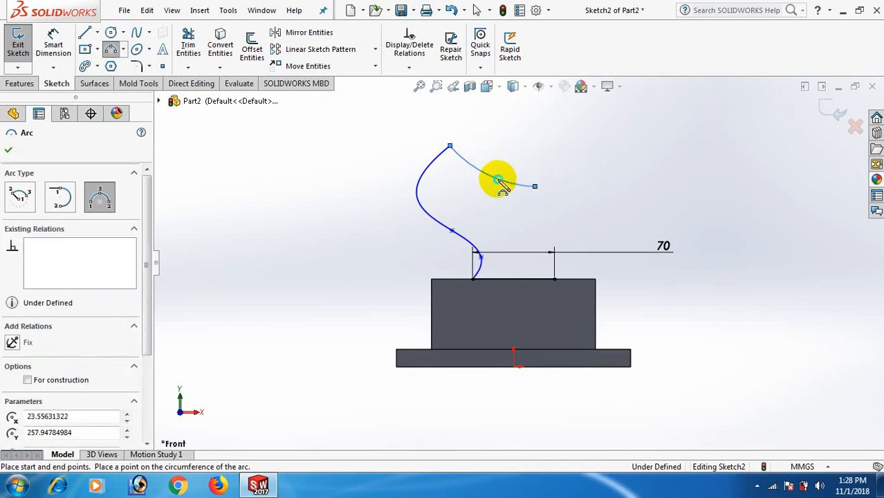
left_click(499, 181)
right_click(501, 181)
left_click(533, 187)
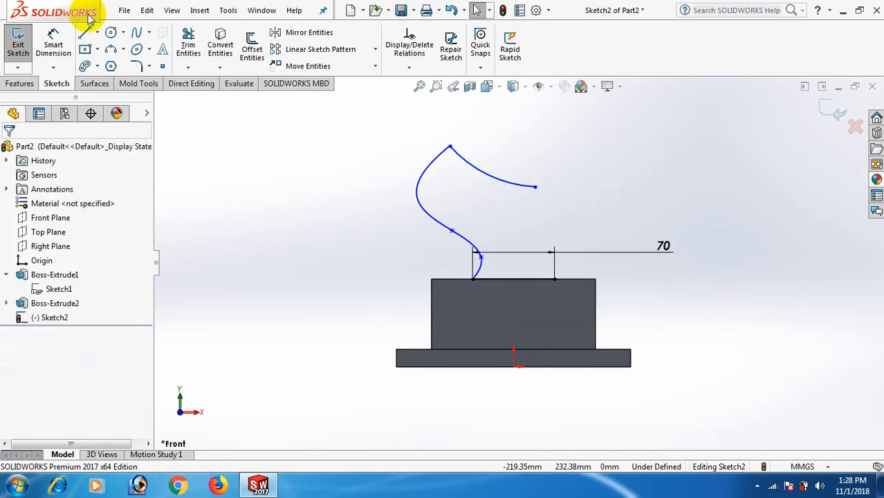
mouse_move(529, 189)
left_mouse_down()
mouse_move(515, 194)
mouse_move(527, 194)
left_mouse_up()
left_click(543, 213)
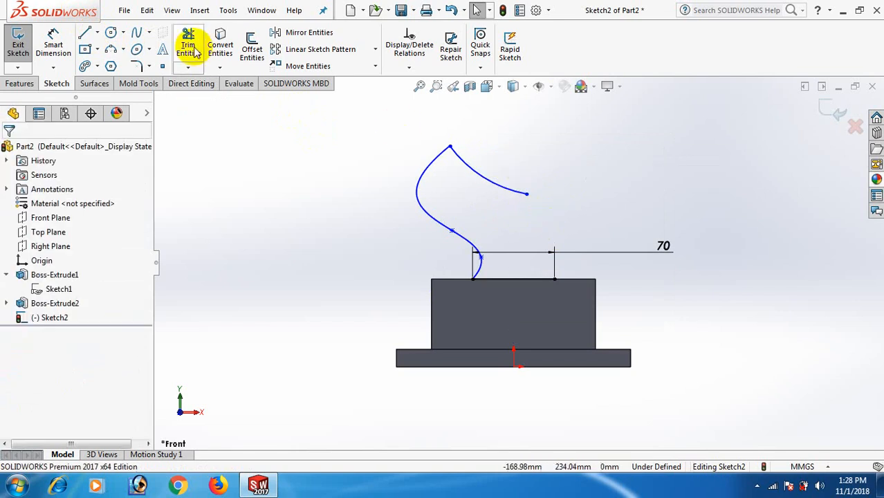
Draw a second 3-point arc from the first arc's free end down to the right, curving inward toward the profile
left_click(111, 49)
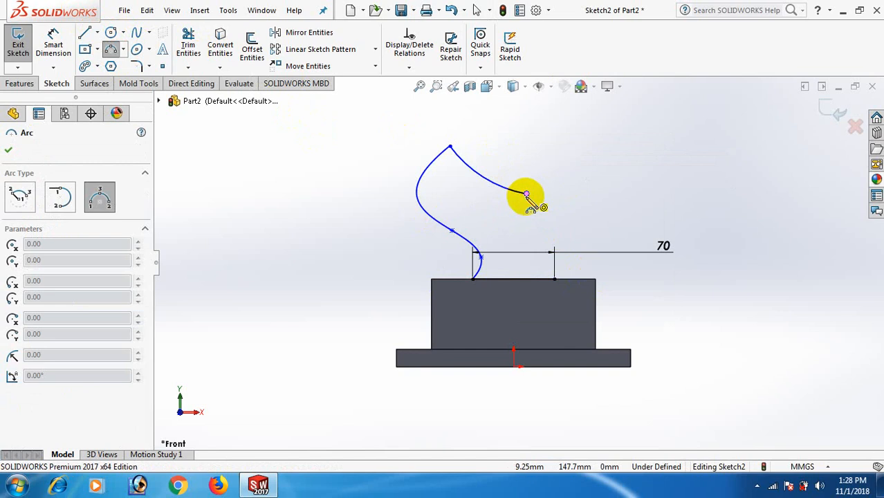
left_click(527, 194)
left_click(564, 238)
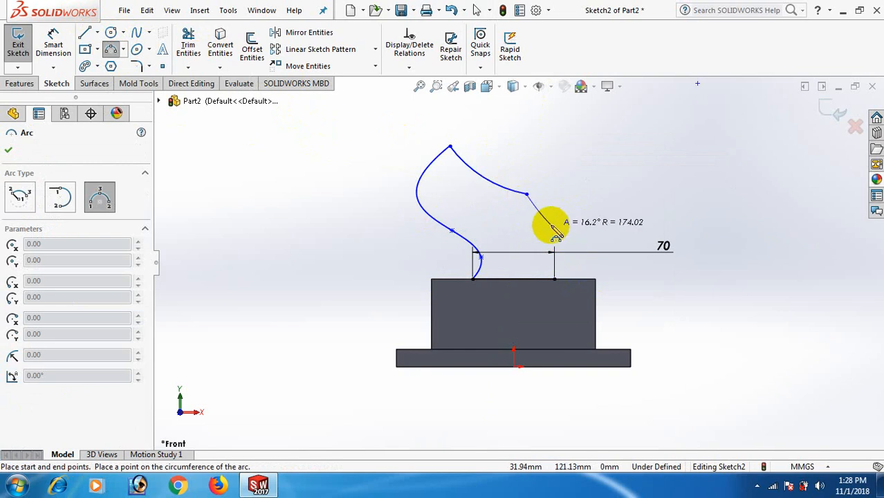
left_click(551, 232)
right_click(555, 232)
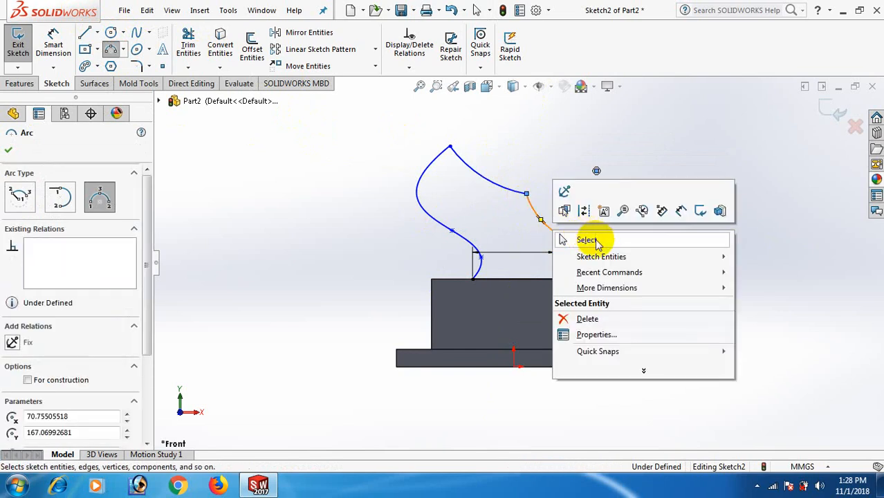
left_click(599, 242)
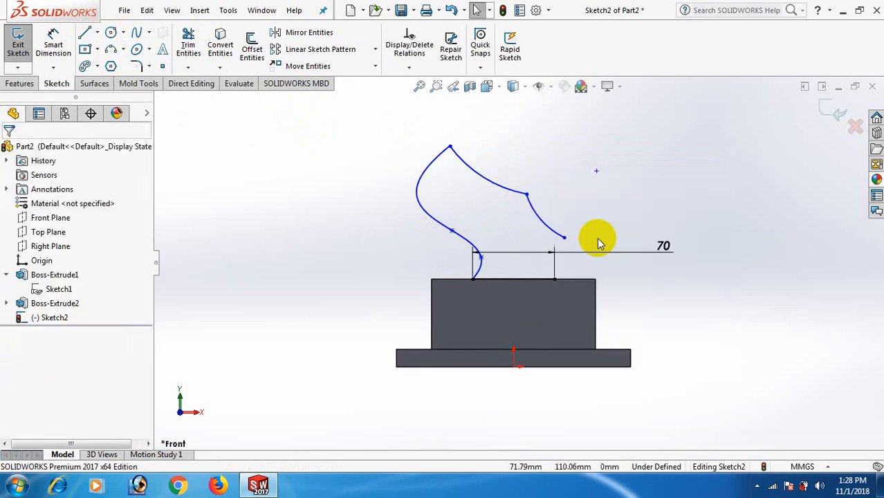
Close the profile with a 3-point arc of about 49 mm radius from the second arc's free end to the 70 mm line's right end
left_click(110, 49)
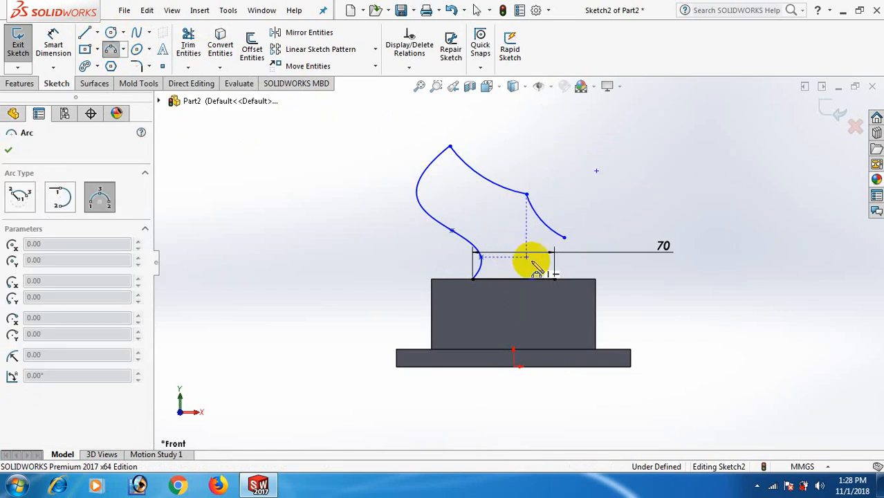
left_click(565, 238)
left_click(554, 278)
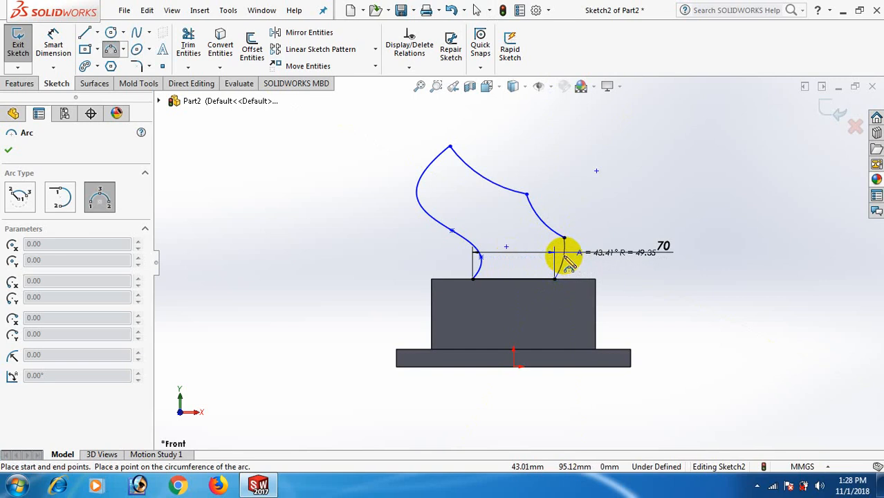
left_click(565, 257)
right_click(569, 253)
left_click(602, 264)
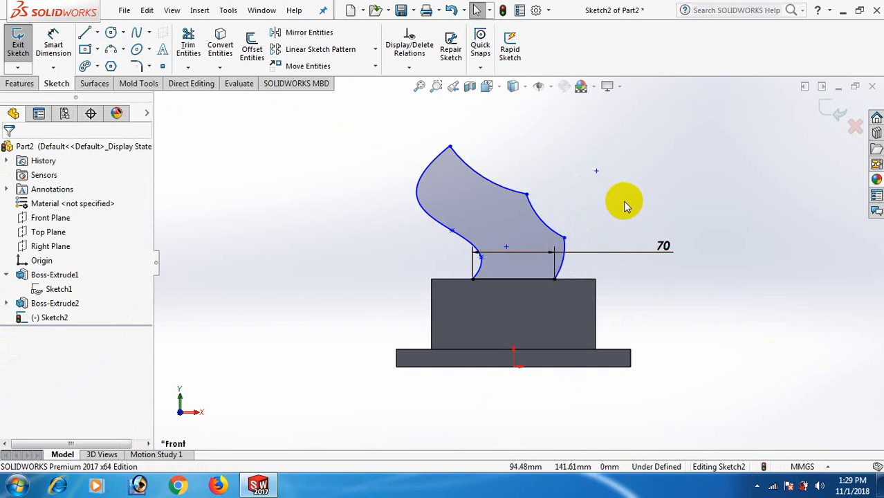
Dimension the vertical distance from the spline's top end to the 70 mm line as 420 mm
right_click_drag(618, 205, 618, 163)
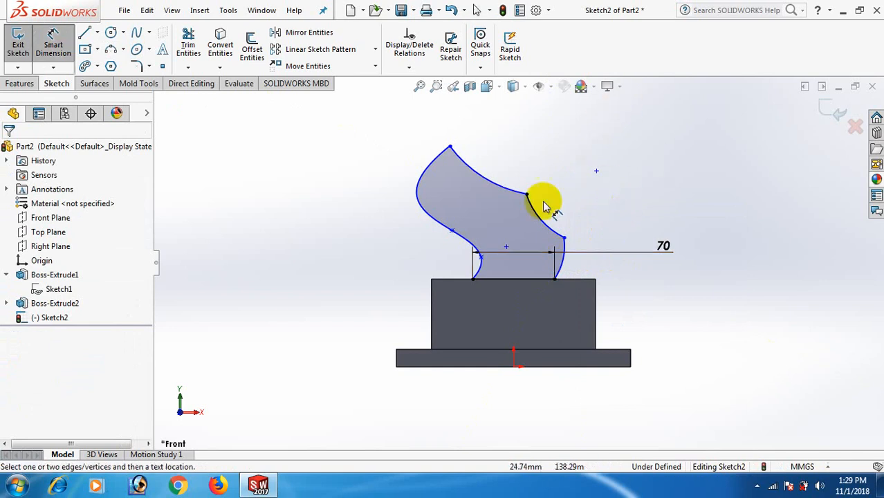
left_click(450, 148)
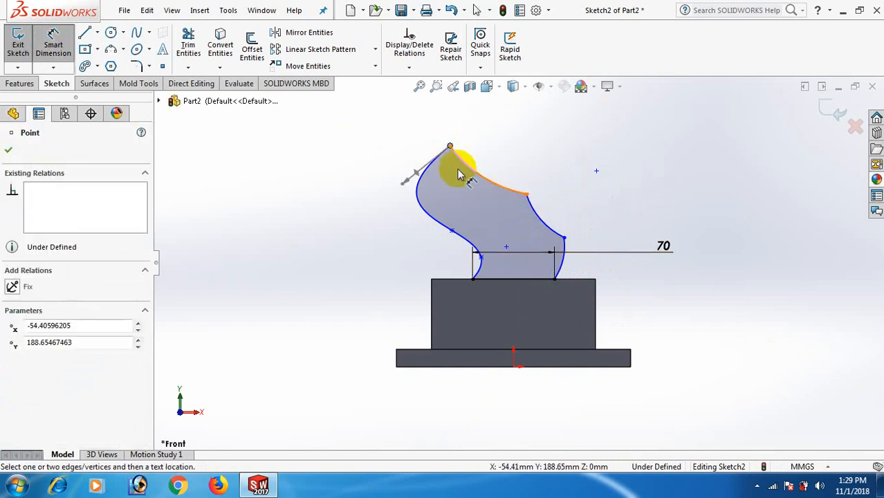
left_click(520, 279)
left_click(290, 207)
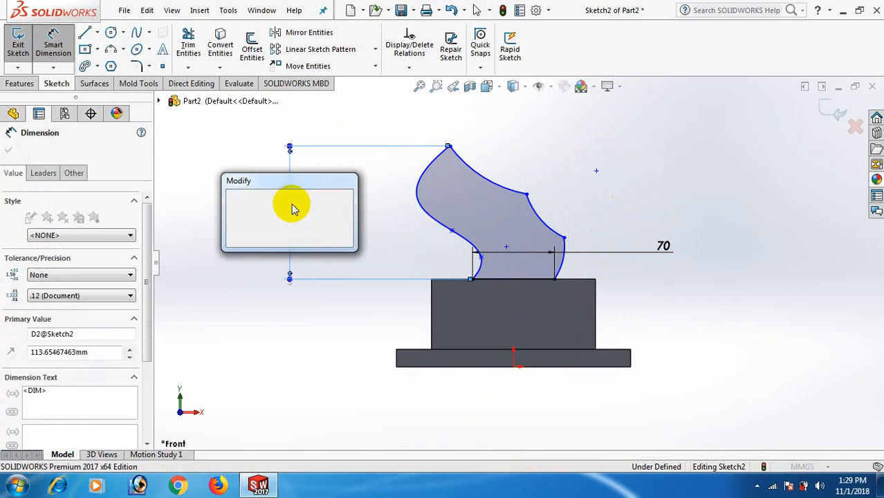
type("420")
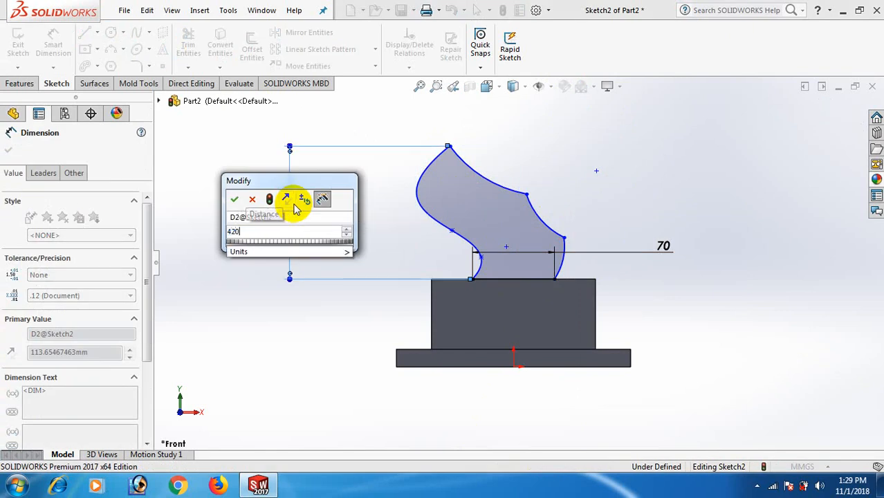
key("Return")
scroll(588, 191, "up", 4)
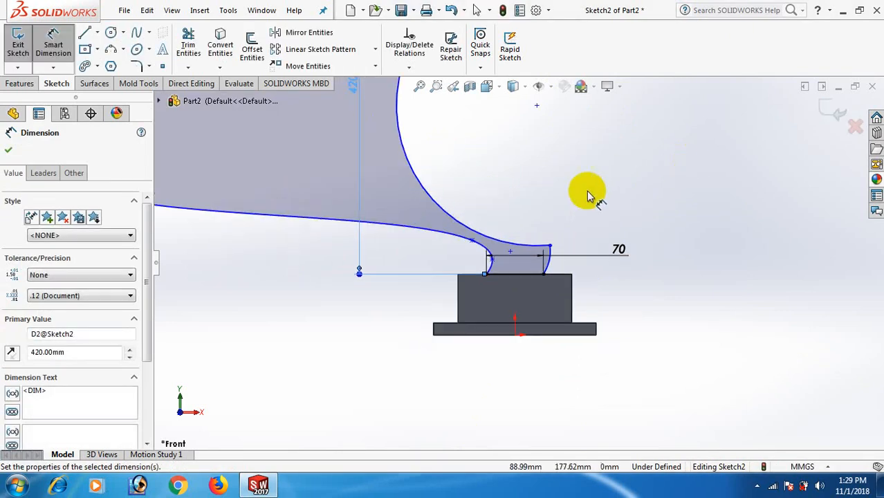
left_click(593, 177)
right_click(594, 176)
left_click(642, 216)
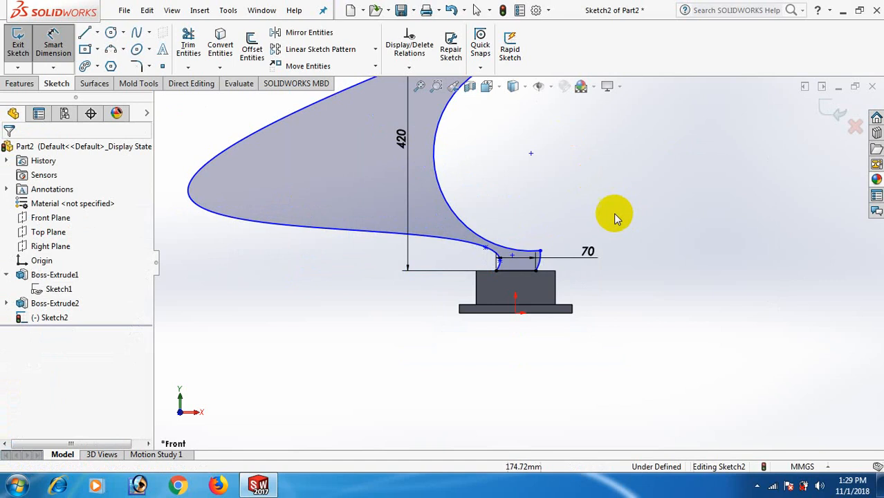
Try to reshape the stretched spline by pulling its wide left bulge inward toward the profile
scroll(566, 174, "up", 3)
mouse_move(360, 233)
left_mouse_down()
mouse_move(410, 205)
mouse_move(450, 204)
mouse_move(413, 207)
mouse_move(423, 208)
left_mouse_up()
left_click(745, 278)
scroll(594, 206, "down", 2)
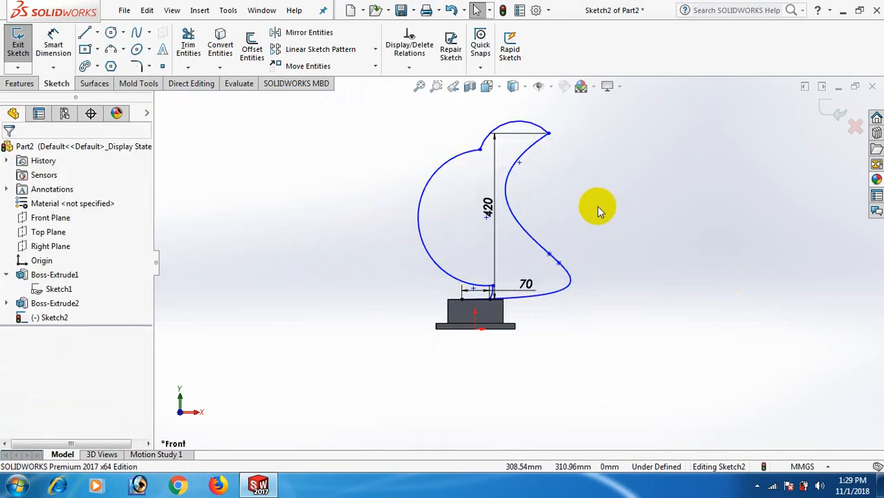
Undo the reshaping, the 420 mm dimension, the arcs and the spline, back to only the dimensioned 70 mm line
key("ctrl+z")
key("ctrl+z")
key("ctrl+z")
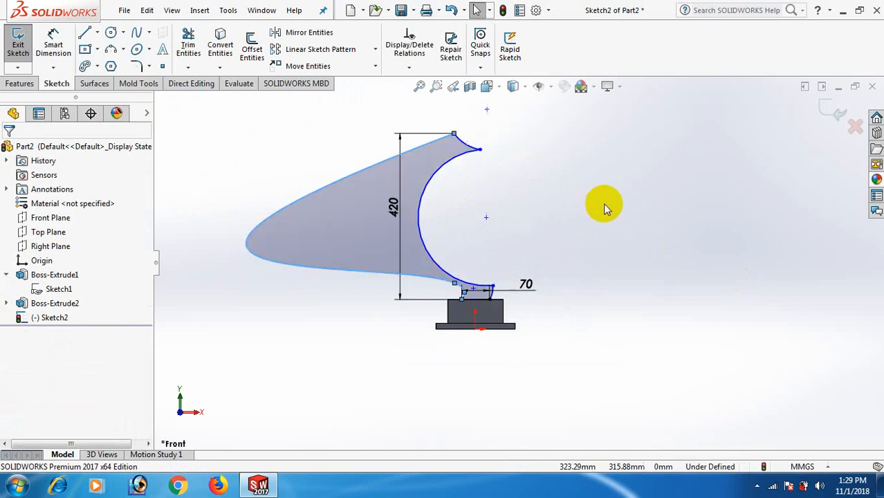
key("ctrl+z")
key("ctrl+z")
key("ctrl+z")
key("ctrl+z")
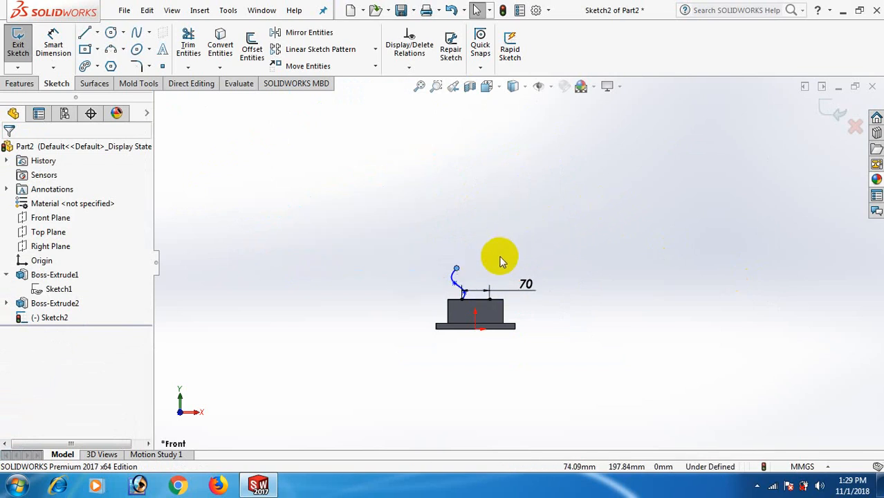
scroll(500, 258, "down", 1)
scroll(470, 317, "down", 3)
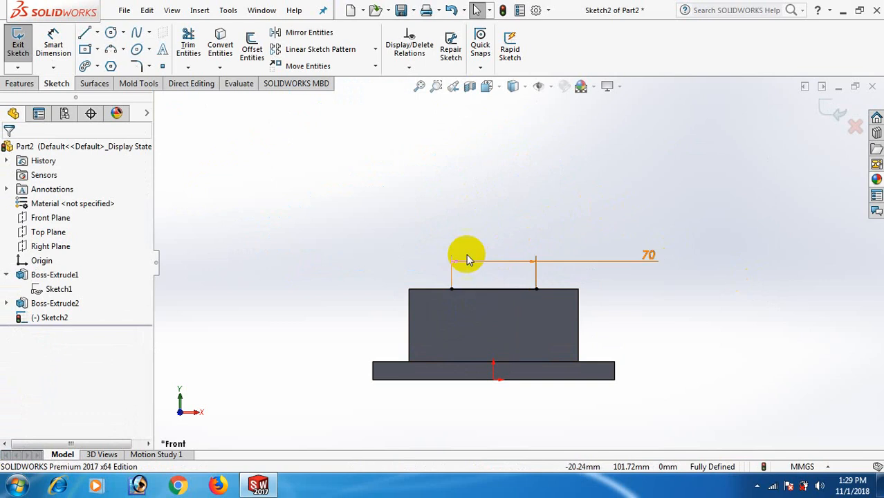
Draw a taller four-point S-shaped spline from the left end of the 70 mm line, rising about 146 mm above the block
left_click(135, 33)
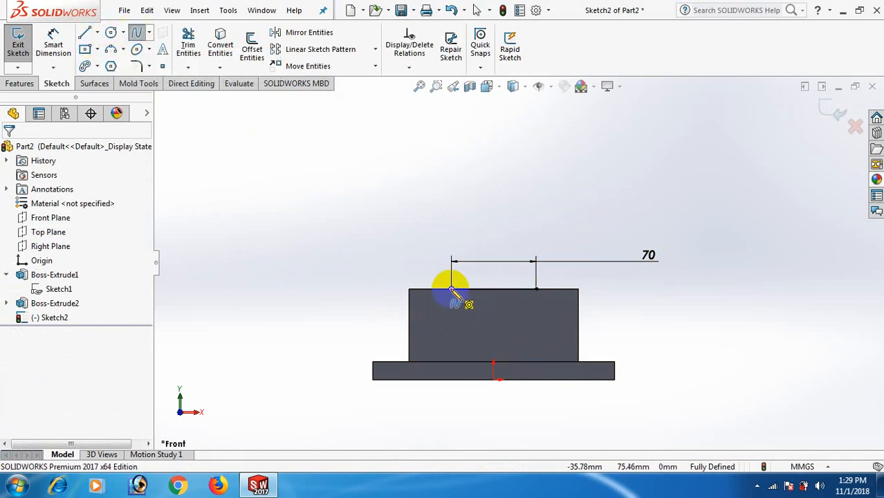
left_click(451, 289)
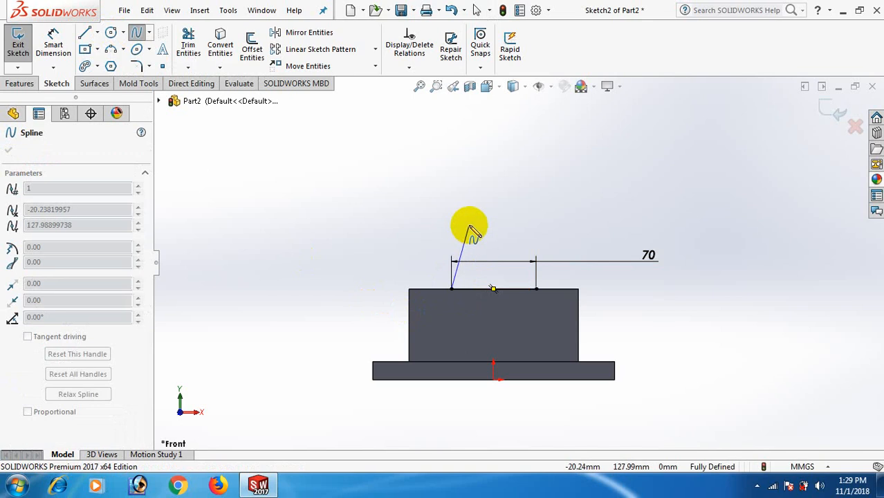
left_click(470, 226)
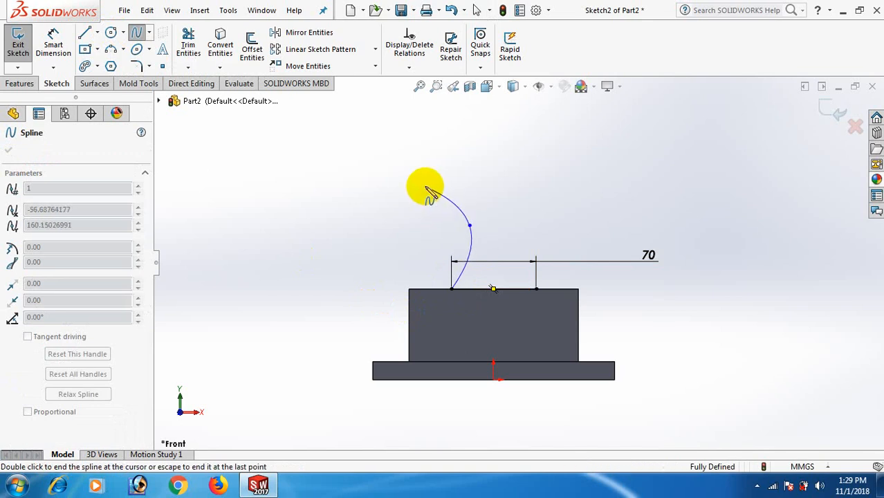
left_click(425, 187)
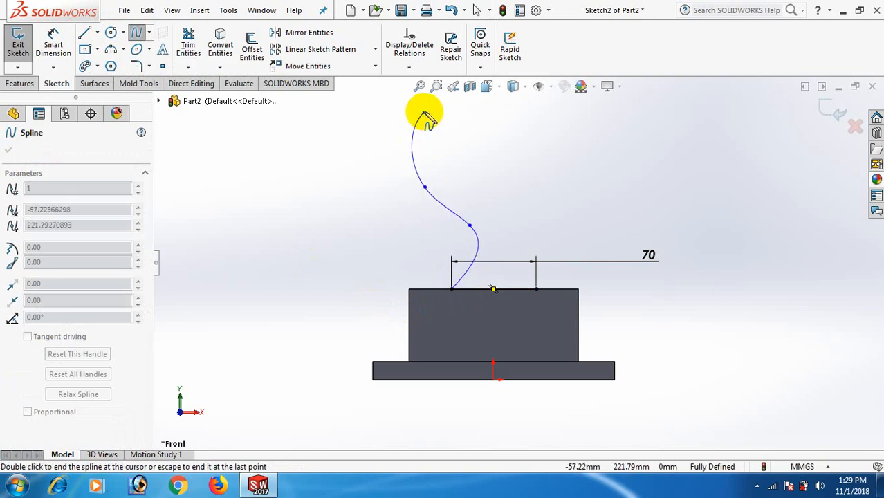
right_click(424, 115)
left_click(449, 126)
Dimension the spline's vertical height between its bottom and top ends as 420 mm
right_click_drag(601, 210, 586, 147)
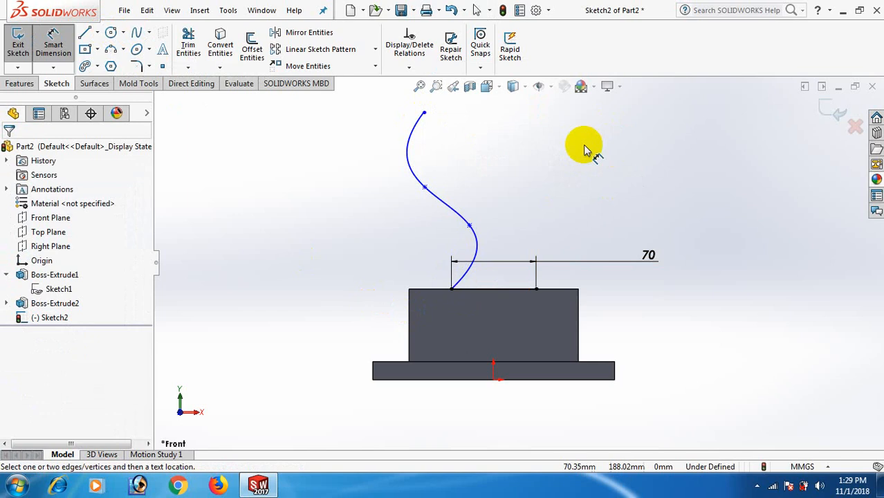
left_click(451, 291)
left_click(424, 113)
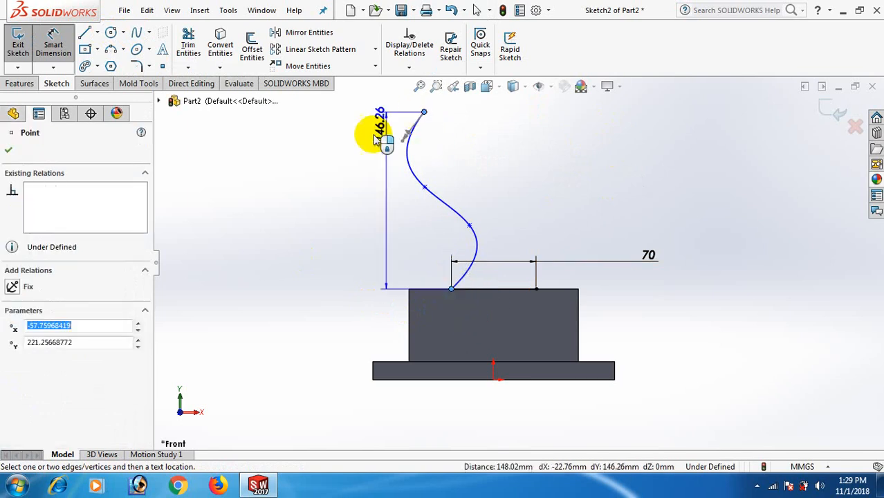
left_click(305, 176)
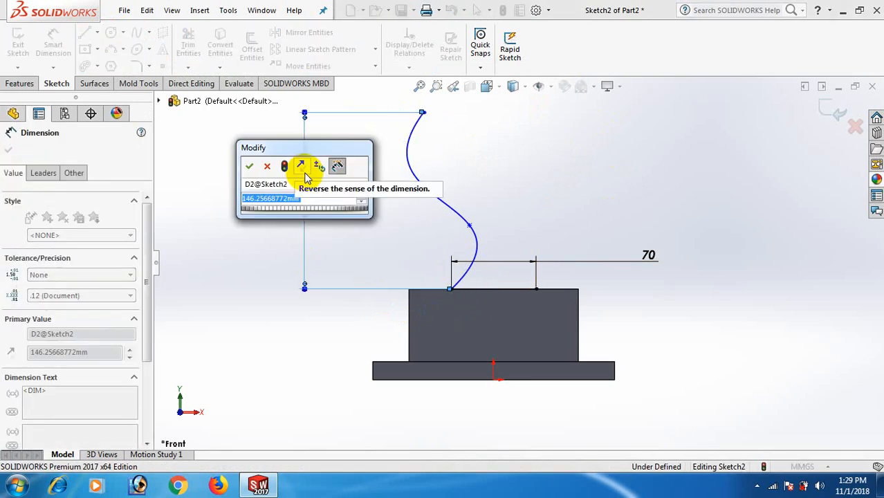
type("420")
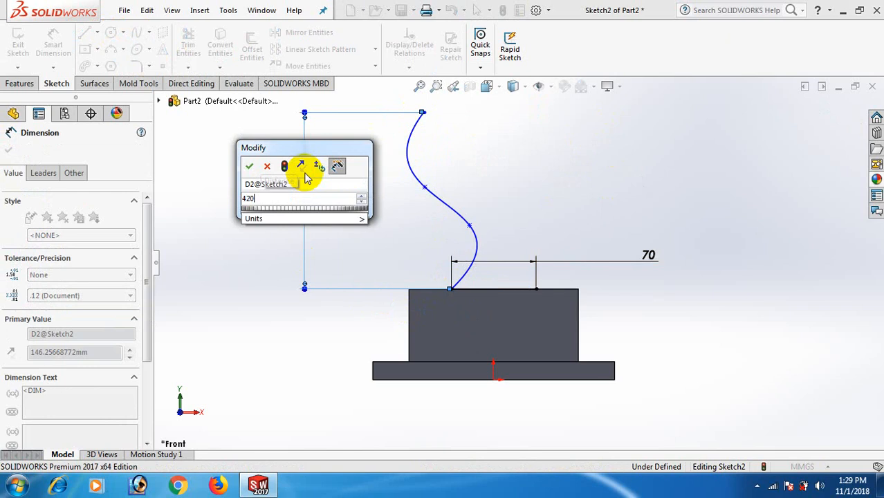
key("Return")
scroll(450, 174, "up", 3)
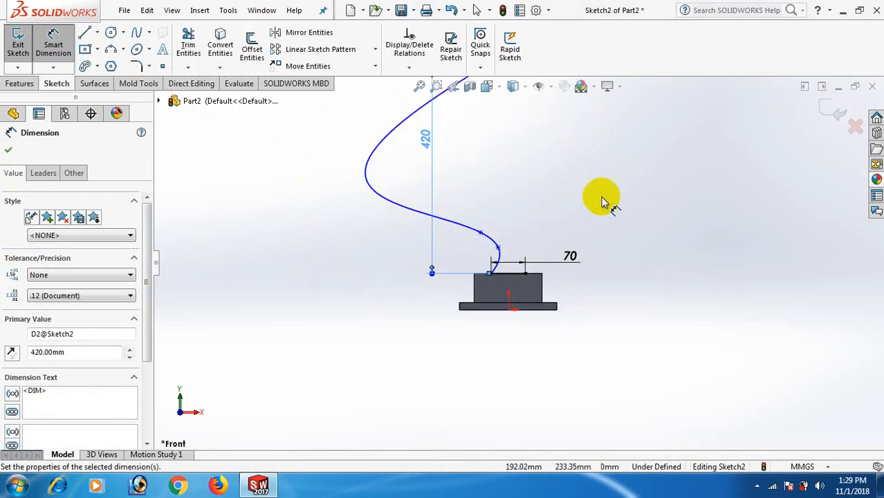
scroll(589, 195, "up", 2)
left_click(561, 191)
right_click(563, 188)
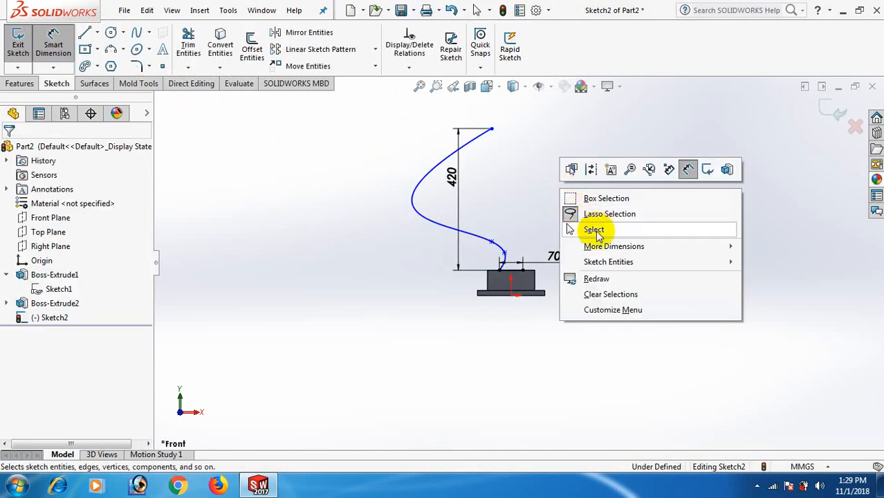
left_click(588, 229)
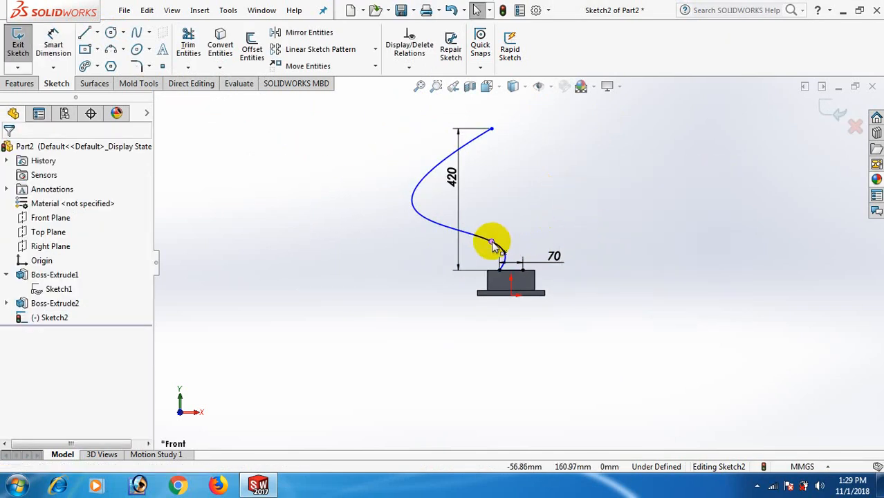
Move the spline's upper interior point up to about mid-height to smooth the S-curve
left_click_drag(492, 243, 477, 199)
left_click(544, 200)
scroll(537, 198, "up", 2)
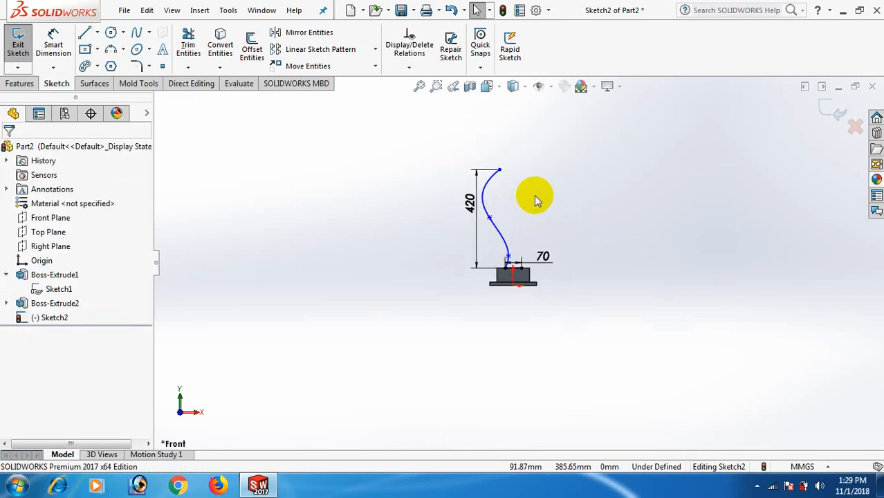
Dimension the vertical distance between the spline's upper interior point and its top end as 215 mm
right_click_drag(540, 208, 548, 106)
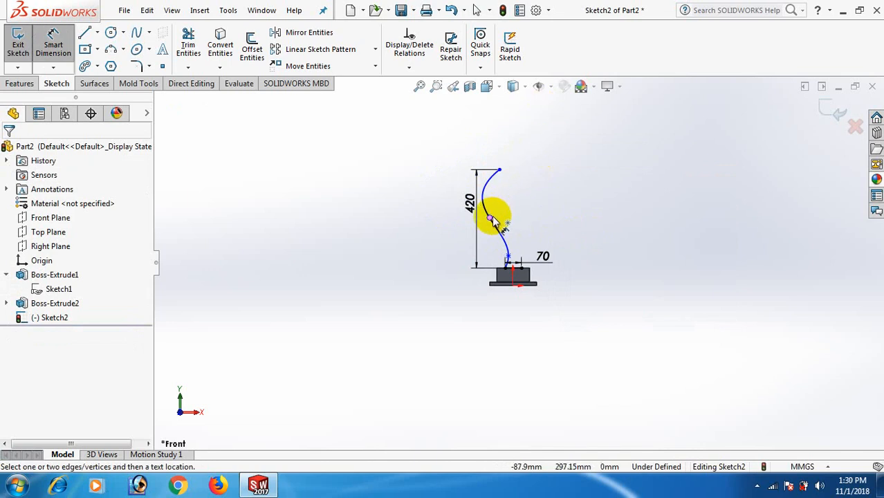
left_click(492, 220)
left_click(500, 170)
left_click(382, 190)
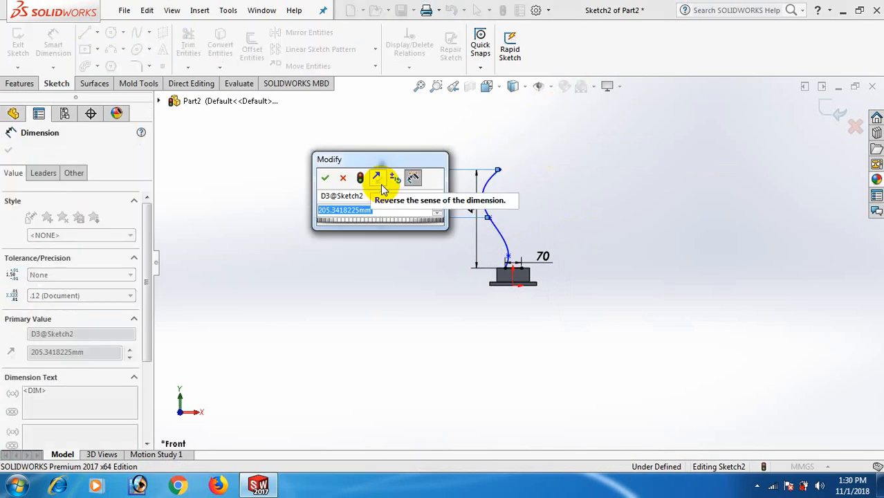
type("220")
key("Return")
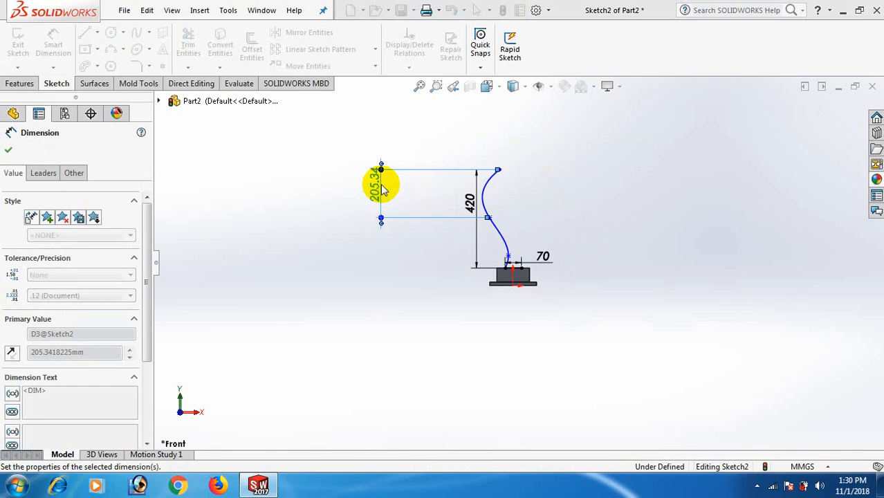
left_click(348, 294)
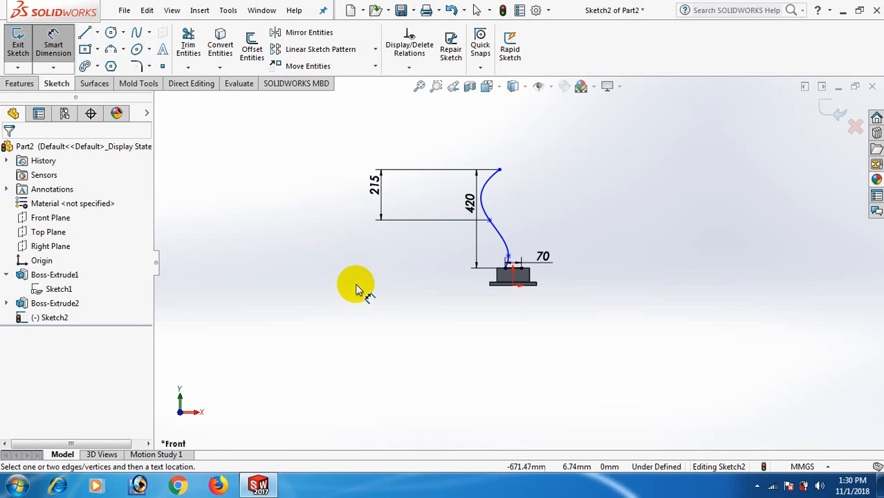
Dimension the horizontal distance between the spline's upper interior point and its bottom end as 52 mm
left_click(490, 220)
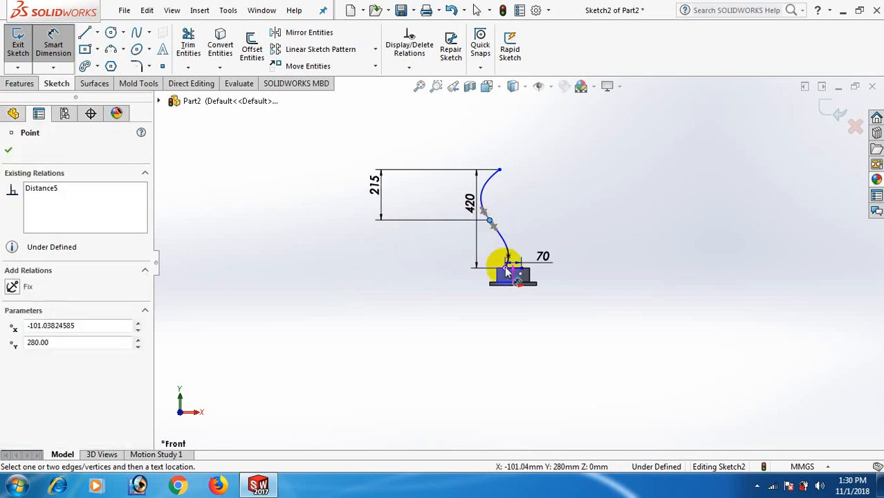
left_click(504, 268)
left_click(497, 334)
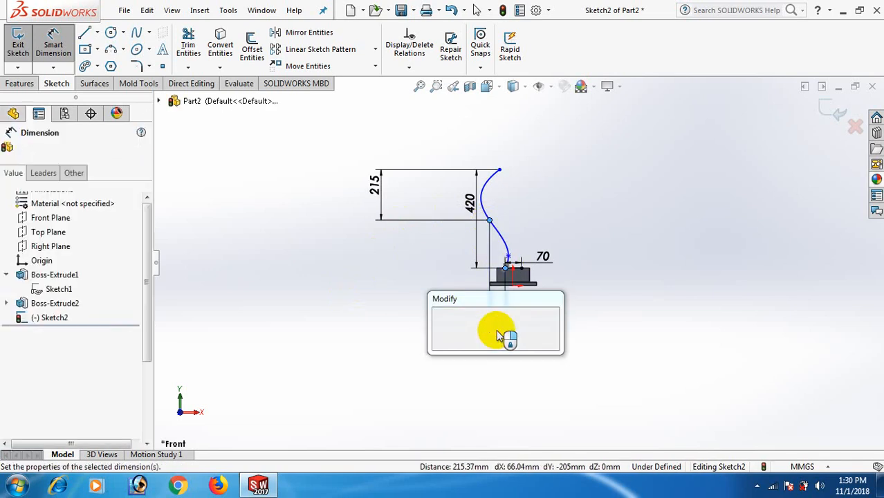
type("2")
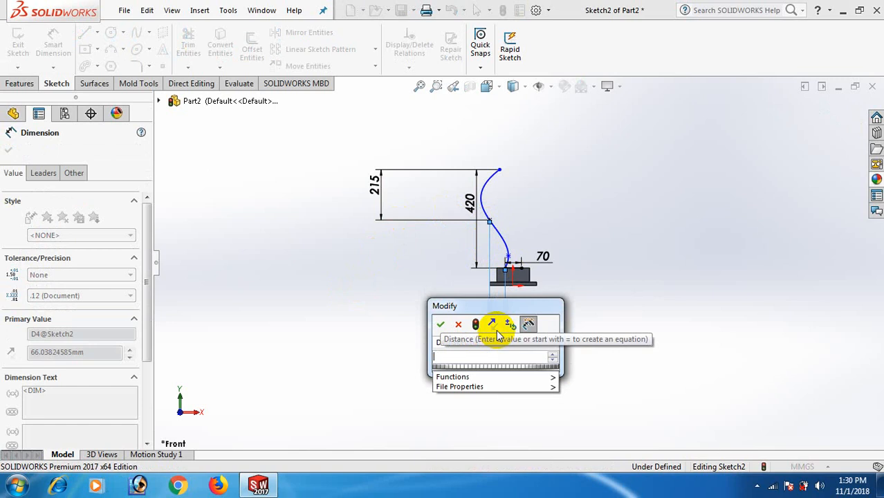
type("2")
key("Return")
left_click(647, 313)
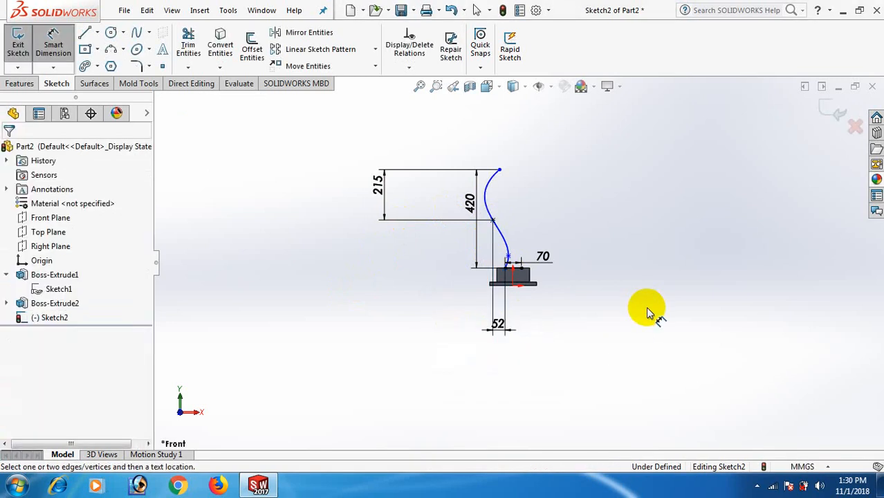
Dimension the horizontal distance between the spline's lower interior point and its top end as 55 mm
left_click(511, 256)
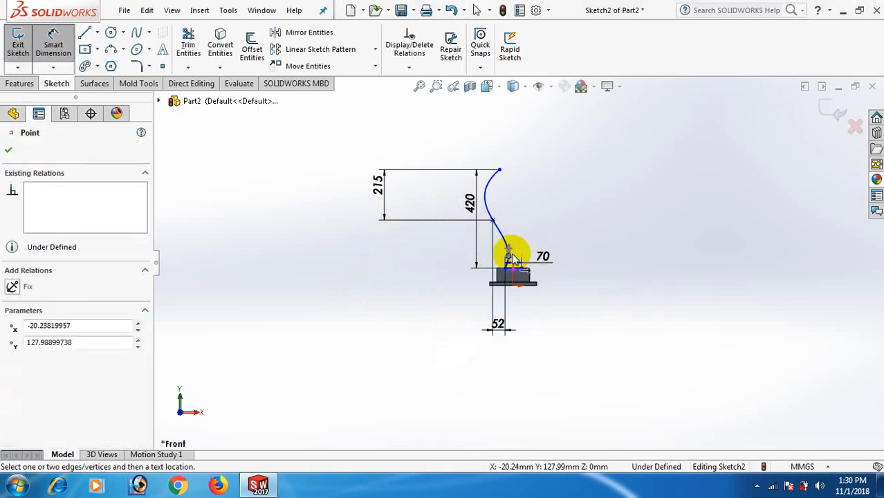
left_click(500, 170)
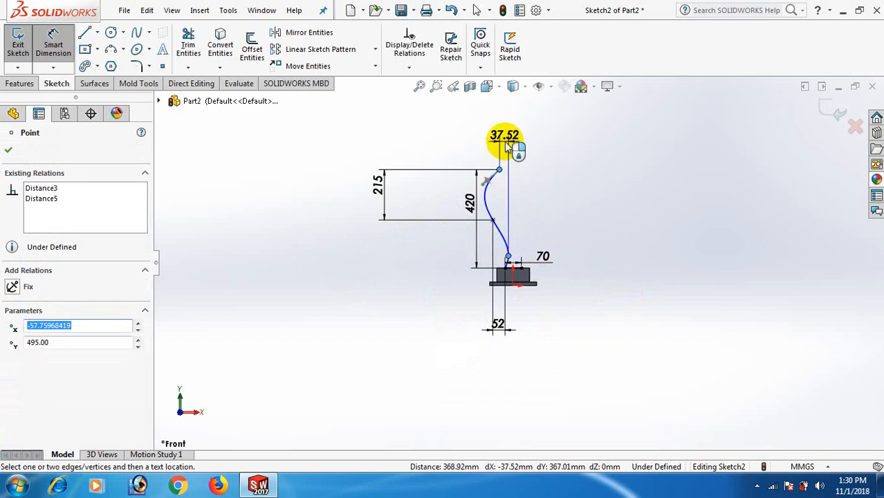
left_click(507, 146)
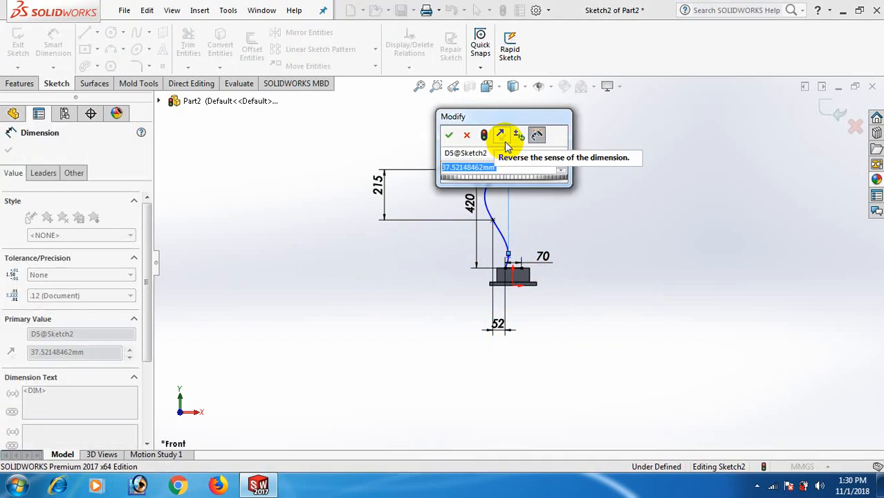
type("55")
key("Return")
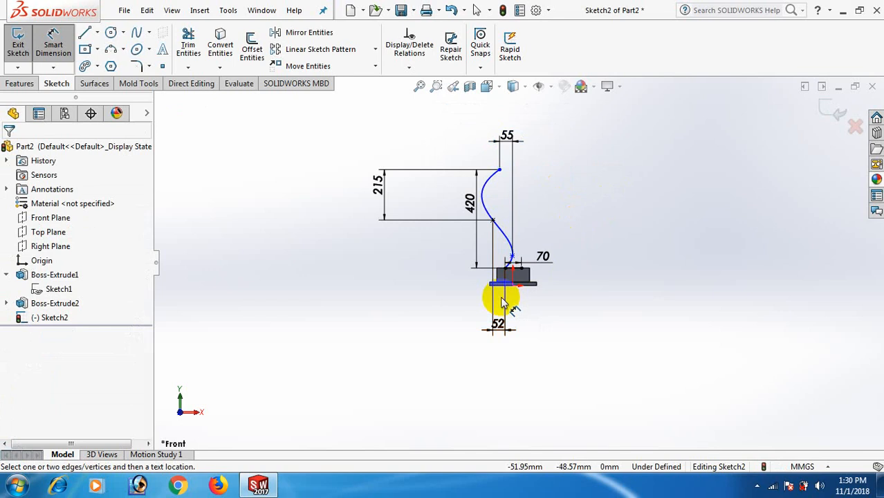
scroll(509, 239, "down", 2)
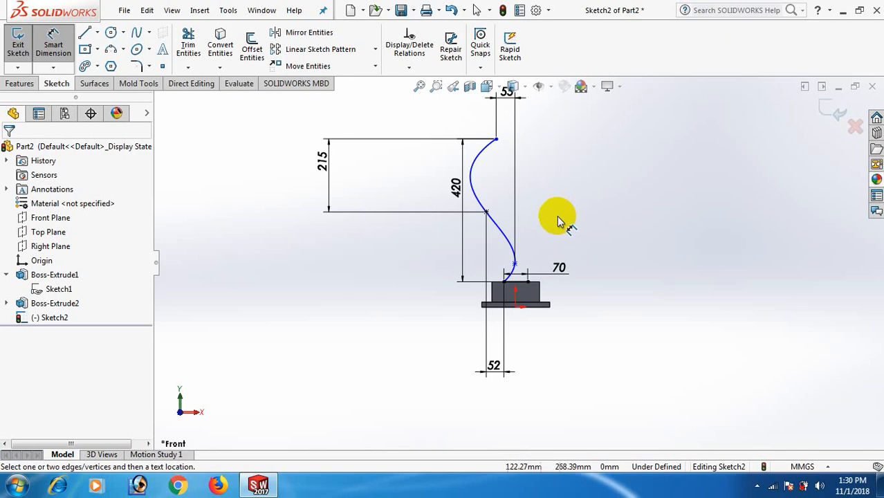
scroll(561, 220, "up", 1)
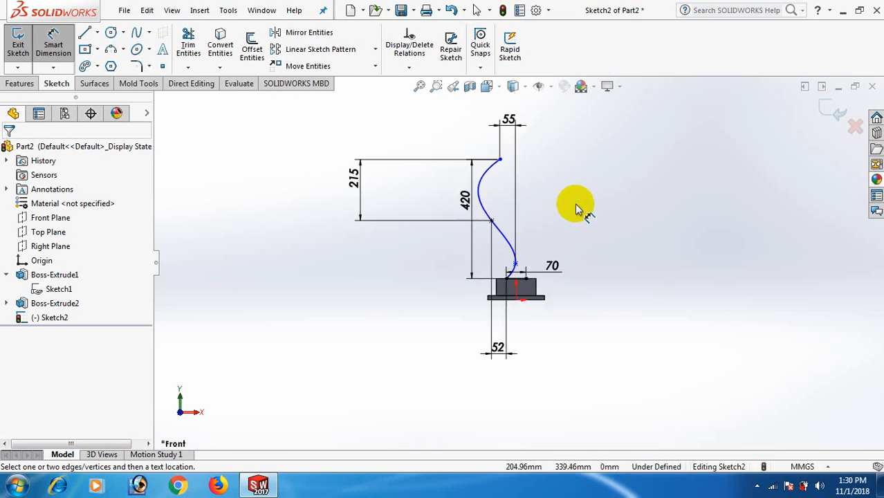
right_click(574, 206)
left_click(608, 246)
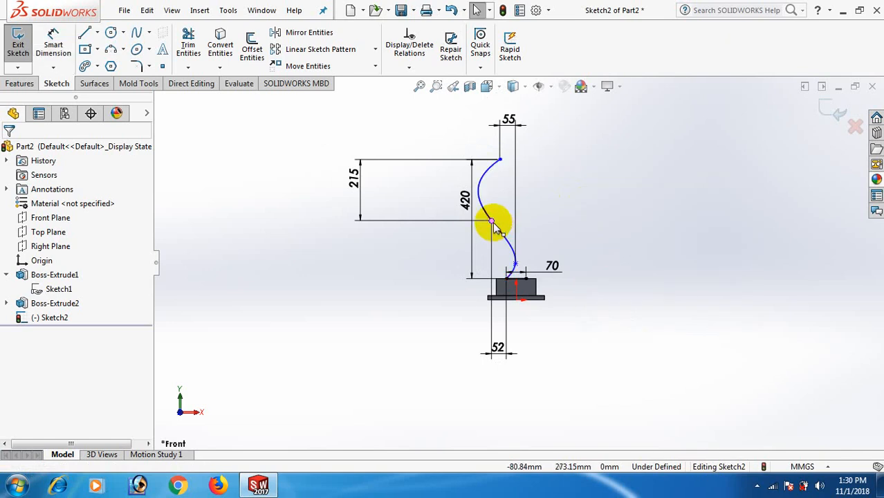
Try to shift the spline's top end slightly to the left
left_click(491, 221)
left_click(620, 229)
scroll(517, 170, "down", 3)
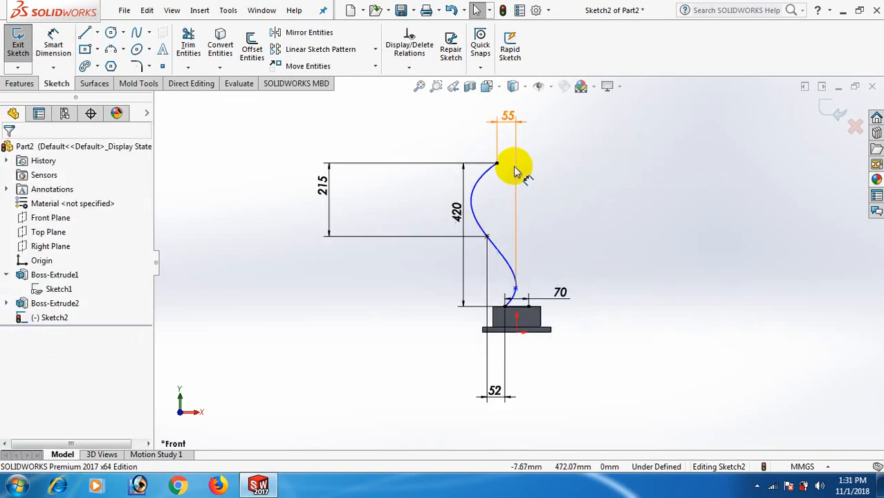
left_click(497, 173)
mouse_move(497, 173)
left_mouse_down()
mouse_move(523, 172)
mouse_move(488, 173)
left_mouse_up()
left_click(607, 223)
scroll(575, 245, "up", 3)
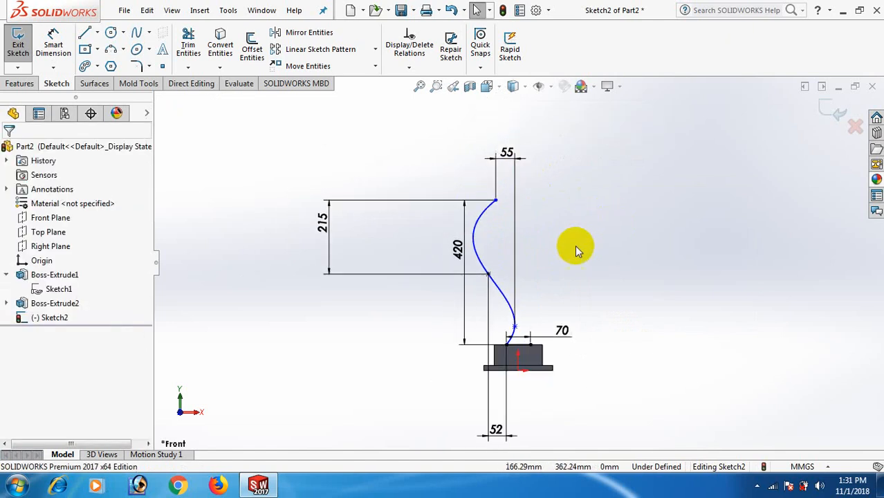
scroll(535, 286, "down", 3)
scroll(539, 277, "up", 2)
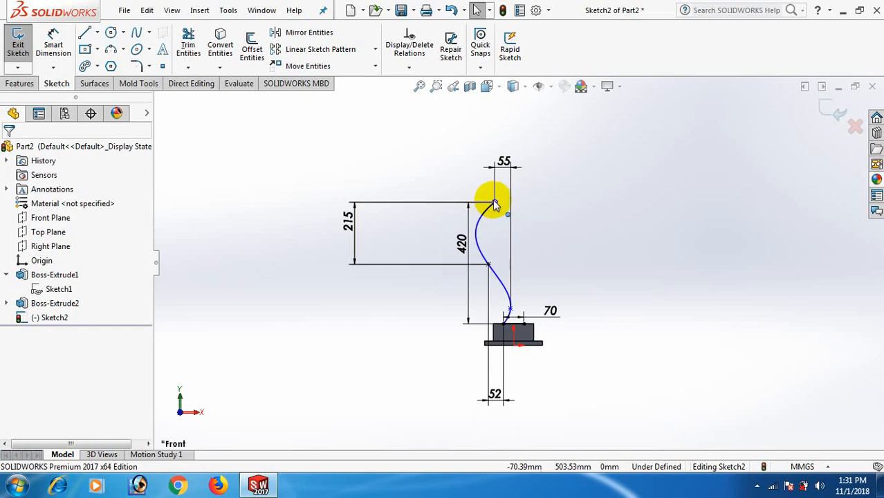
mouse_move(495, 202)
left_mouse_down()
mouse_move(533, 202)
mouse_move(493, 202)
left_mouse_up()
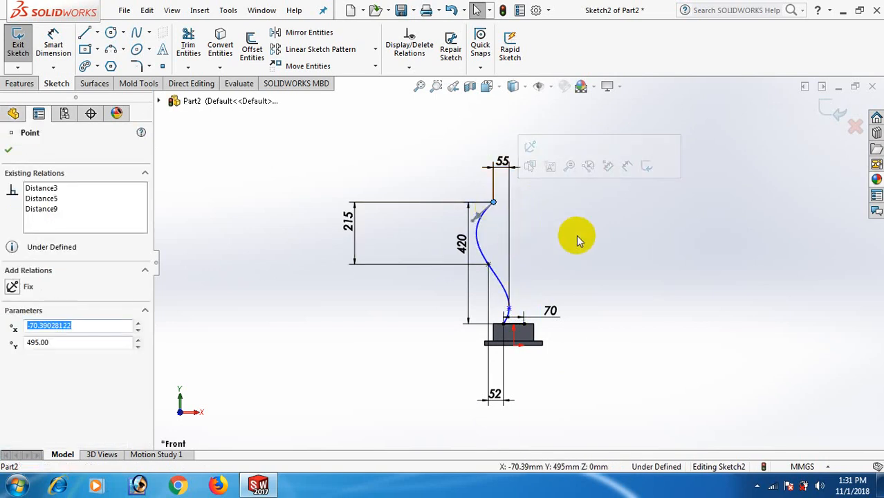
Undo the last two moves of the spline's top end
key("ctrl+z")
key("ctrl+z")
left_click(629, 250)
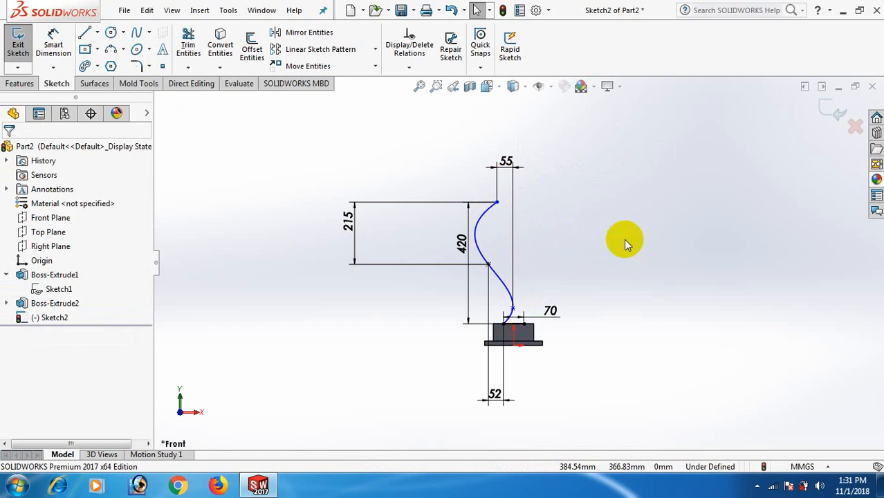
Dimension the vertical distance between the spline's bottom end and its lower interior point as 105 mm
right_click_drag(624, 238, 624, 204)
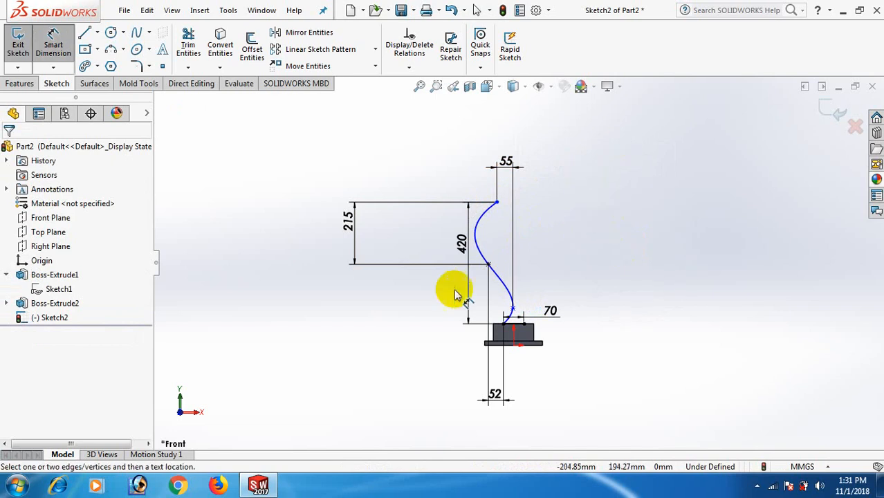
left_click(503, 324)
left_click(513, 309)
left_click(651, 314)
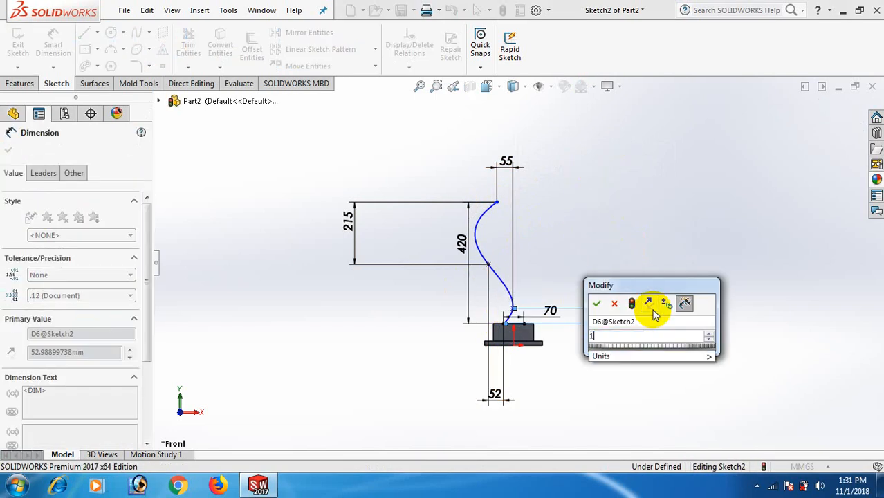
type("105")
key("Return")
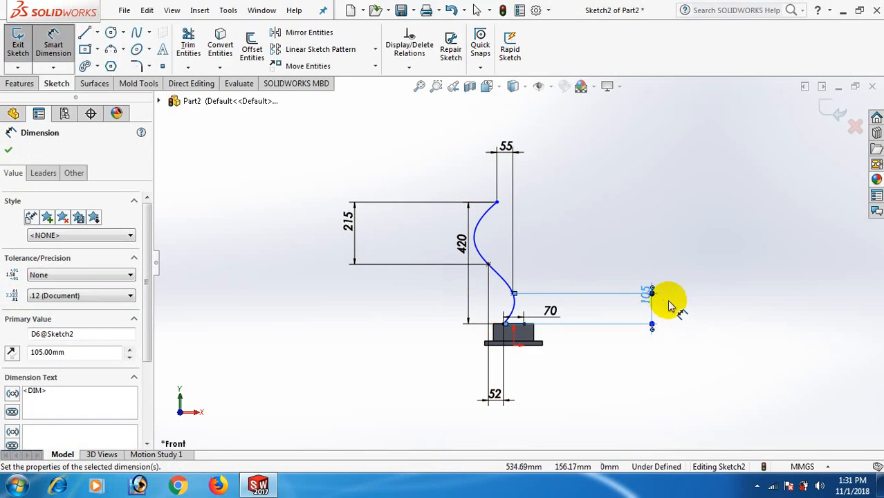
left_click(674, 300)
Dimension the horizontal distance between the spline's two interior points as 55 mm, placing the dimension above the profile
scroll(524, 331, "down", 1)
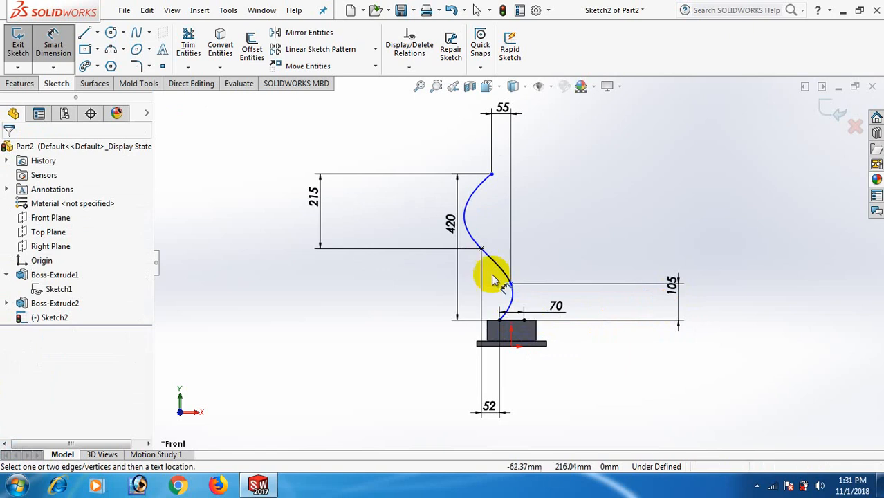
scroll(492, 249, "down", 3)
left_click(484, 251)
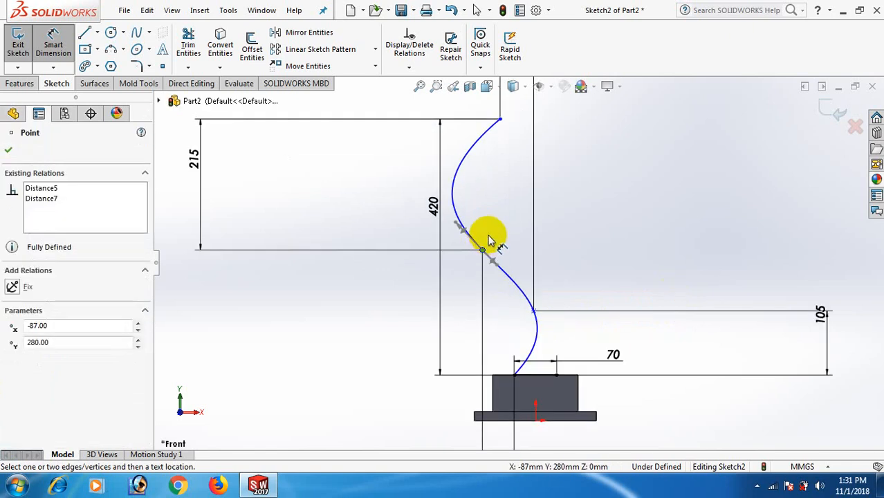
scroll(493, 237, "up", 3)
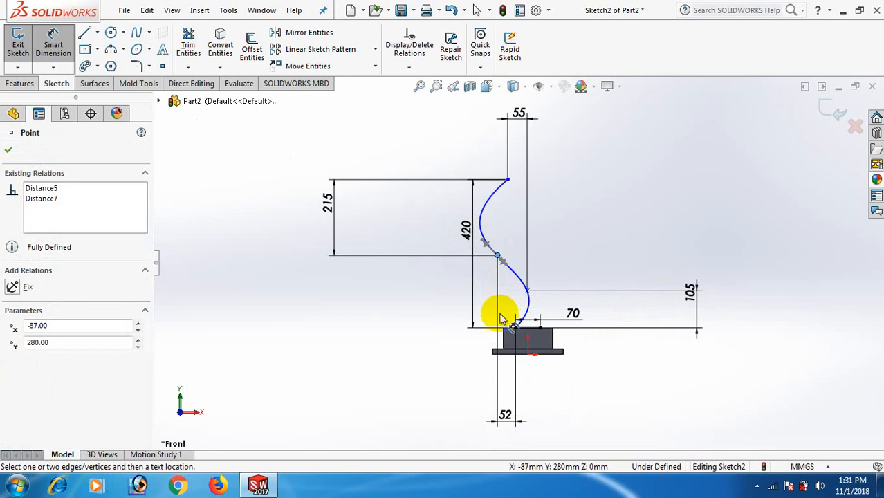
scroll(499, 312, "down", 2)
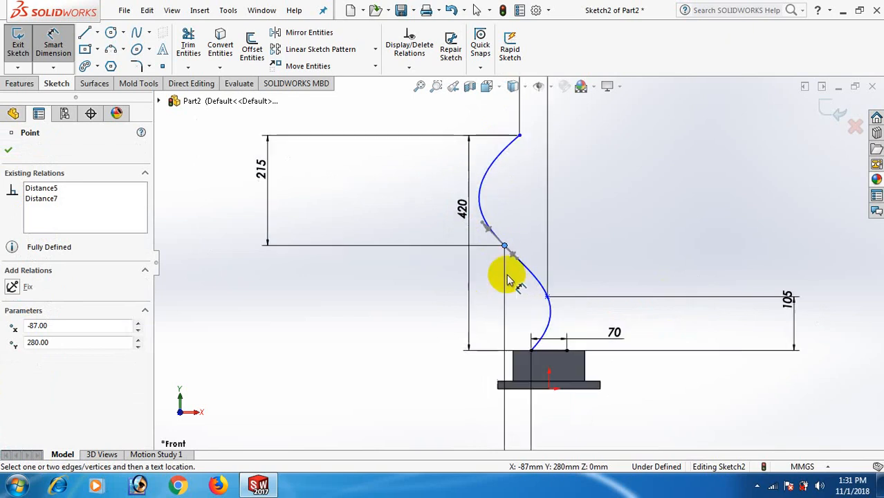
left_click(547, 297)
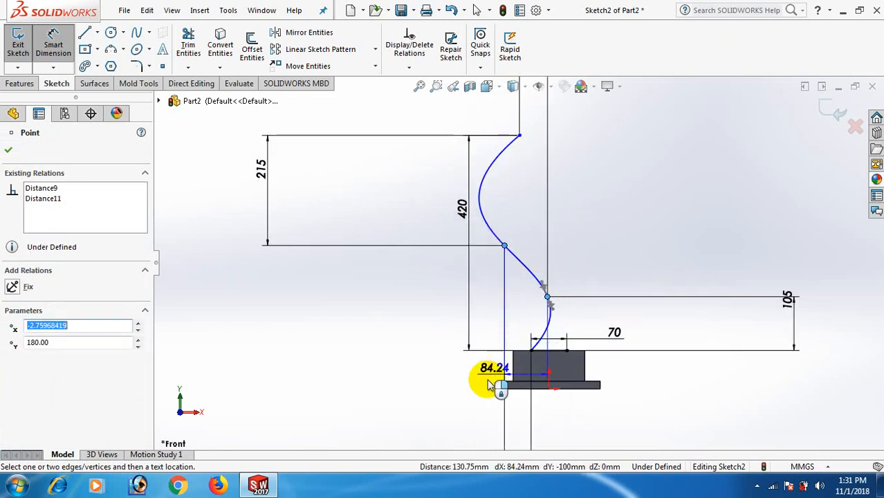
scroll(469, 388, "up", 2)
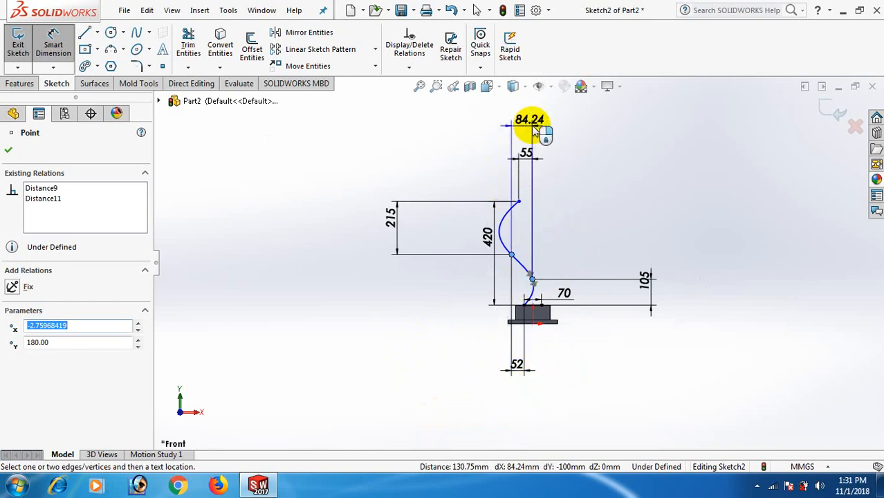
left_click(519, 124)
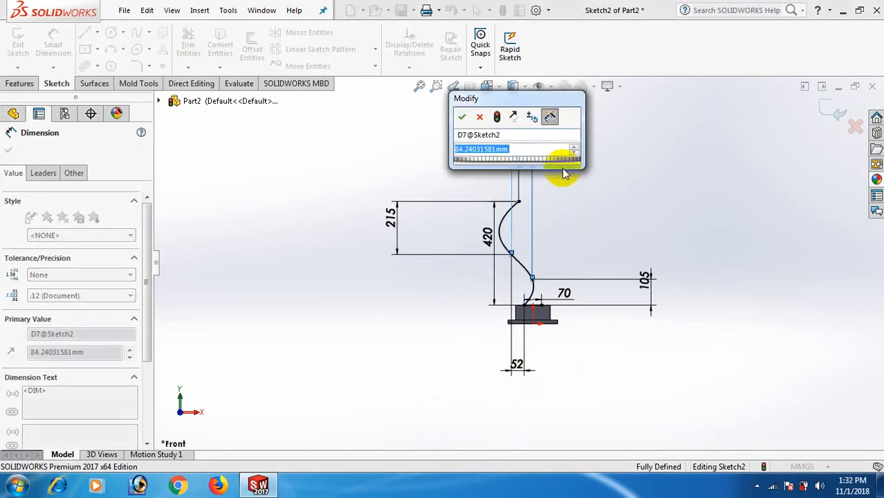
scroll(645, 223, "down", 2)
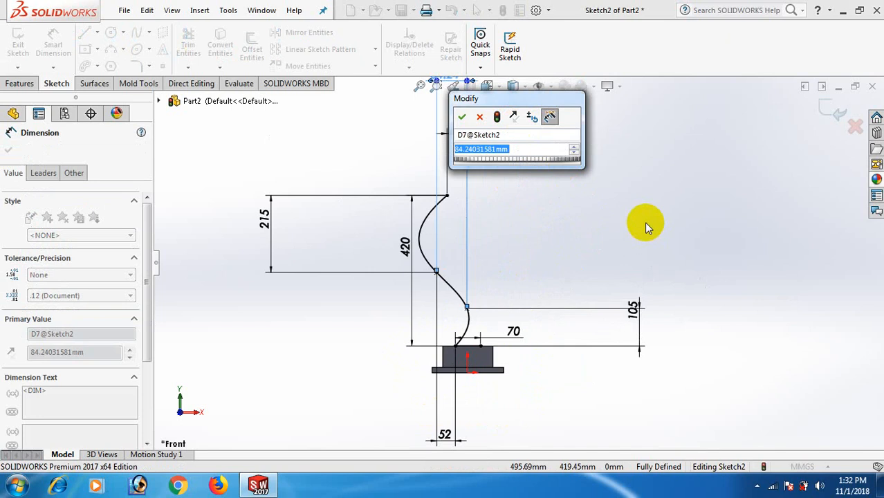
type("55")
key("Return")
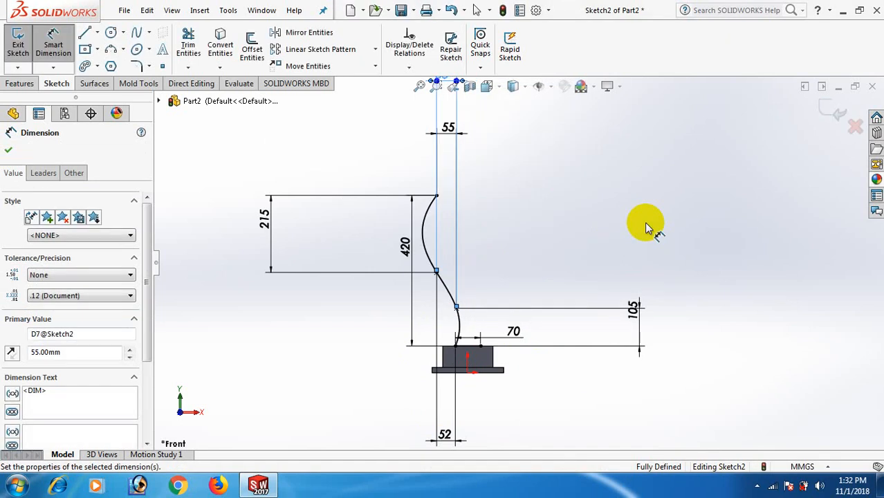
left_click(654, 227)
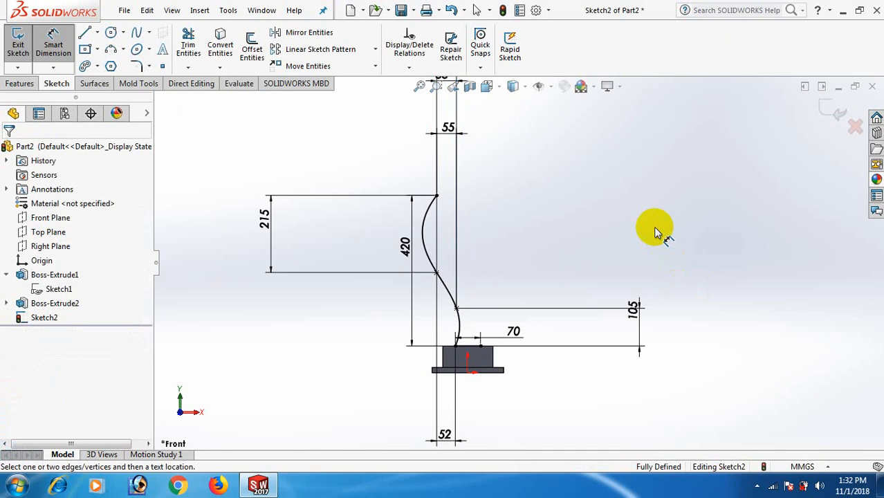
scroll(572, 208, "up", 3)
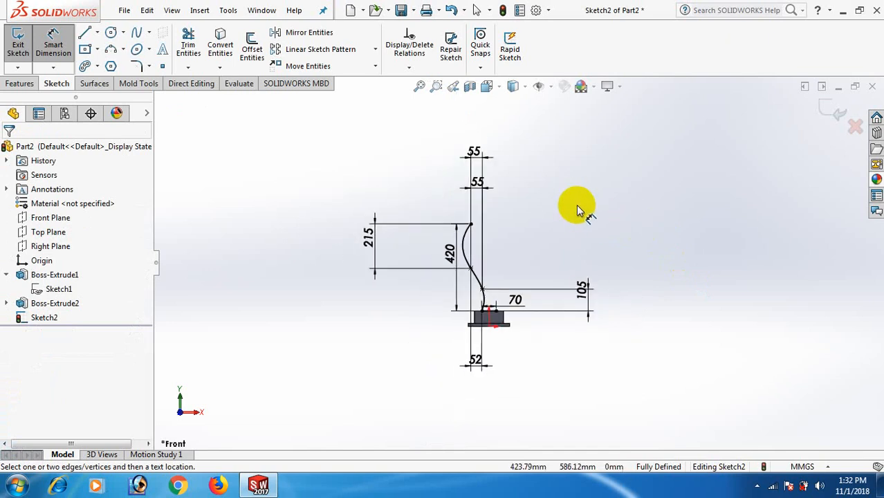
right_click(578, 211)
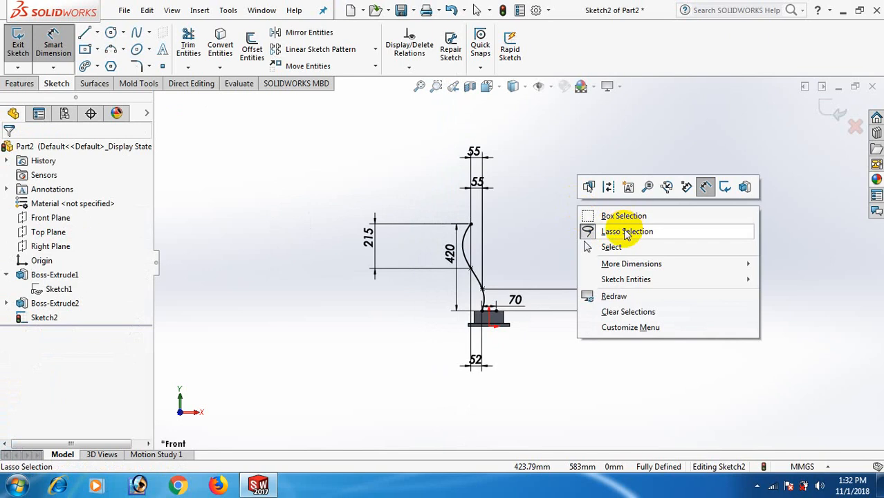
left_click(615, 245)
Move the 55 mm dimension between the interior points beside the raised block, and reposition the other 55 mm dimension above the spline
scroll(487, 285, "down", 2)
scroll(489, 284, "down", 2)
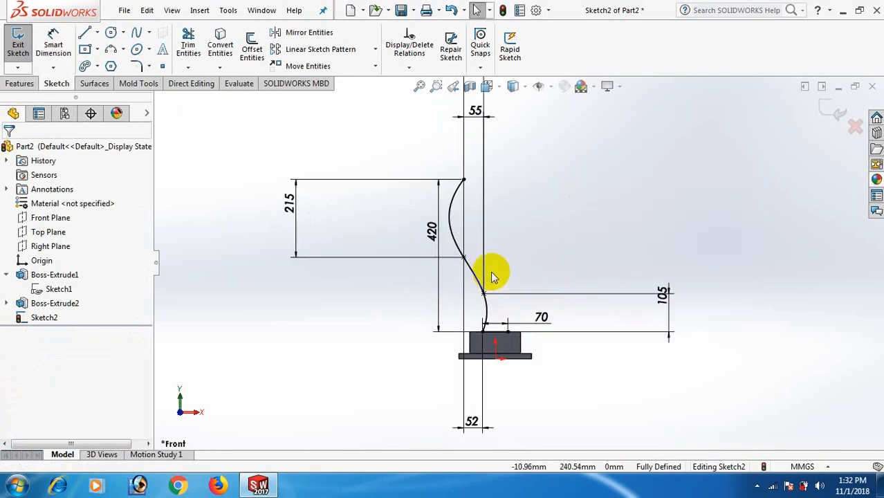
scroll(492, 144, "up", 3)
left_click(483, 149)
left_click_drag(483, 150, 347, 307)
left_click(563, 356)
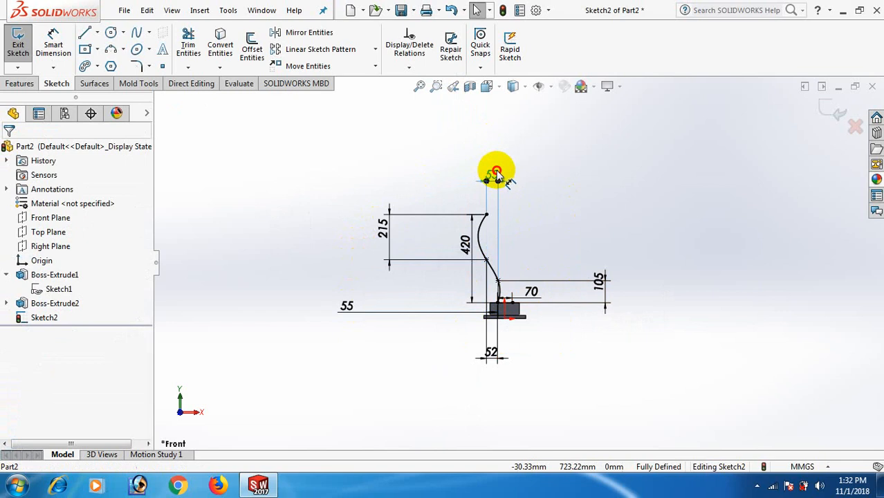
mouse_move(494, 173)
left_mouse_down()
mouse_move(486, 178)
mouse_move(496, 177)
left_mouse_up()
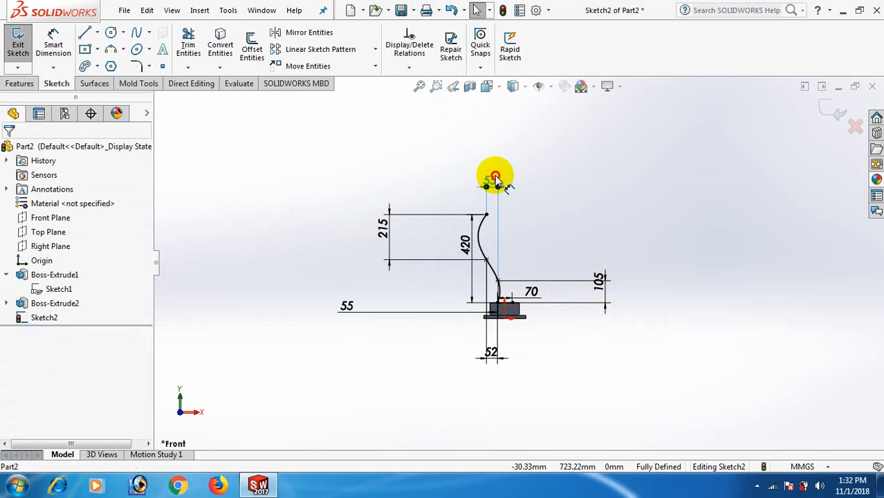
left_click_drag(495, 179, 497, 182)
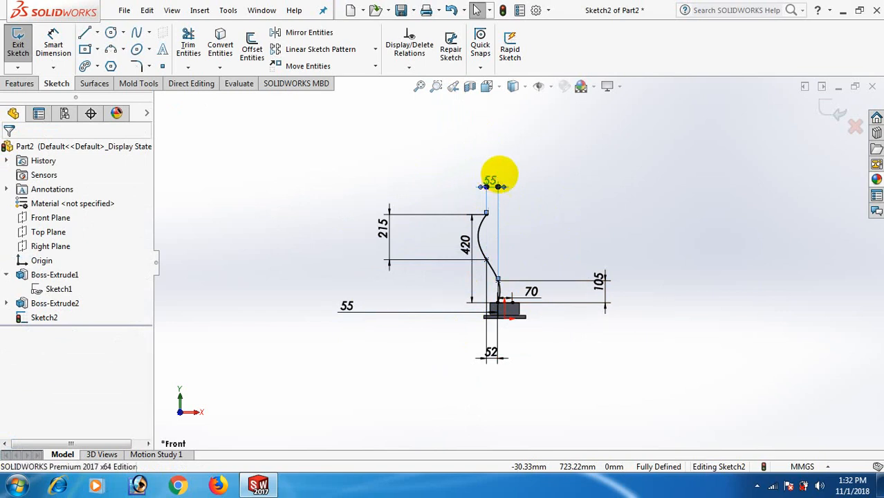
left_click(586, 207)
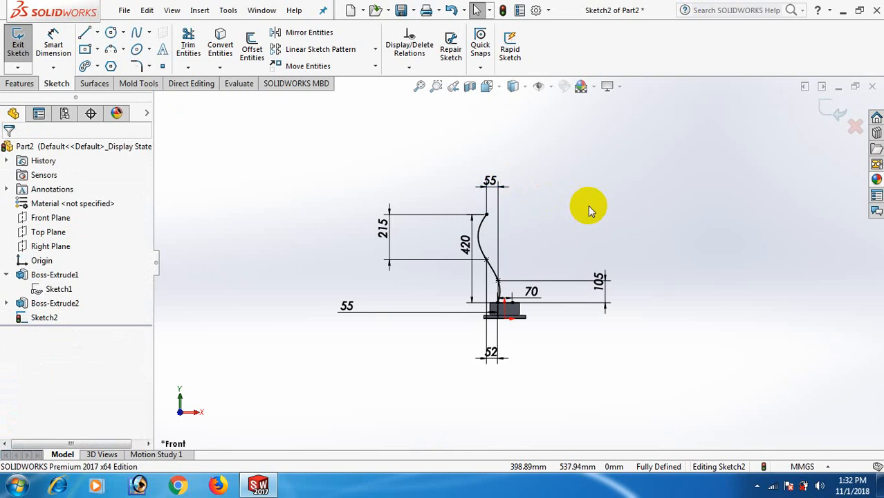
Sketch a three-point arc with a radius of about 241 mm from the spline's top end, descending away from the spline
scroll(606, 226, "down", 2)
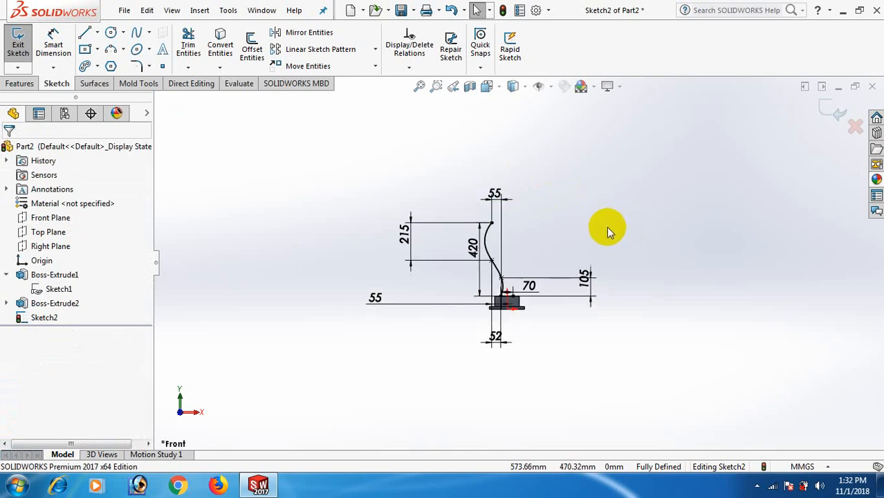
scroll(547, 275, "down", 2)
scroll(465, 350, "down", 3)
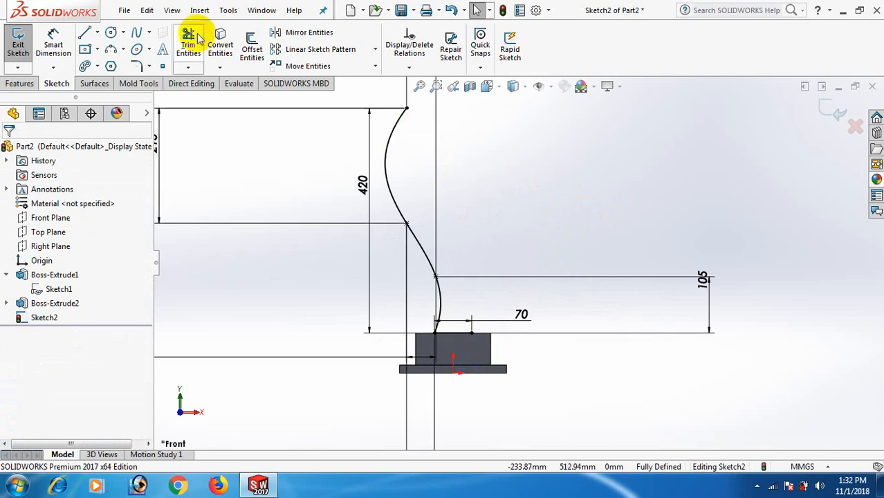
left_click(112, 52)
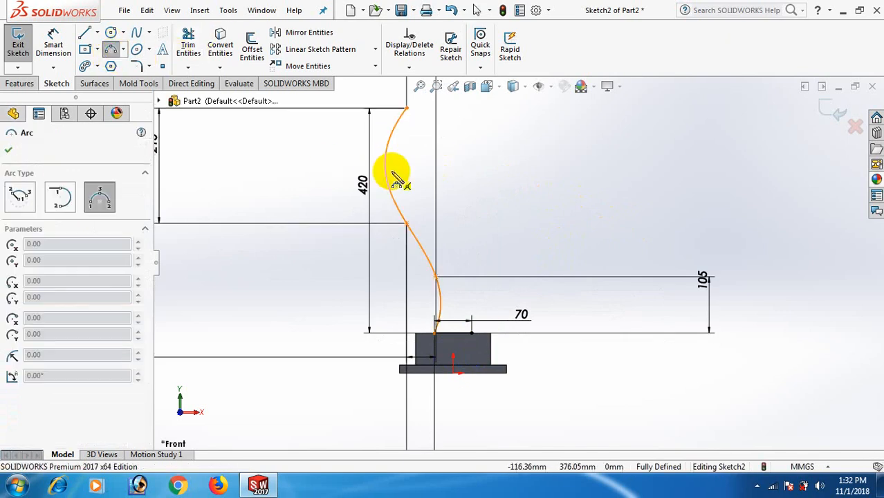
left_click(407, 108)
left_click(482, 152)
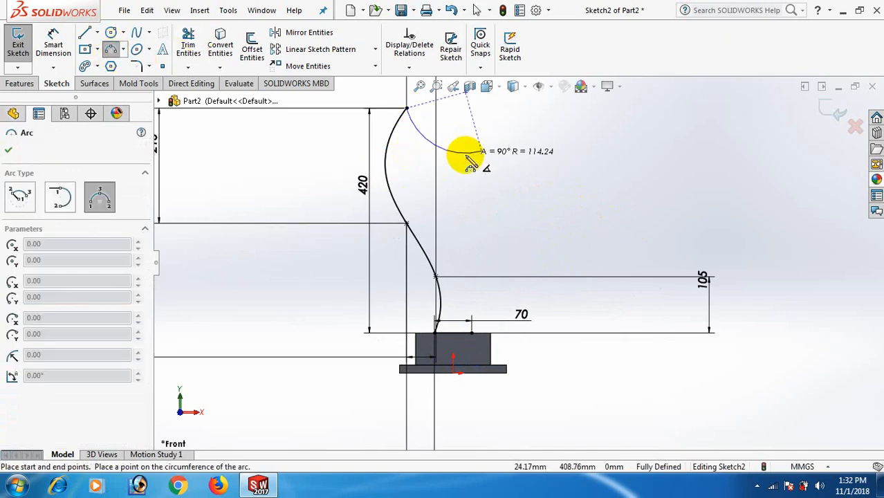
left_click(447, 142)
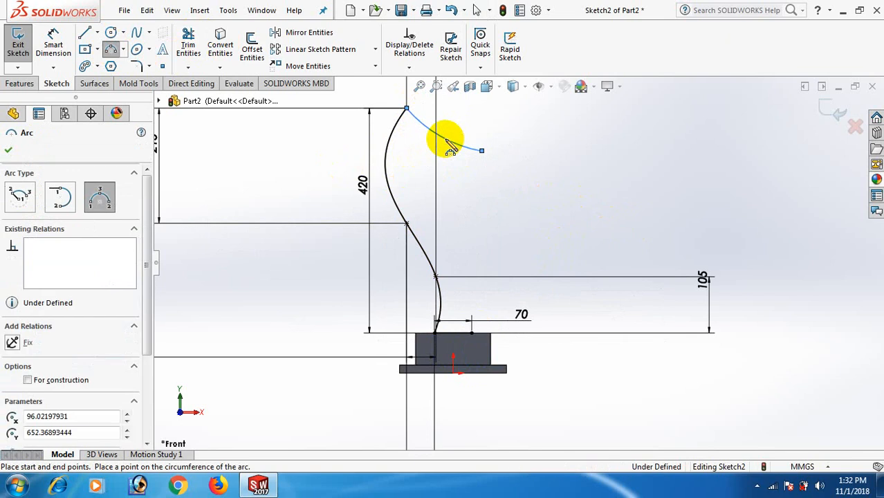
right_click(451, 146)
left_click(479, 149)
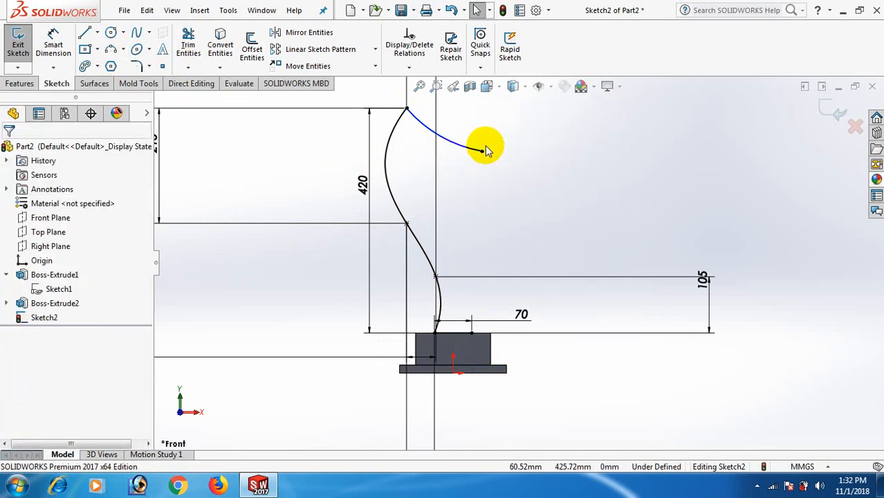
Dimension the upper arc's radius as 500 mm and shorten the arc by moving its free end back towards the spline
right_click_drag(547, 156, 562, 114)
left_click(469, 146)
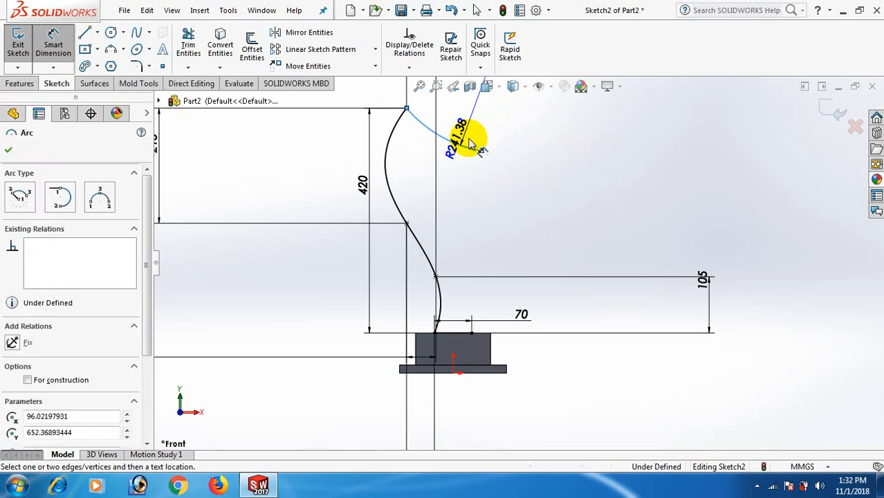
left_click(515, 128)
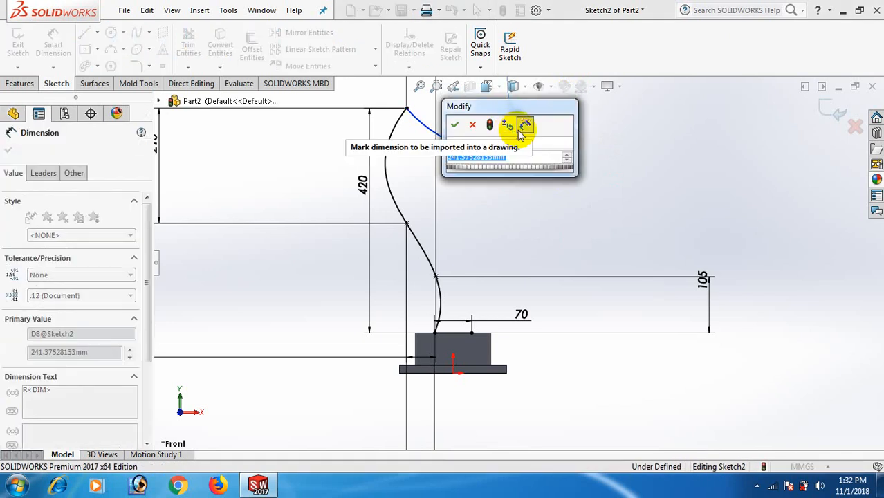
type("5")
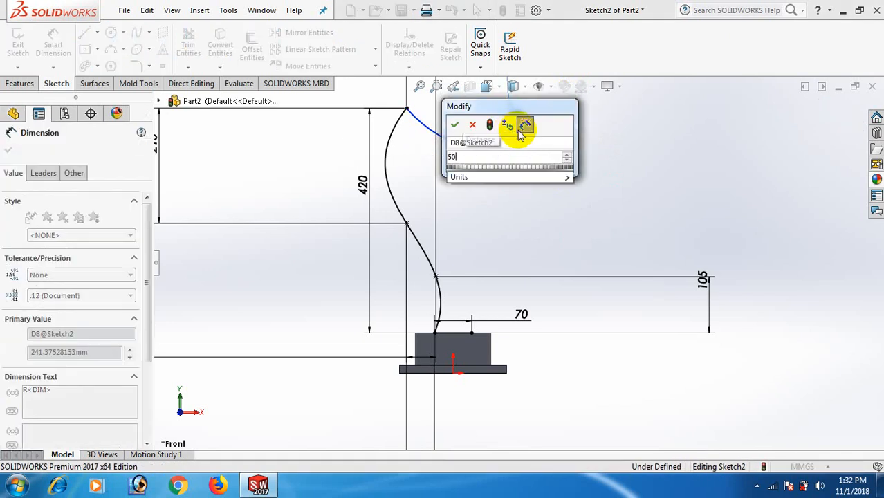
type("0")
key("Return")
left_click(557, 228)
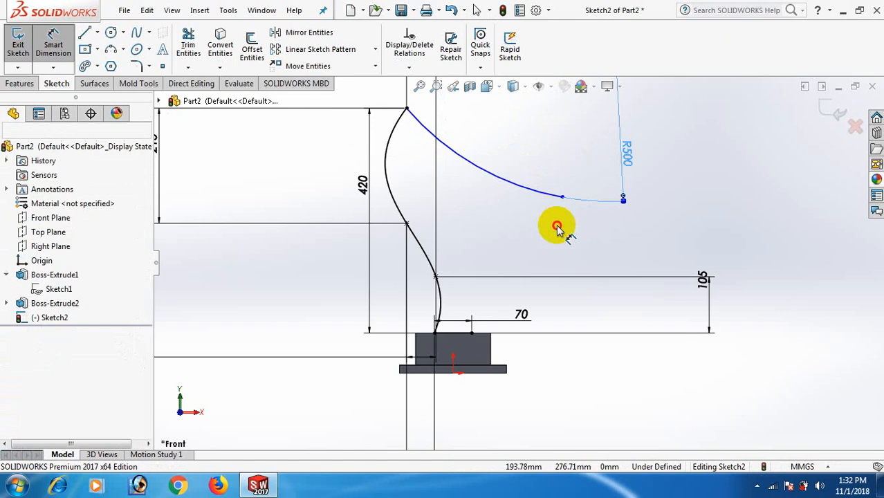
right_click(561, 227)
left_click(589, 265)
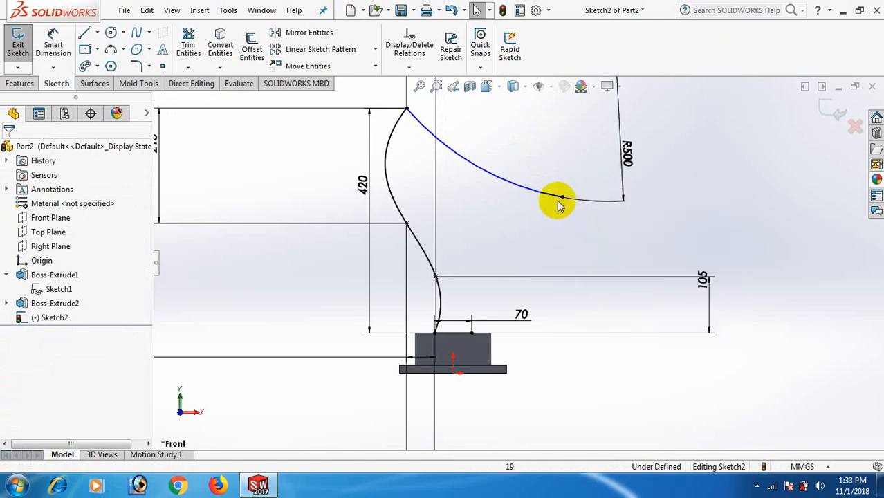
left_click_drag(559, 201, 523, 185)
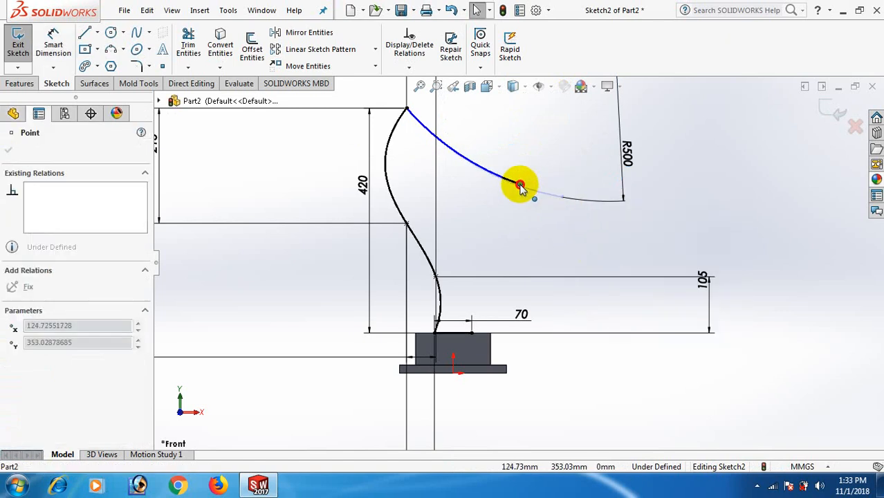
left_click(533, 220)
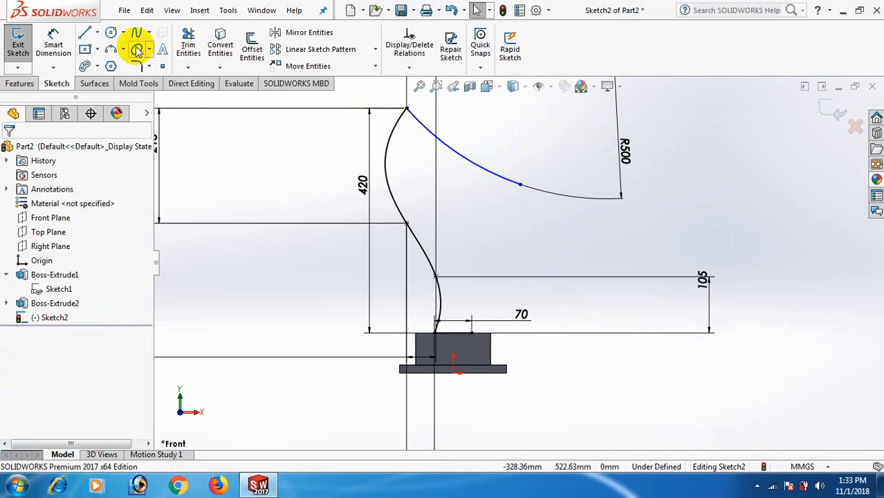
Sketch a second three-point arc with a radius of about 153 mm, running down from the R500 arc's free end and bowing towards the spline
left_click(110, 50)
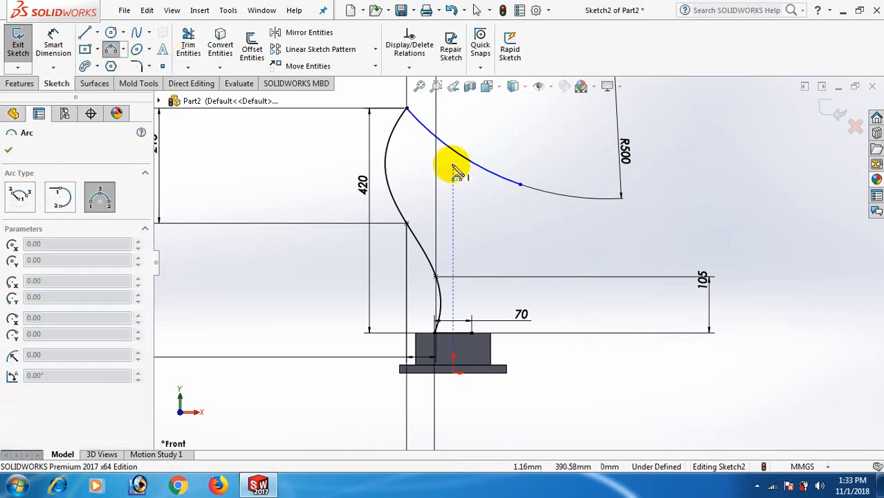
left_click(523, 186)
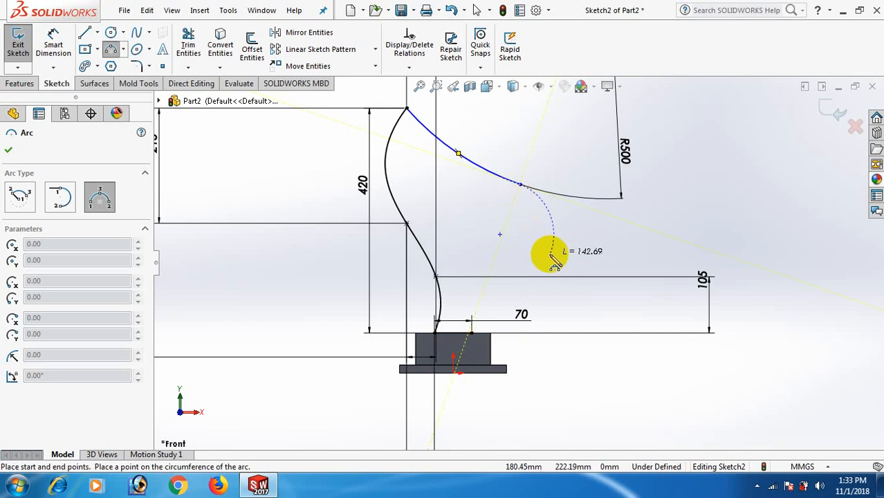
left_click(541, 249)
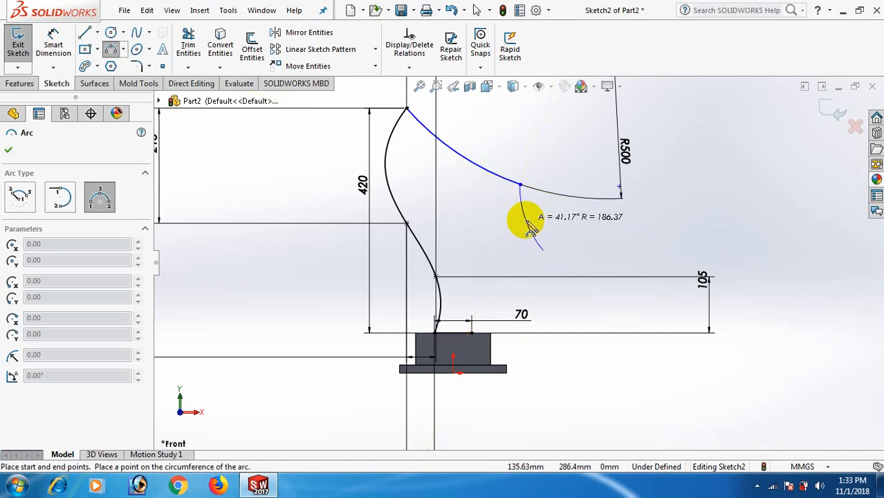
left_click(523, 221)
right_click(531, 222)
left_click(561, 233)
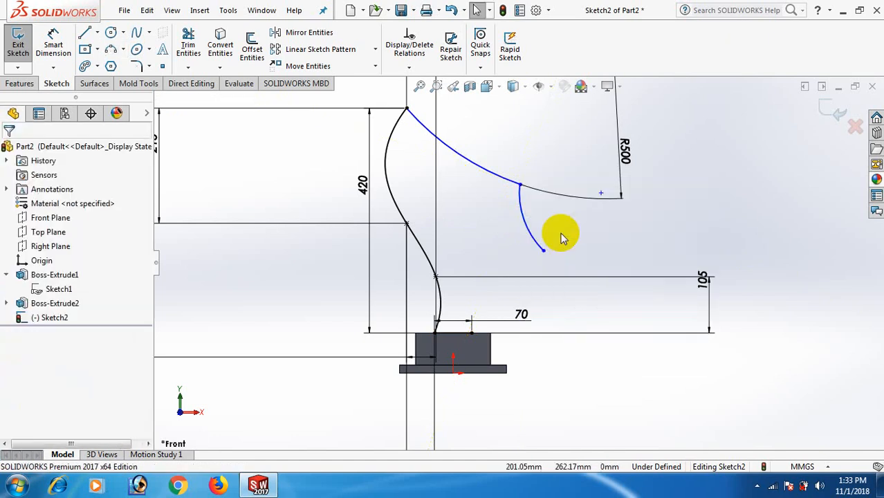
Dimension the second arc's radius as 320 mm and shorten the arc by moving its lower end upward
right_click_drag(620, 255, 609, 161)
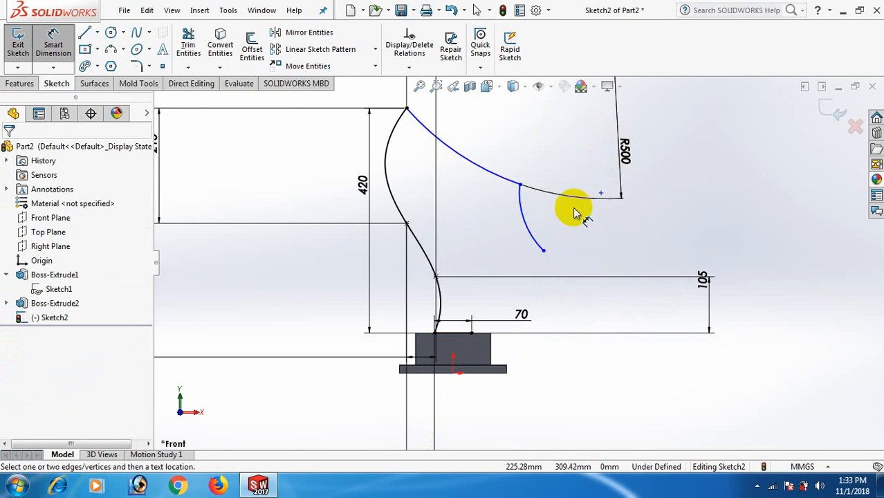
left_click(528, 220)
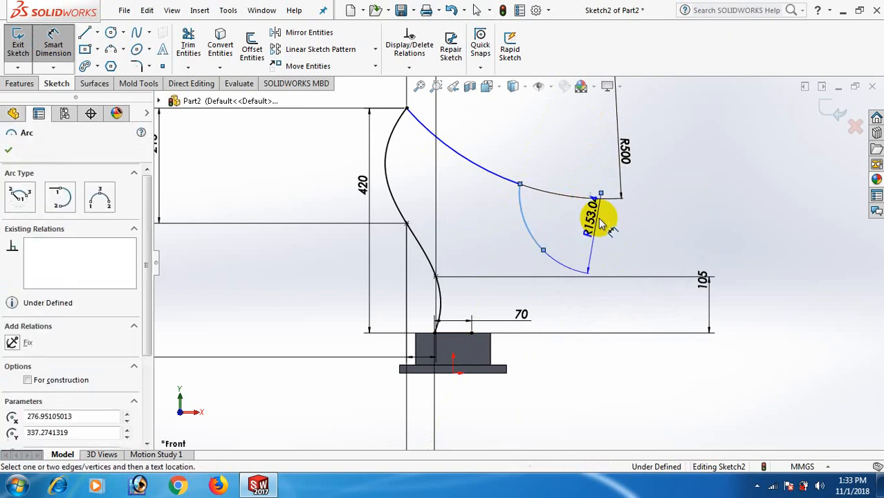
left_click(602, 223)
type("3")
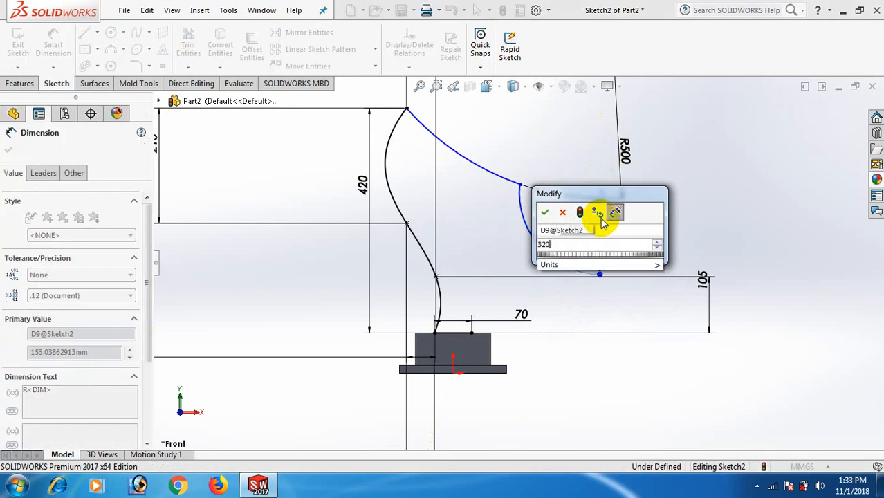
type("20")
key("Return")
right_click(721, 203)
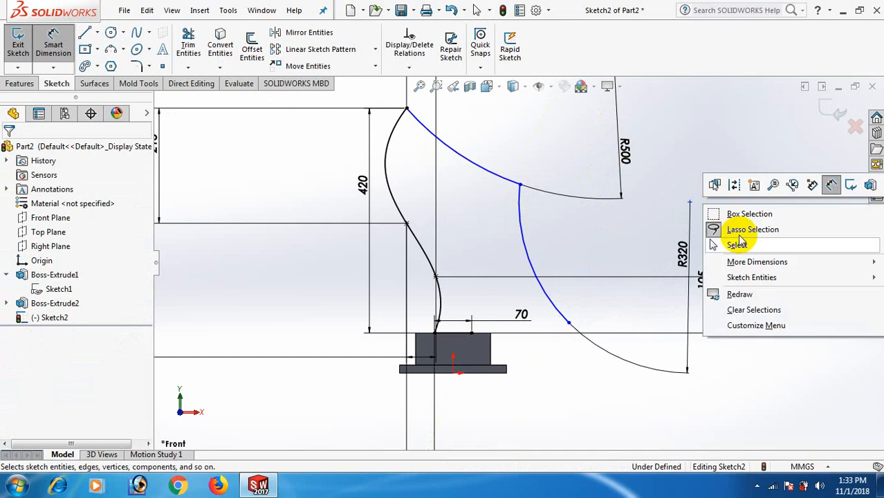
left_click(737, 244)
left_click_drag(569, 321, 553, 268)
left_click(592, 359)
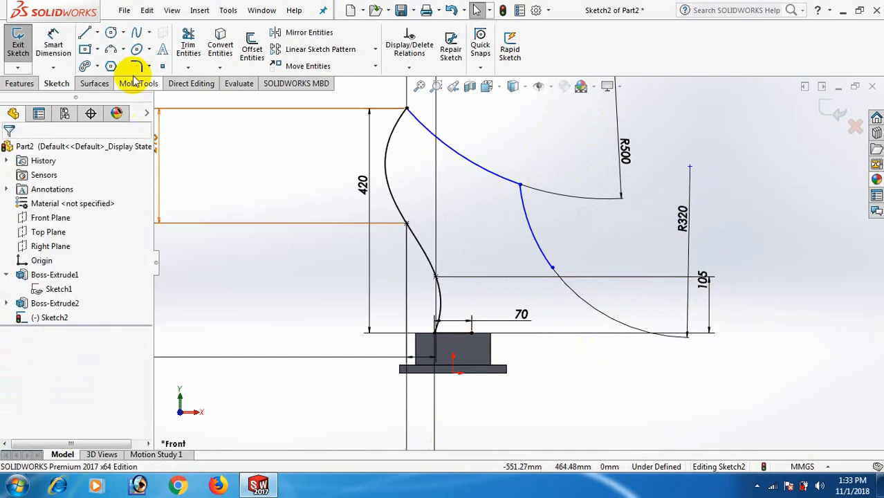
Close the profile with an outward-bowing three-point arc, about 223 mm in radius, from the 70 mm line's free end to the R320 arc's lower end
left_click(110, 50)
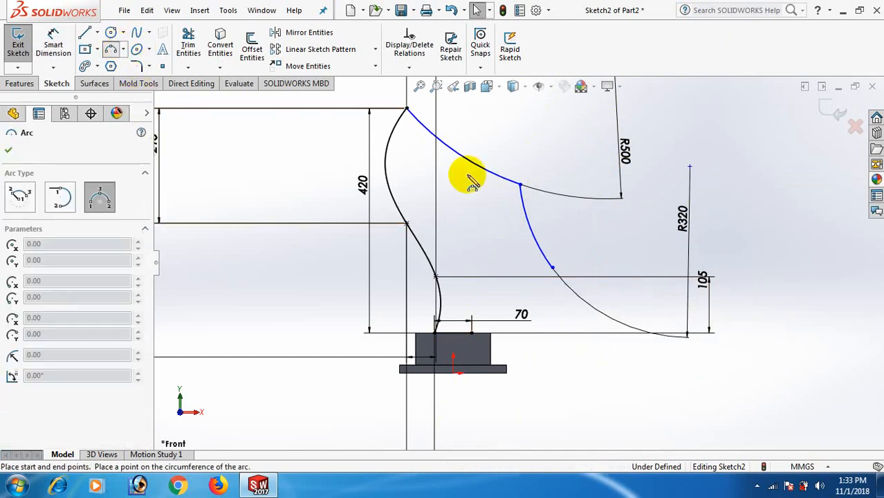
left_click(471, 333)
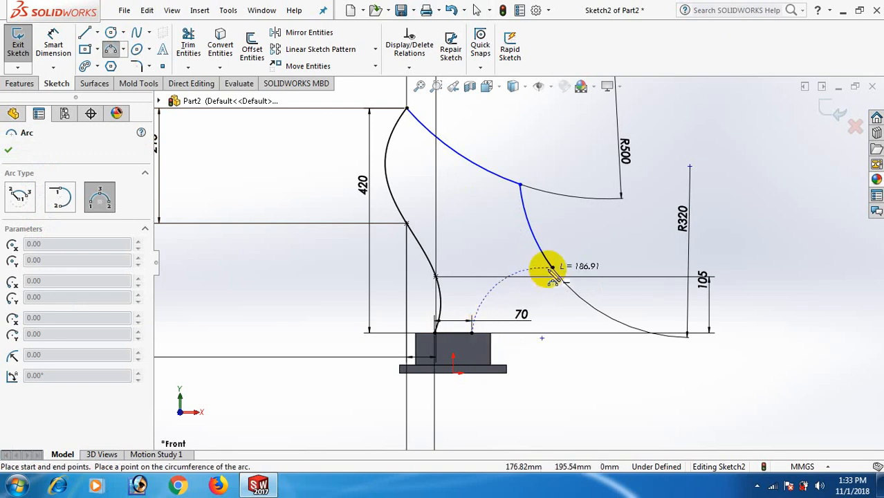
left_click(551, 267)
left_click(540, 294)
right_click(538, 294)
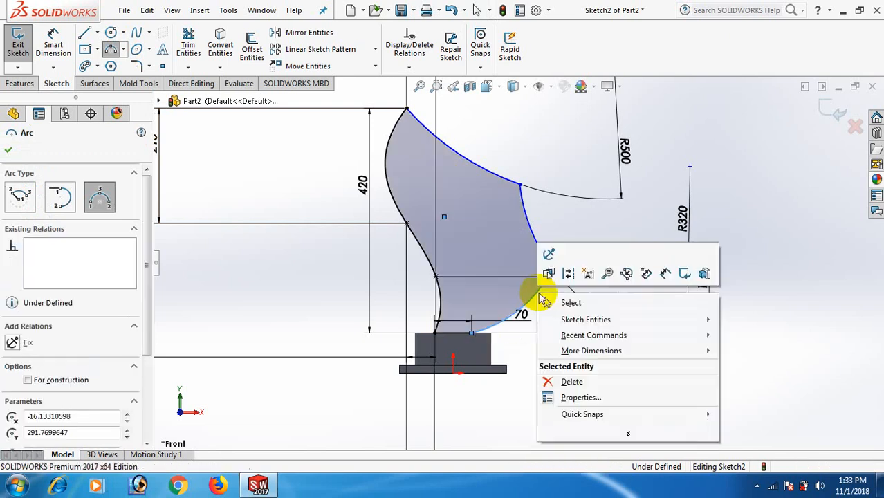
left_click(571, 303)
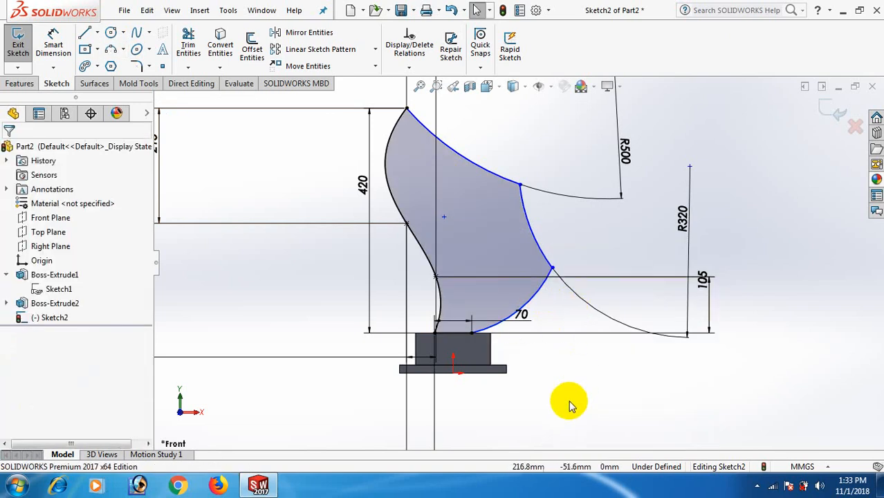
Dimension the radius of the lower closing arc as 135 mm, placing the dimension below the profile
left_click_drag(541, 290, 586, 367)
left_click(586, 367)
type("135")
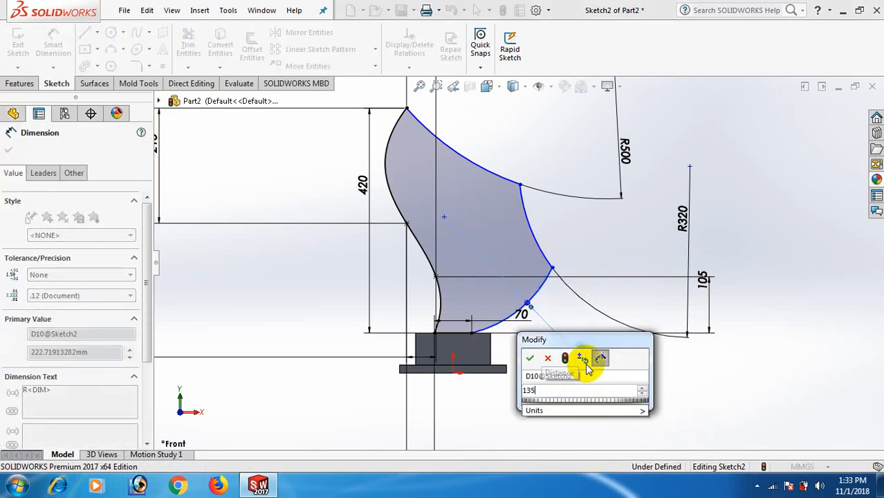
key("Return")
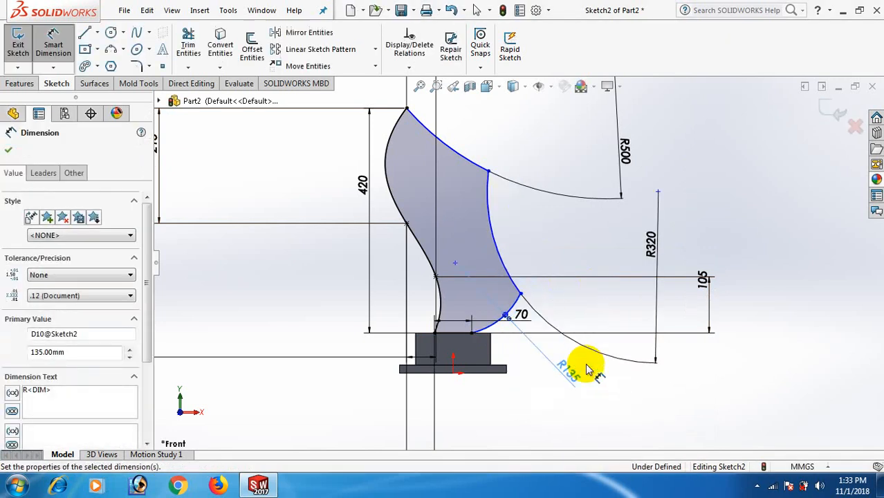
left_click(733, 373)
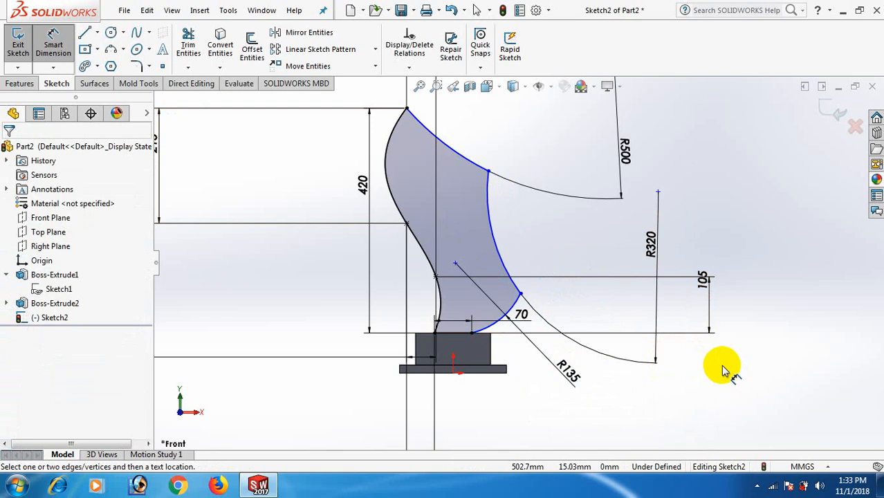
Dimension the vertical distance between the two ends of the R135 arc as 90 mm, placing it beside the 105 mm dimension
left_click(471, 333)
left_click(521, 294)
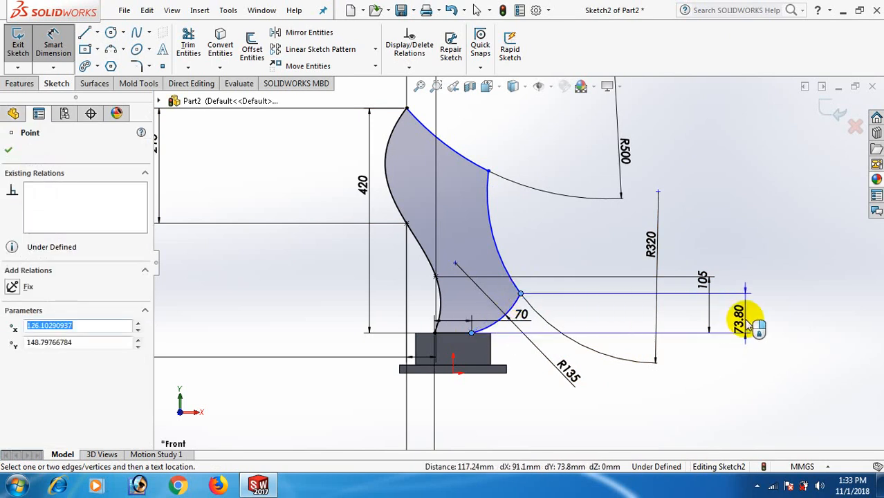
left_click(747, 325)
type("90")
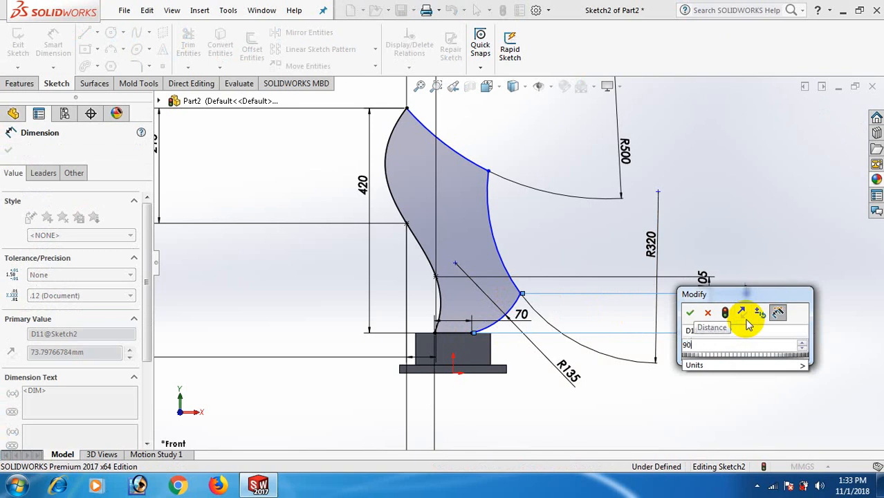
key("Return")
left_click(696, 392)
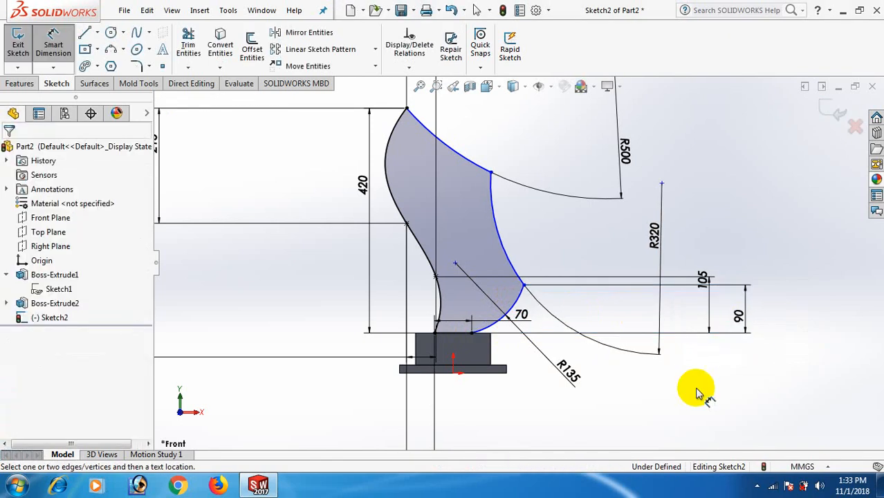
Dimension the vertical distance between the two ends of the R320 arc as 173 mm, placing it above the 90 mm dimension
left_click(524, 285)
left_click(491, 172)
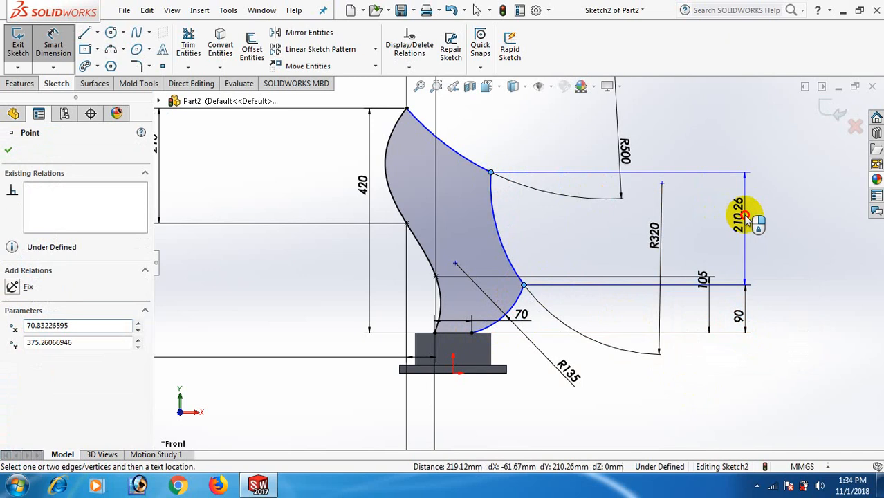
left_click(746, 220)
type("1")
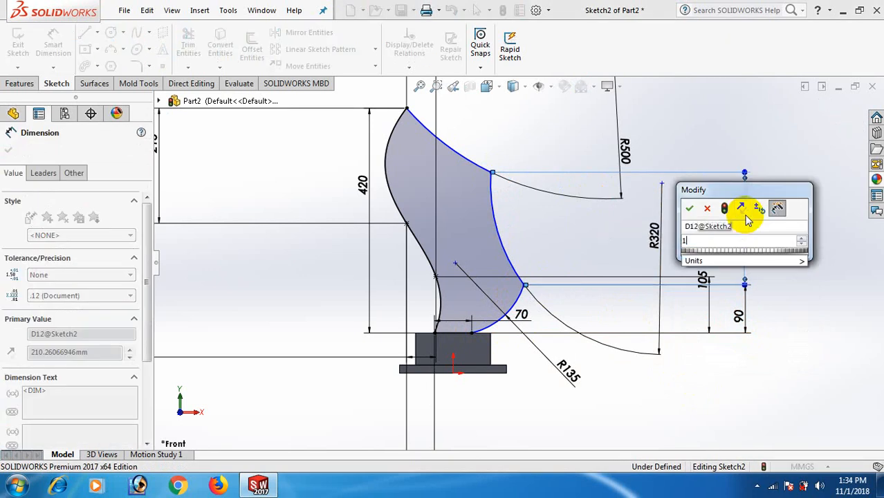
type("73")
key("Return")
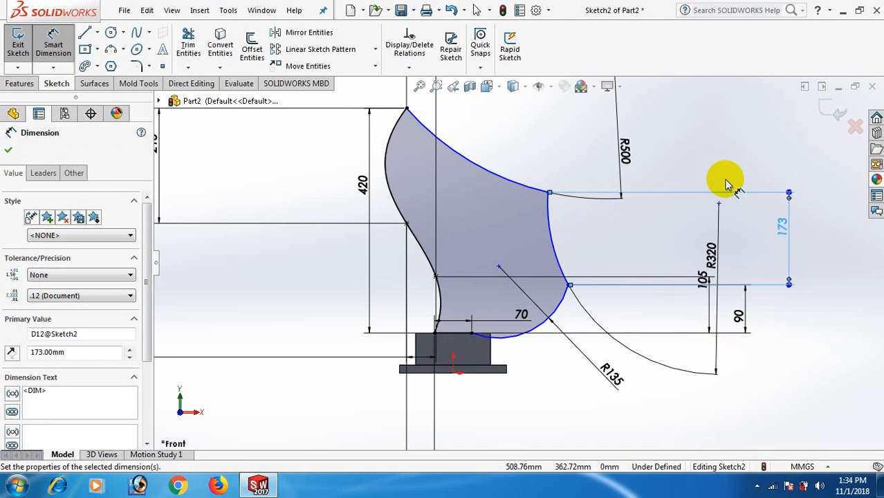
Dimension the horizontal distance between the two ends of the R320 arc as 25 mm, placing it above the profile's upper outer corner
left_click(637, 249)
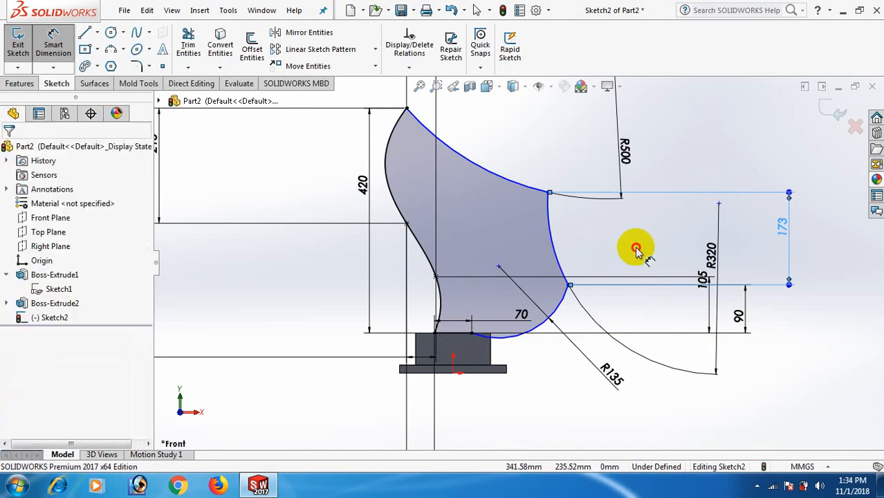
left_click(568, 283)
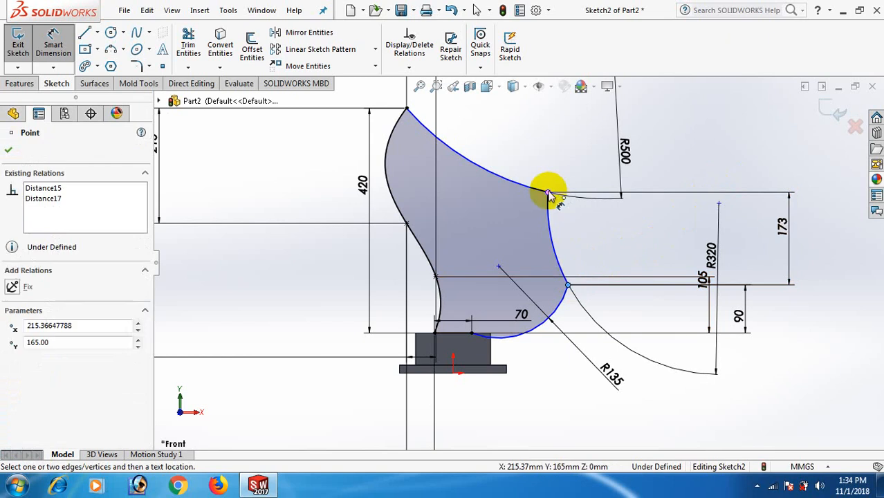
left_click(548, 195)
left_click(561, 140)
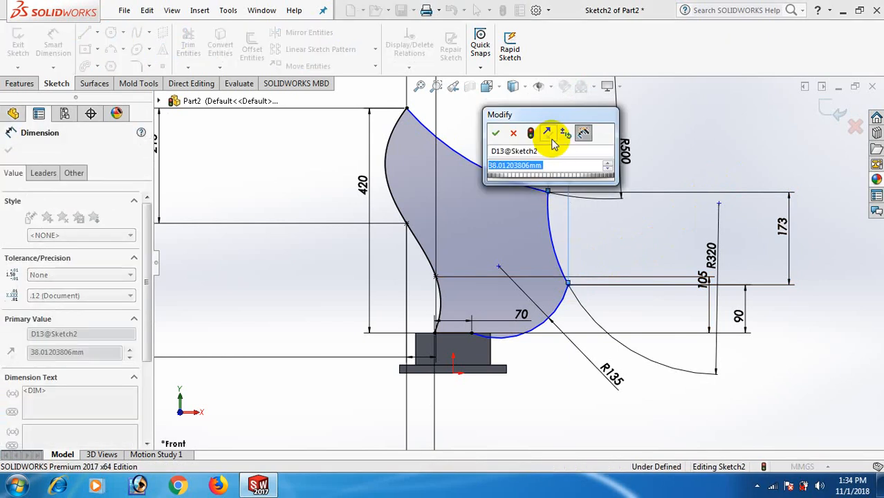
type("25")
key("Return")
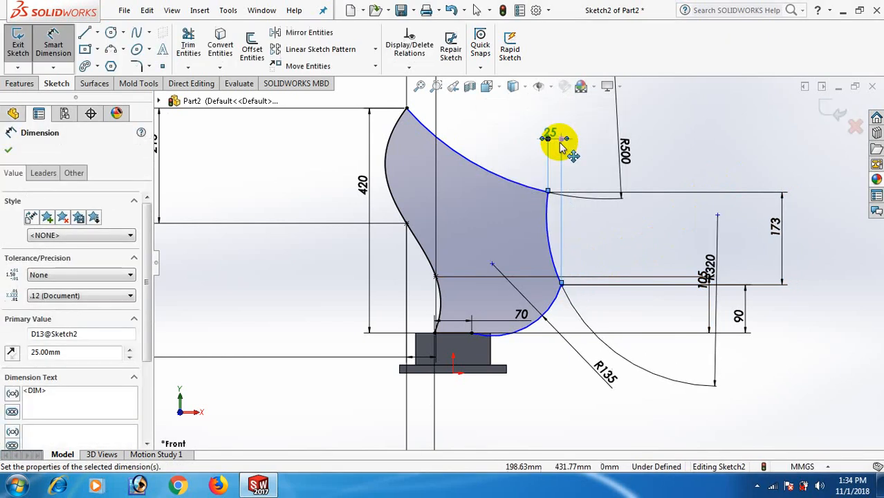
left_click(627, 225)
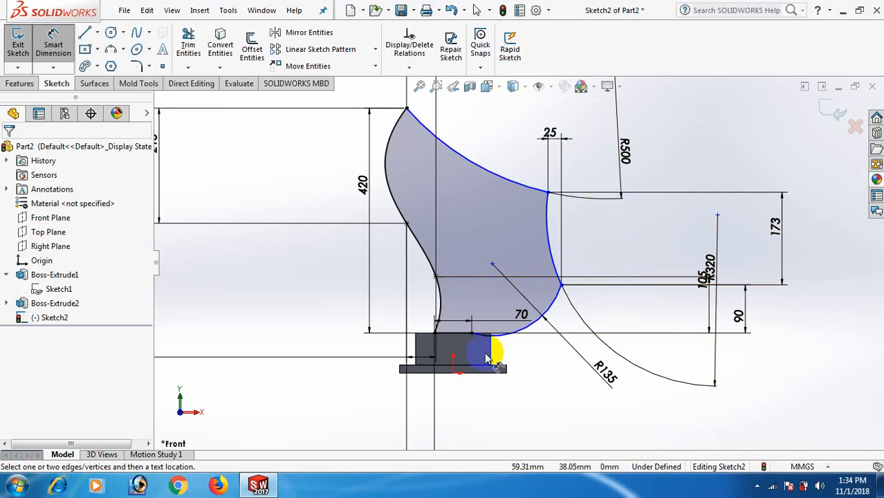
Dimension the horizontal distance between the two ends of the R135 arc as 75 mm below the profile, and end dimensioning
left_click(472, 335)
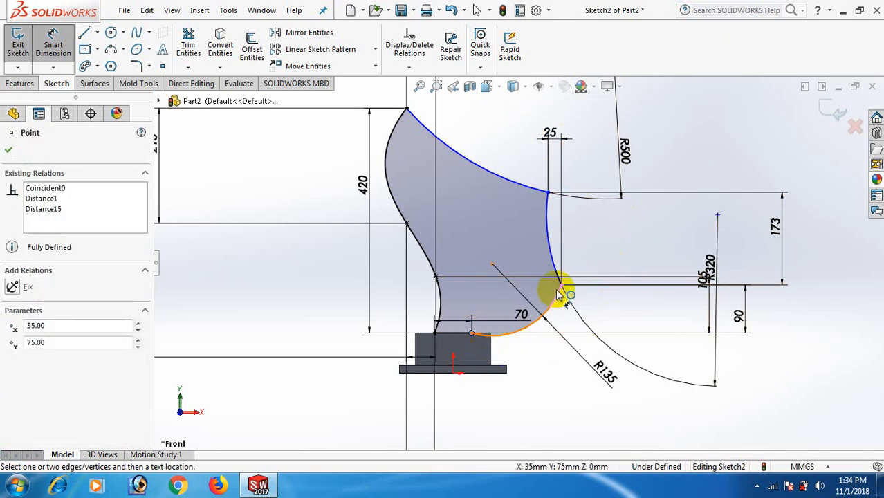
left_click(562, 287)
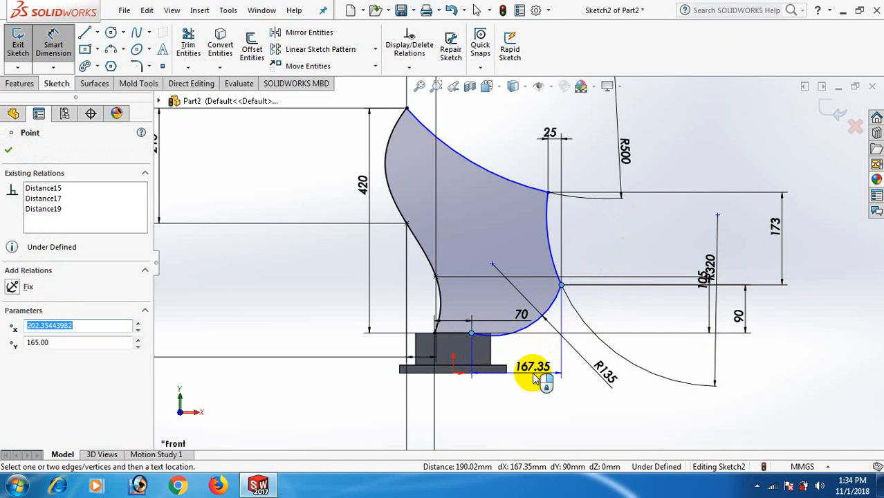
left_click(537, 370)
type("75")
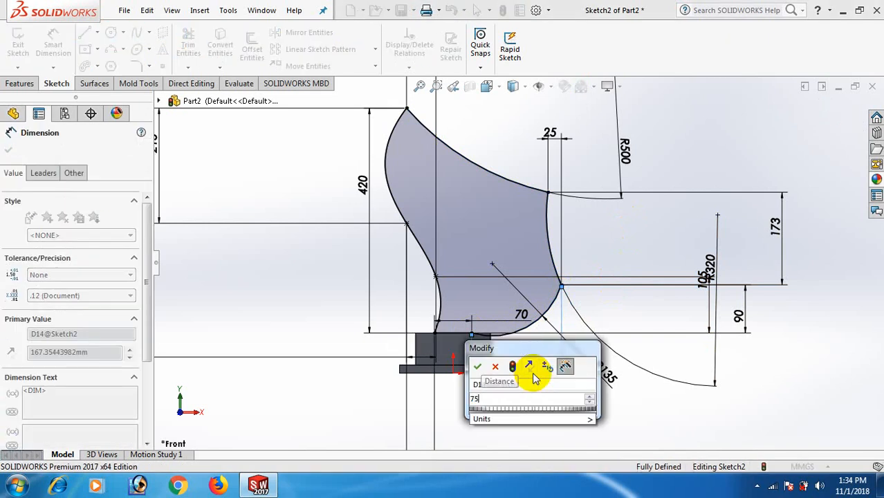
key("Return")
left_click(585, 311)
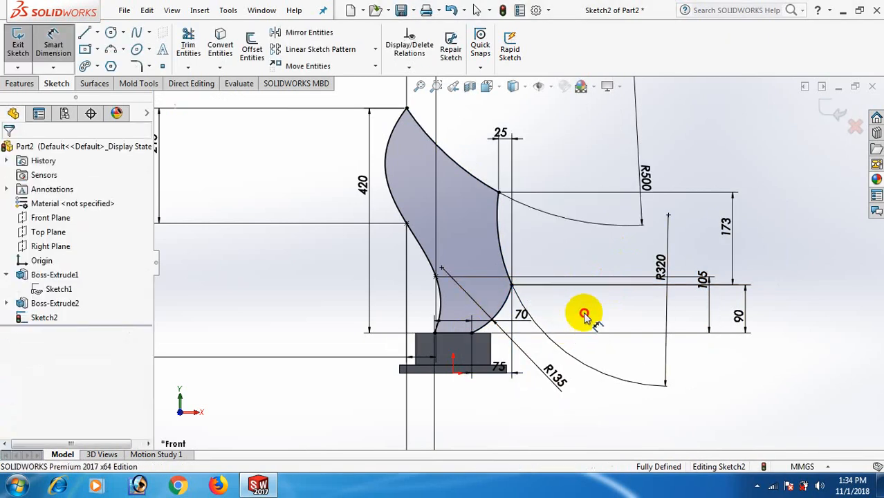
right_click(588, 317)
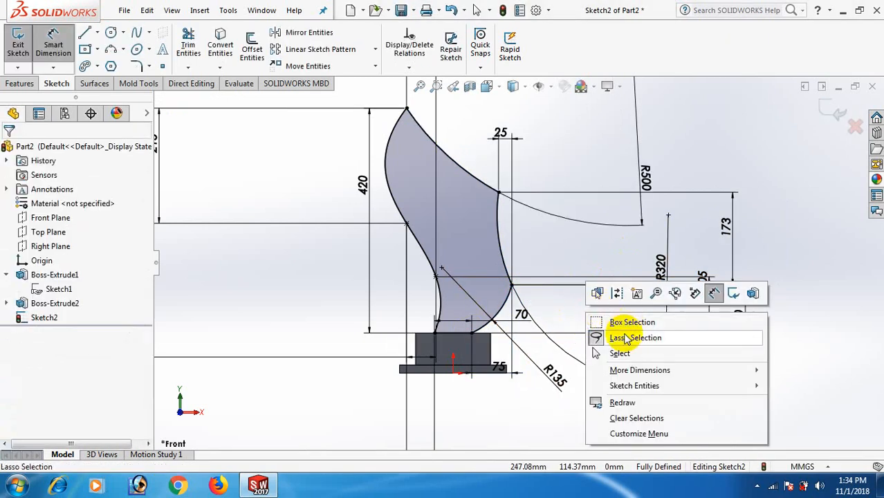
left_click(619, 354)
Try to round the profile's top tip and its two outer corners with 10 mm sketch fillets
scroll(612, 274, "up", 3)
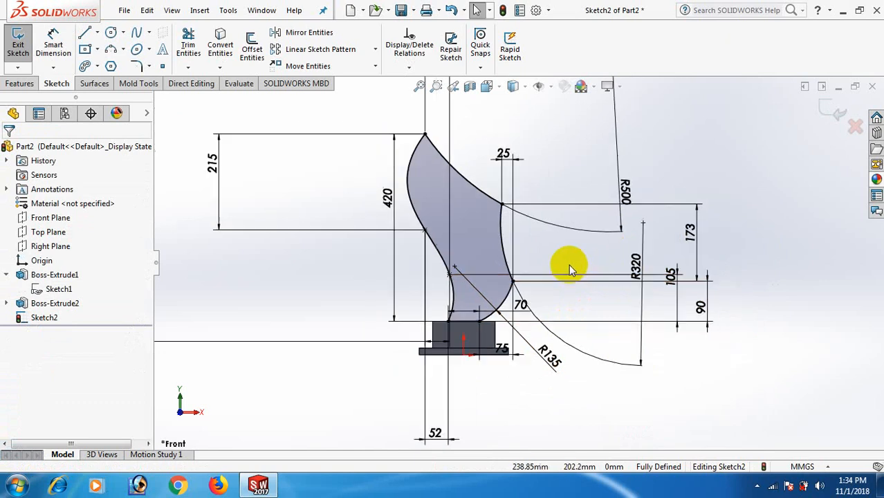
scroll(527, 246, "down", 1)
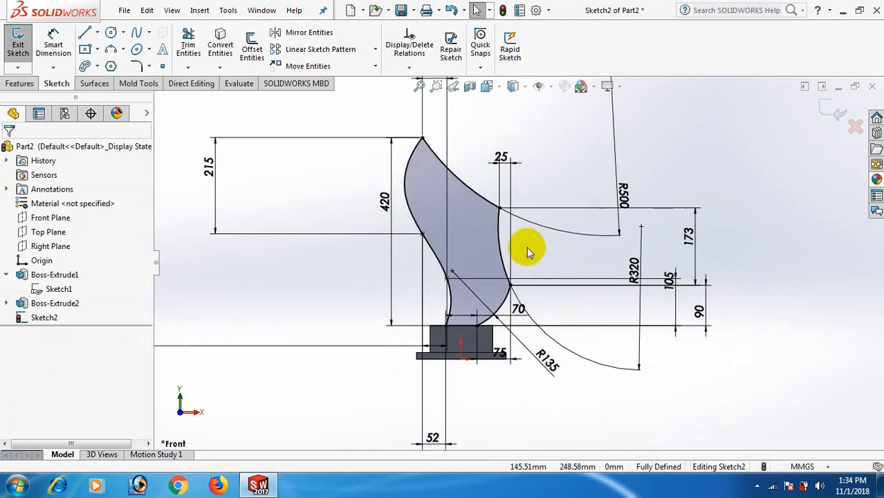
left_click(137, 66)
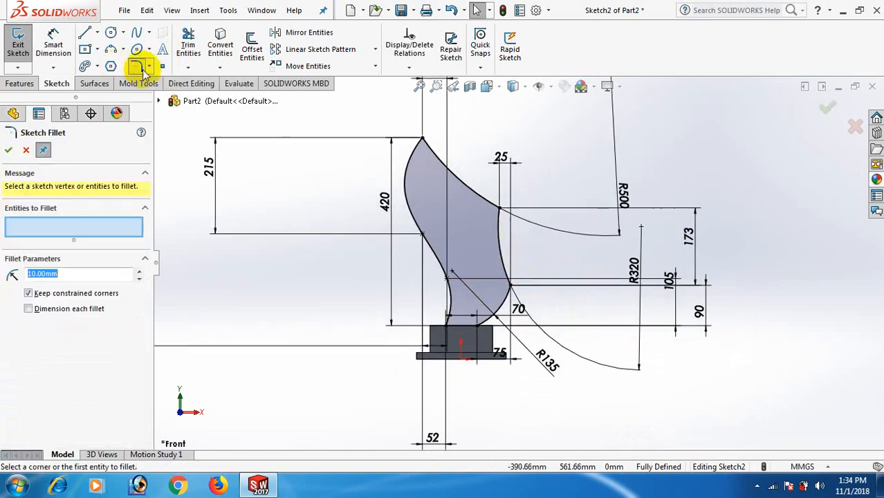
left_click(424, 139)
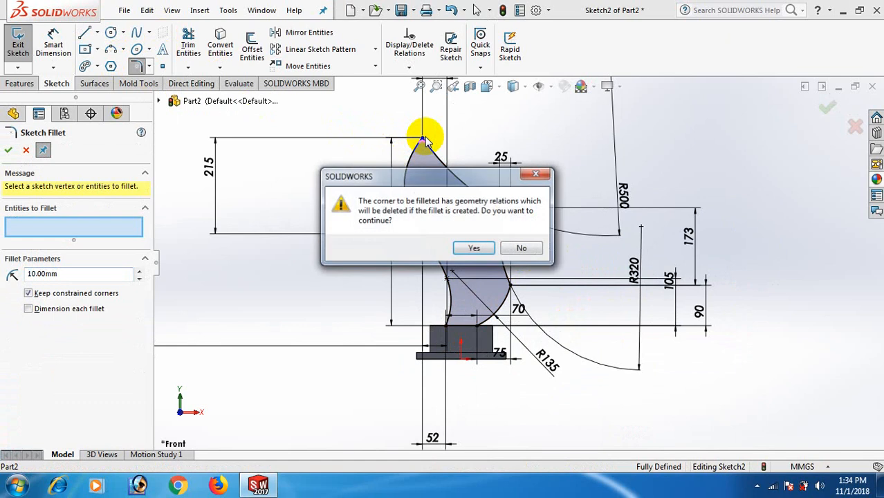
left_click(476, 250)
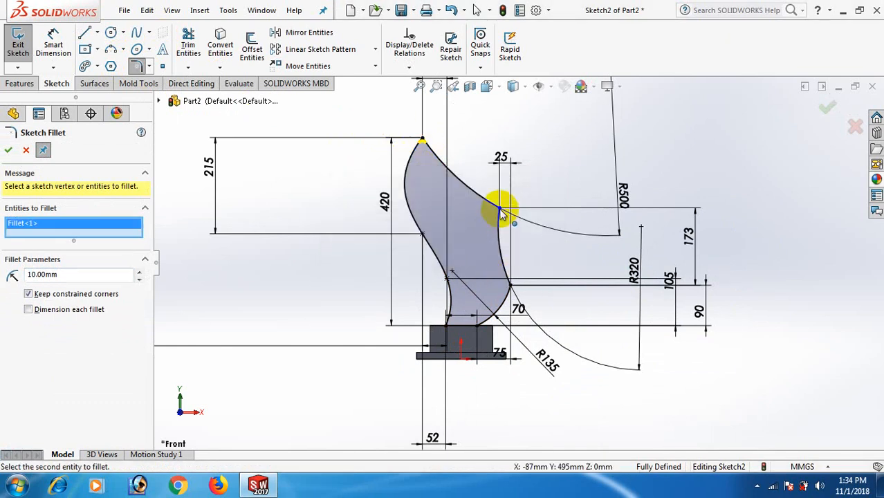
left_click(499, 208)
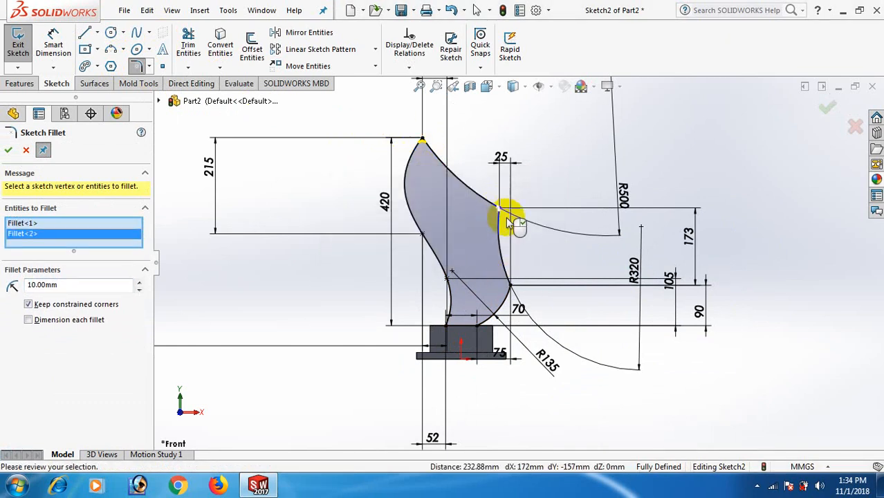
left_click(511, 285)
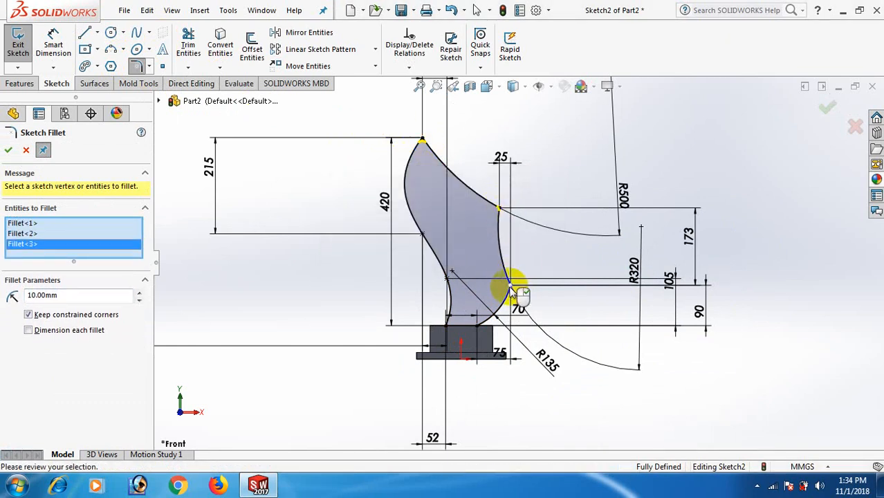
left_click(9, 153)
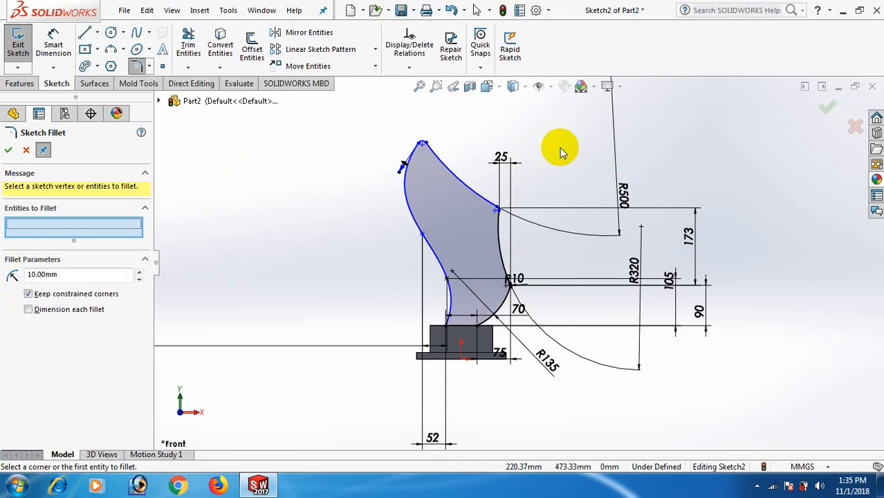
key("Escape")
left_click(762, 164)
Extrude the curved profile 10 mm with the Mid Plane end condition, working in an isometric view
scroll(763, 167, "up", 2)
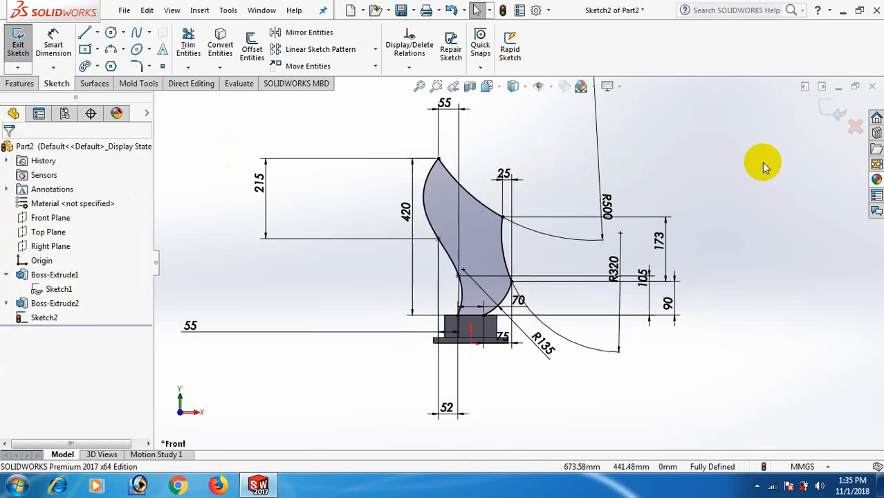
key("space")
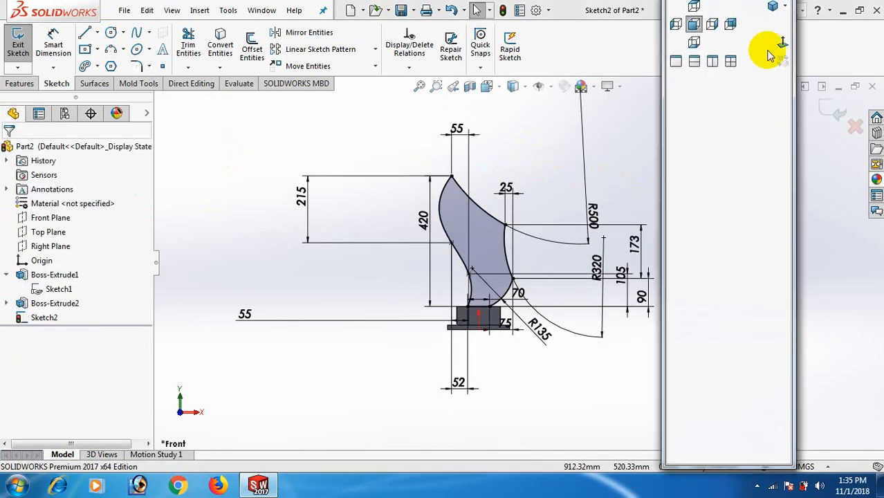
left_click(773, 7)
left_click(723, 187)
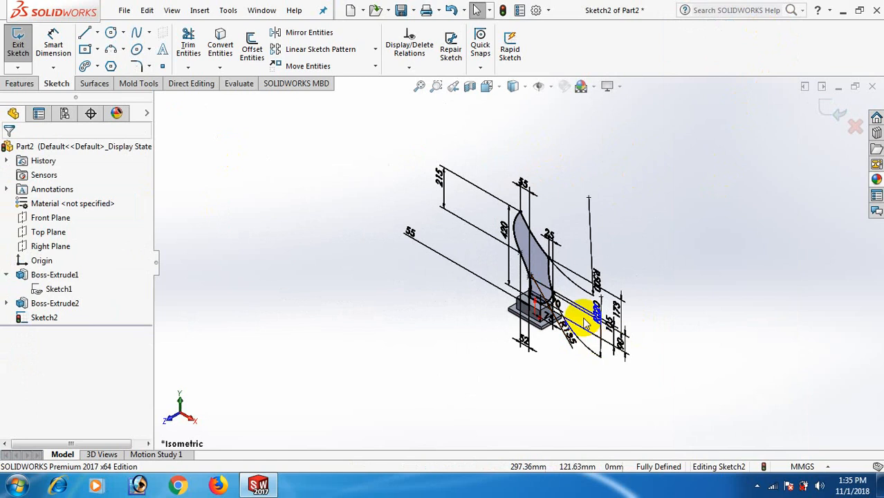
scroll(582, 318, "down", 3)
left_click(19, 83)
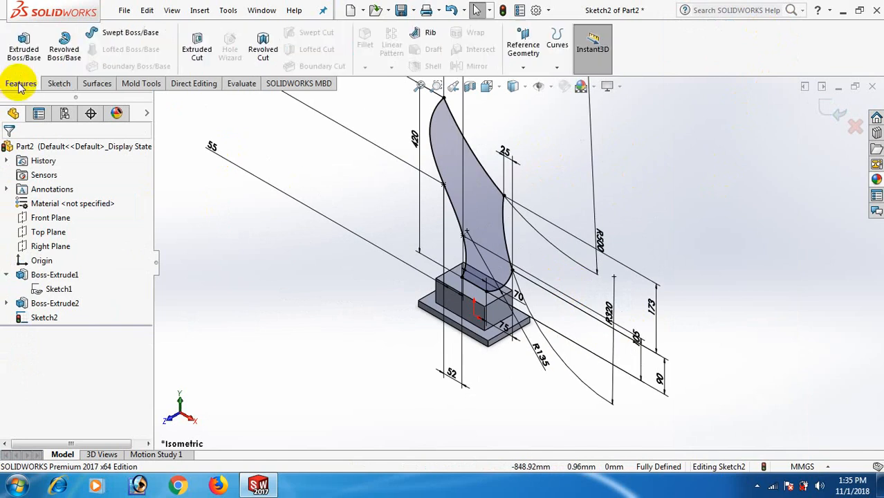
left_click(23, 56)
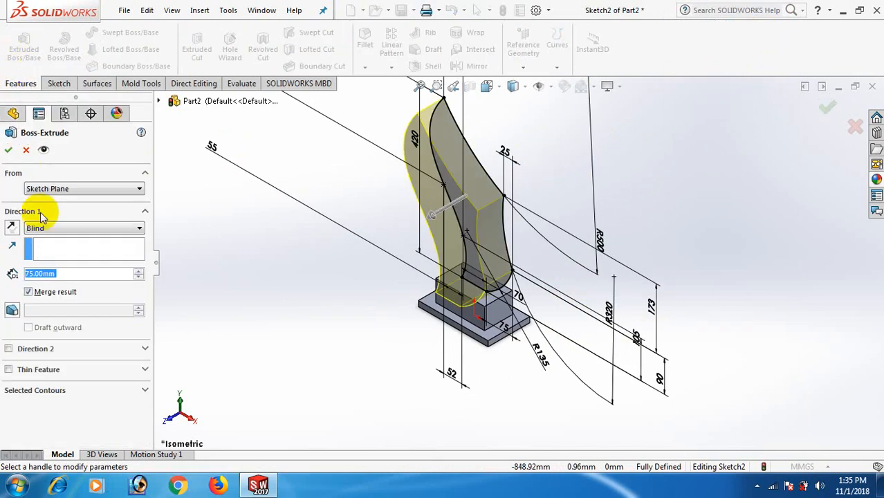
type("10")
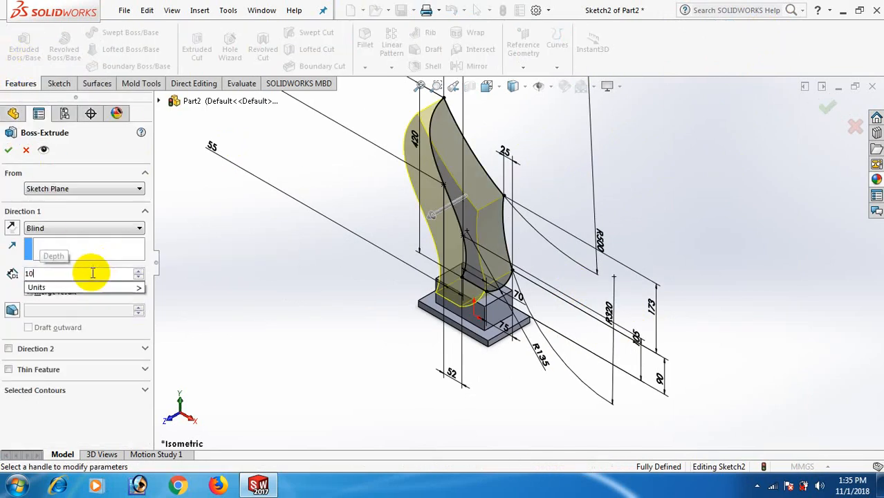
key("Return")
left_click(142, 229)
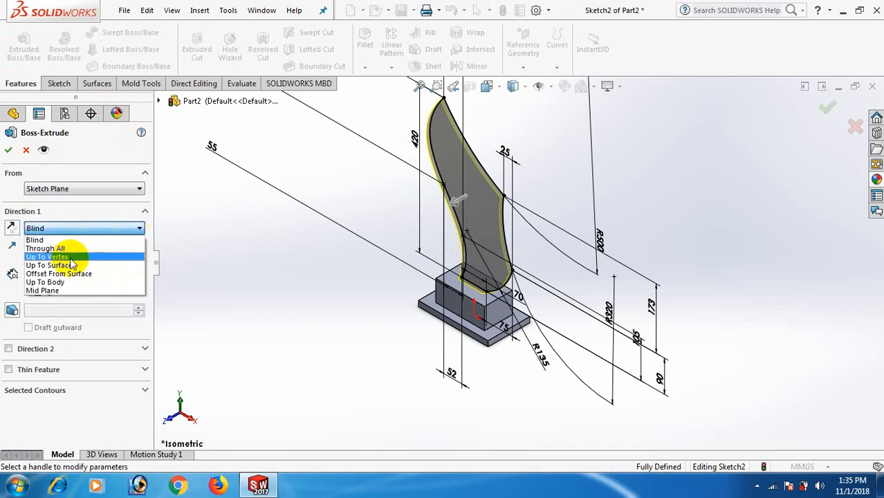
left_click(55, 288)
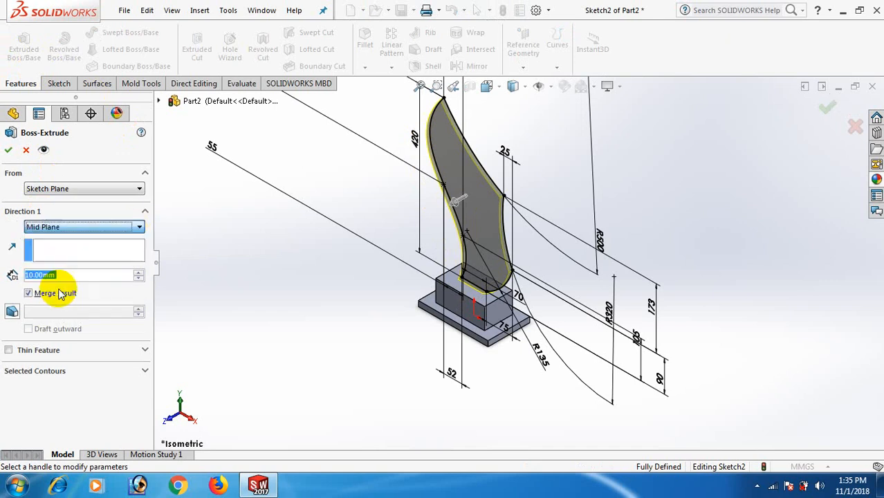
left_click(9, 149)
Fillet the curved plate's top tip edge and its two outer corner edges with a 3 mm radius
scroll(528, 192, "down", 2)
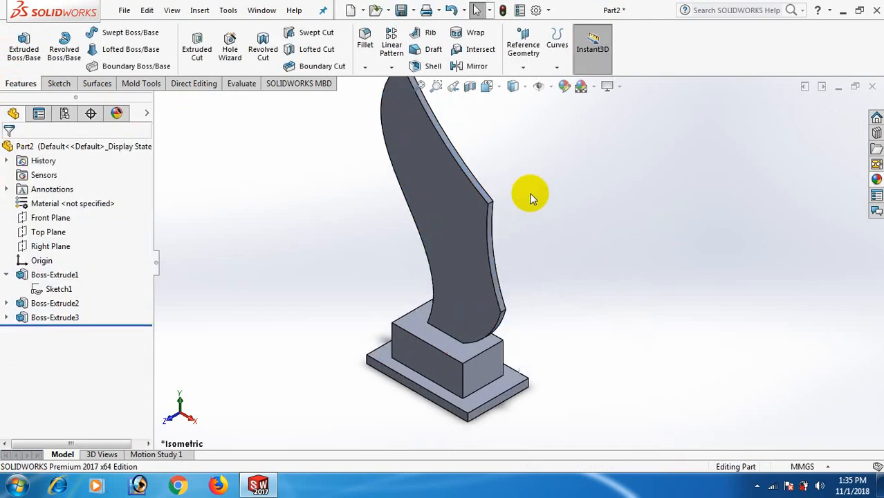
scroll(528, 191, "up", 3)
scroll(492, 176, "down", 3)
scroll(492, 172, "down", 2)
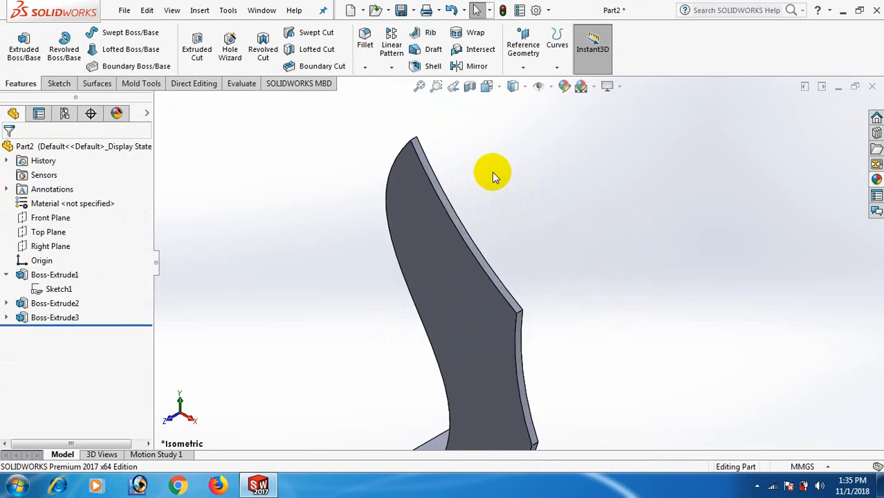
left_click(363, 39)
scroll(453, 158, "down", 3)
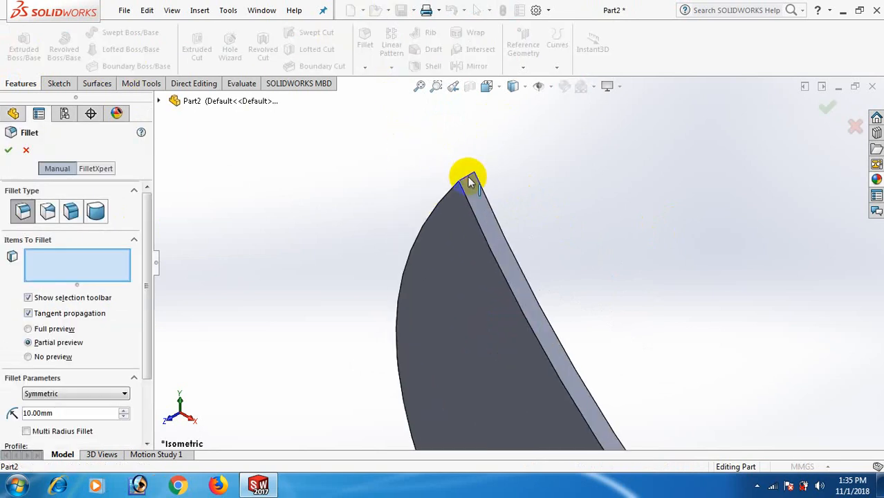
left_click(471, 181)
scroll(488, 186, "up", 4)
scroll(561, 283, "down", 6)
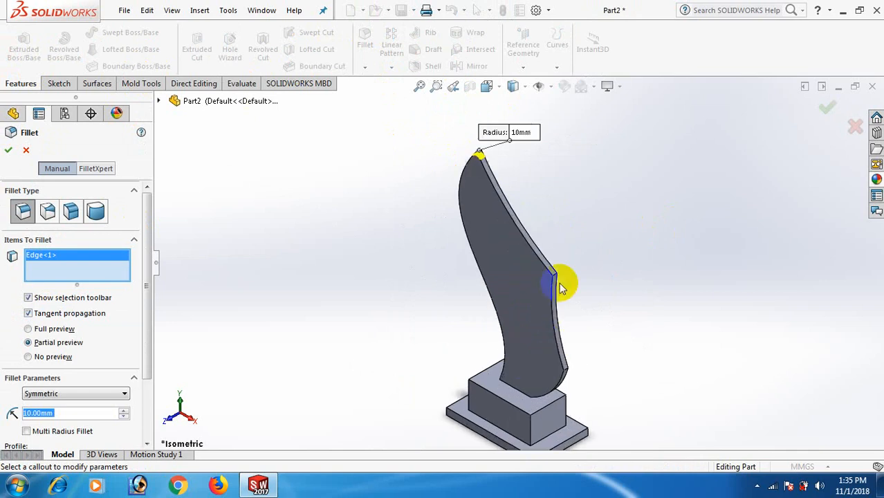
left_click(537, 258)
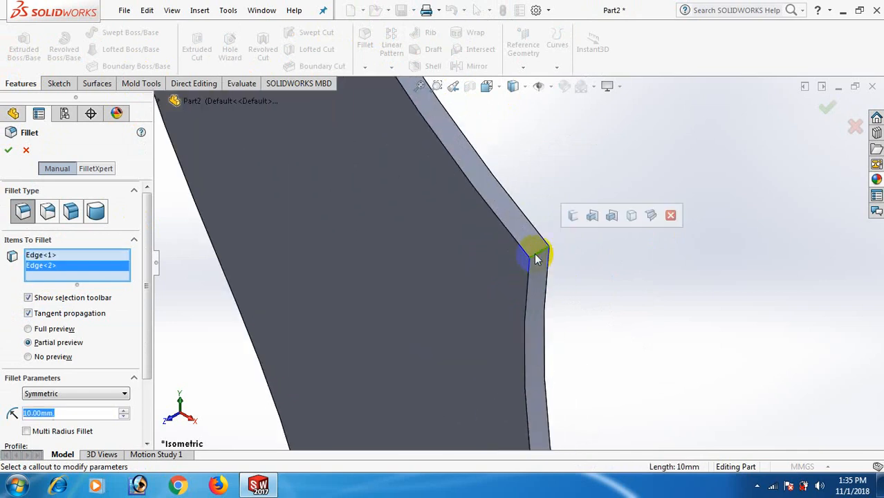
scroll(537, 259, "up", 6)
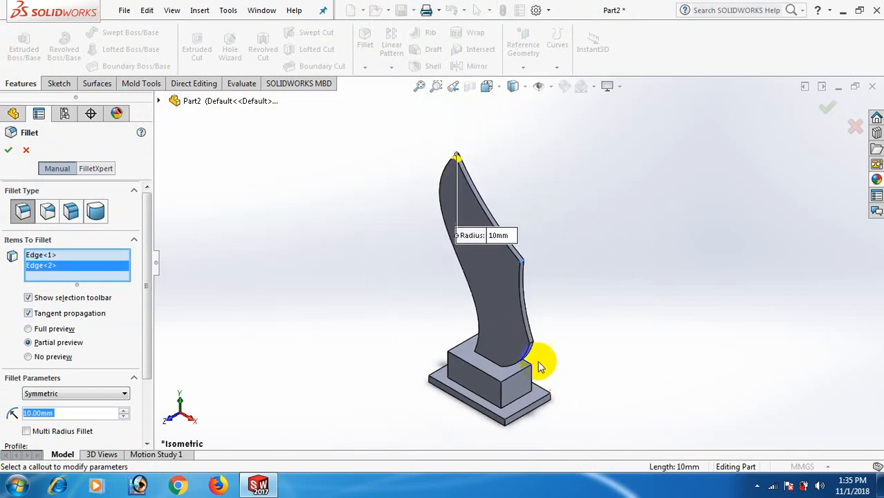
scroll(536, 346, "down", 3)
scroll(519, 294, "down", 2)
left_click(512, 277)
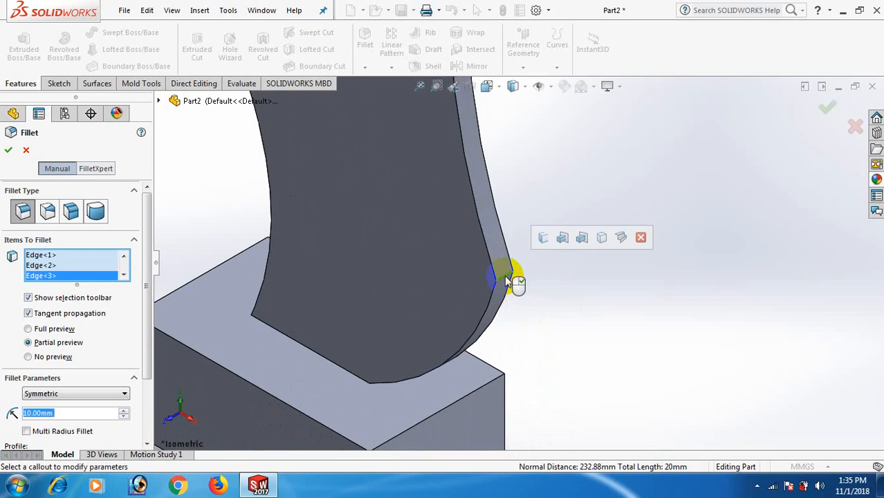
scroll(514, 279, "up", 2)
scroll(519, 267, "up", 4)
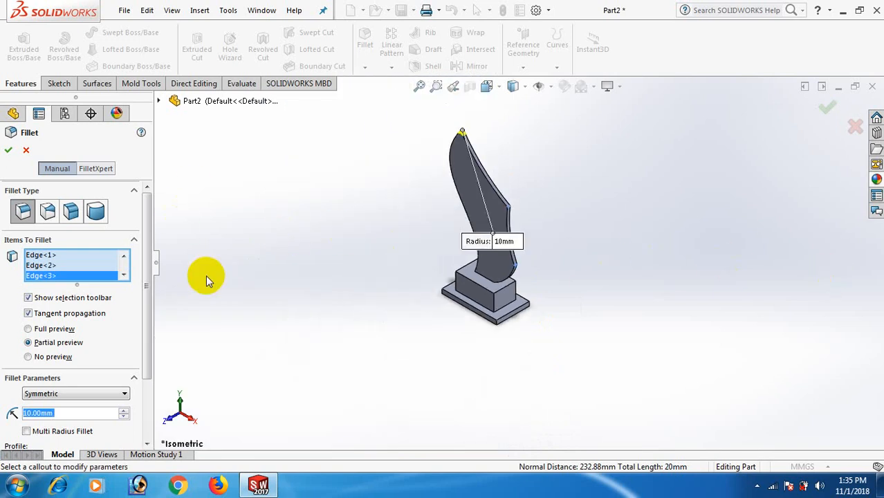
type("5")
key("Return")
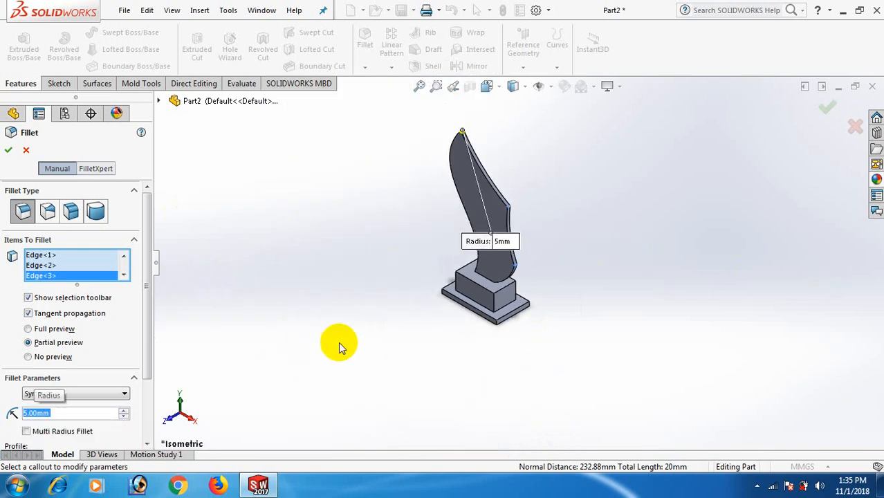
type("3")
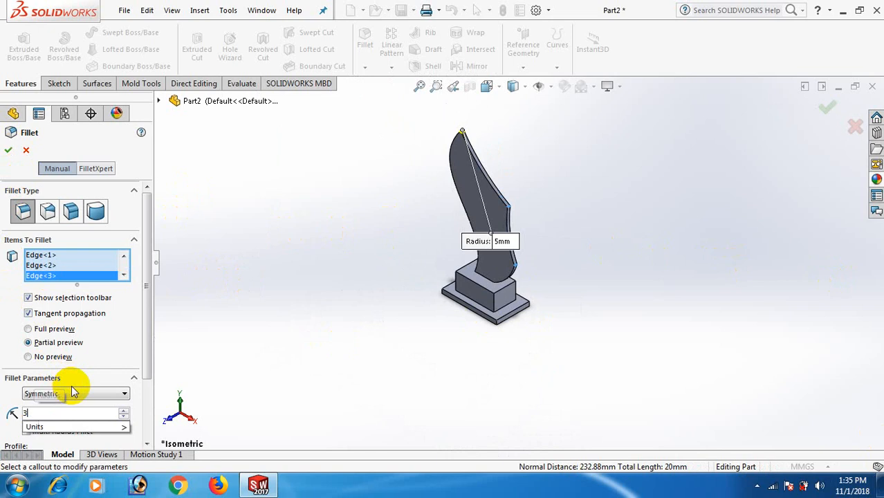
key("Return")
left_click(8, 150)
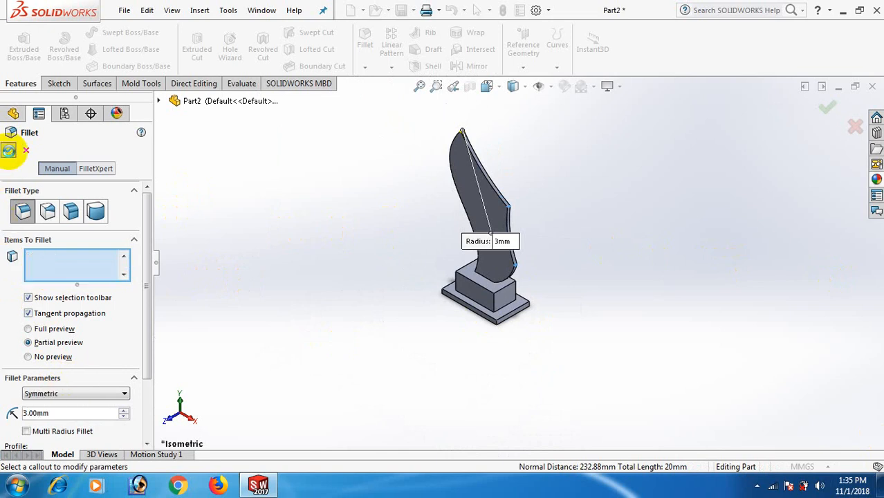
Set the display style to shaded without edges and show the whole model in an isometric view
scroll(483, 149, "down", 5)
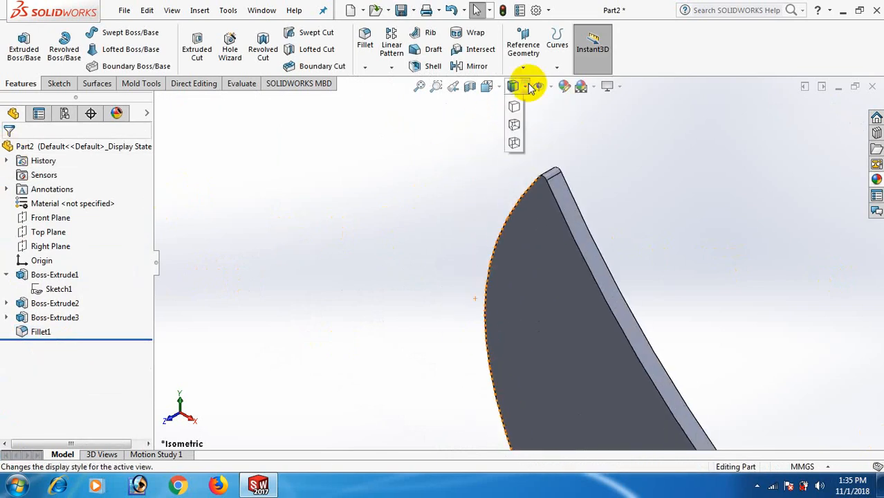
left_click(514, 123)
scroll(568, 194, "up", 8)
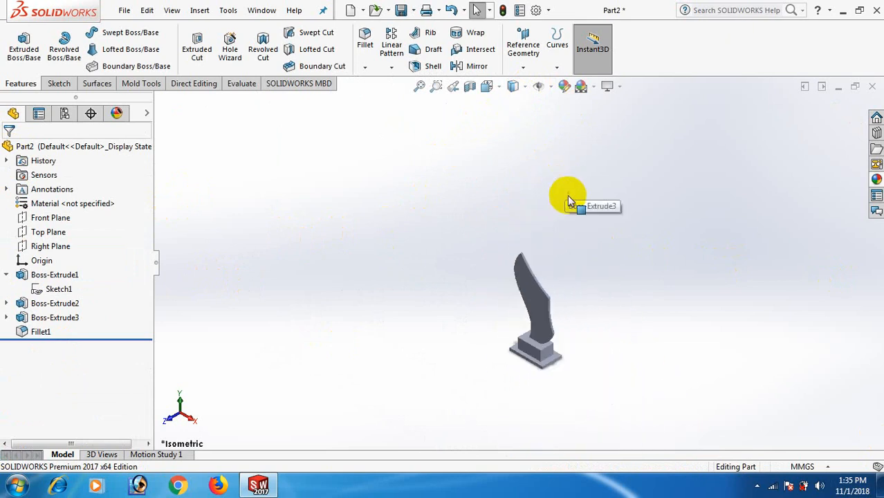
scroll(543, 353, "down", 2)
left_click(513, 86)
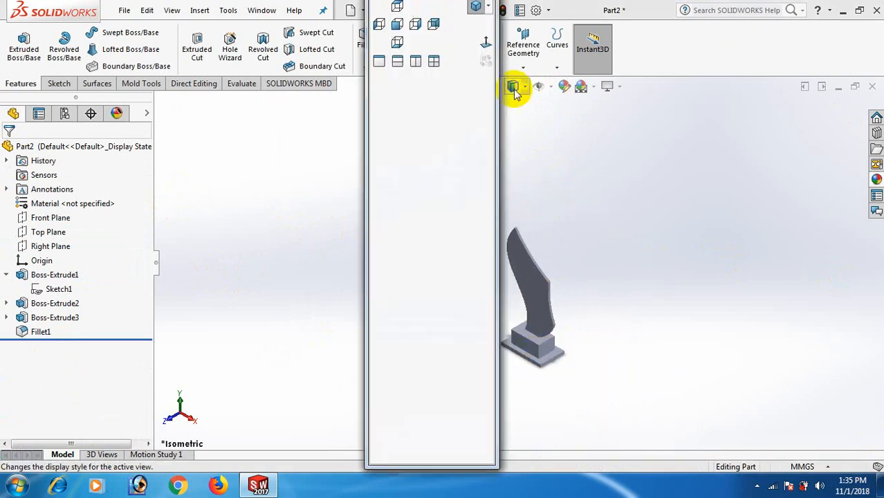
left_click(478, 10)
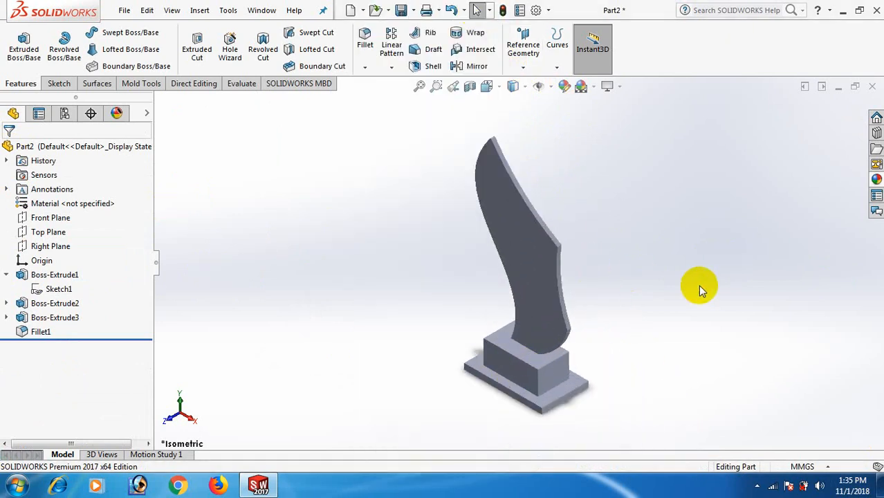
middle_click_drag(698, 284, 738, 271)
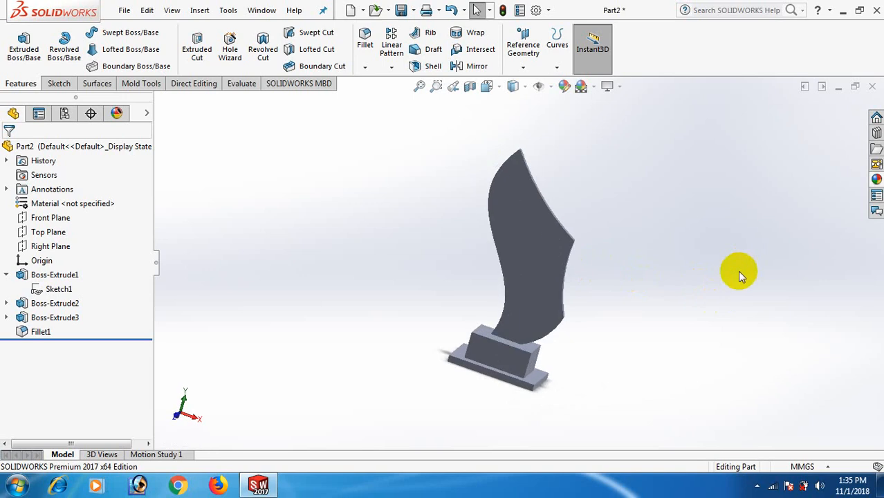
key("space")
left_click(789, 7)
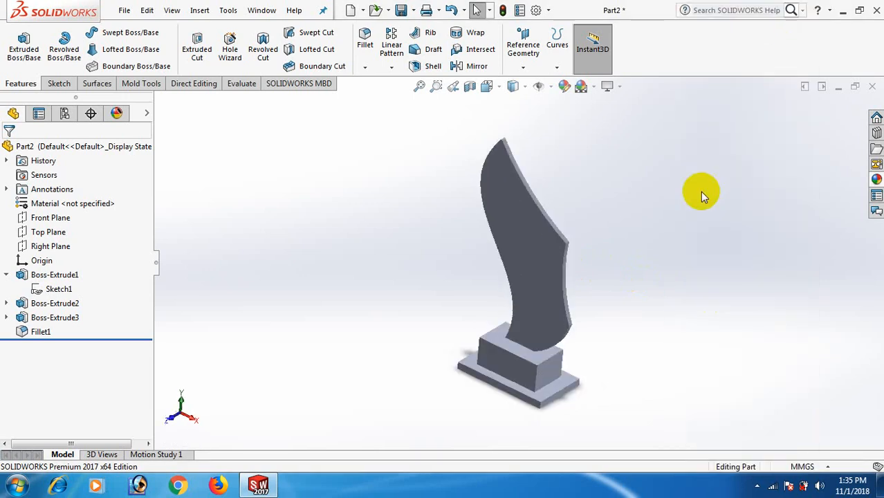
Start a sketch on the curved plate's large front face and orient the view normal to it
left_click(526, 260)
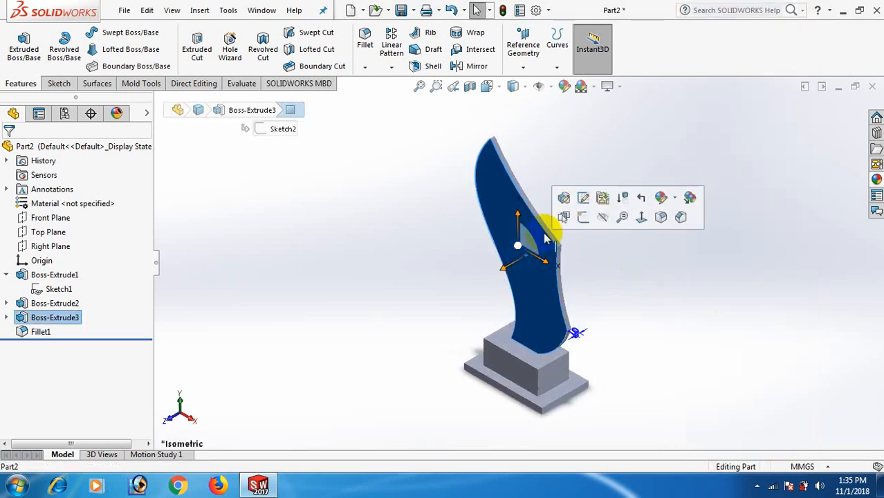
left_click(582, 217)
left_click(490, 86)
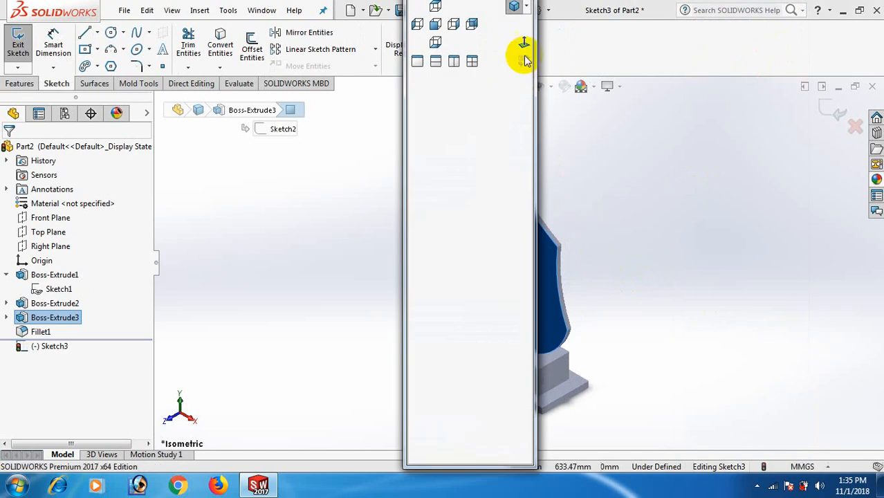
left_click(524, 42)
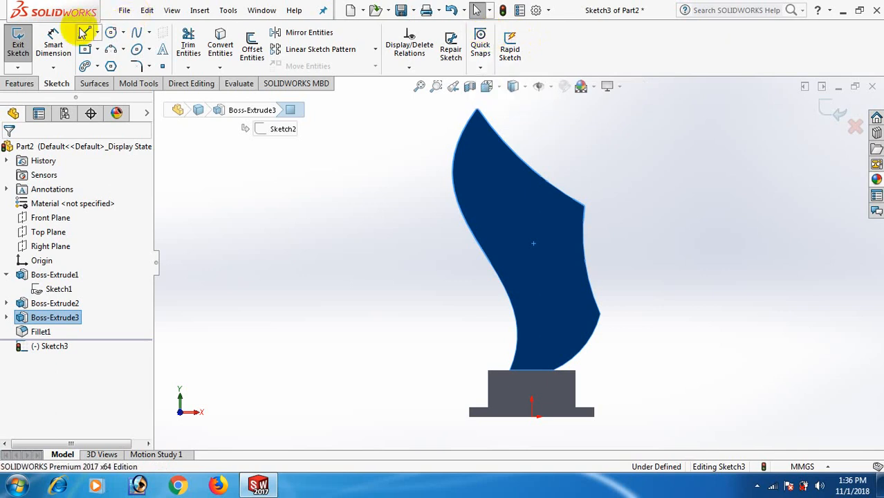
Draw an S-shaped spline from the plate's top tip through two interior points, ending just above the raised block
left_click(136, 34)
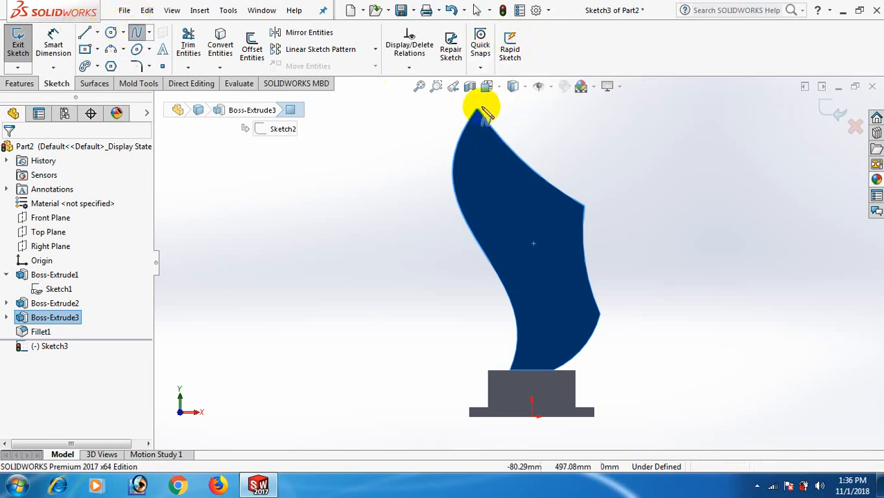
left_click(477, 112)
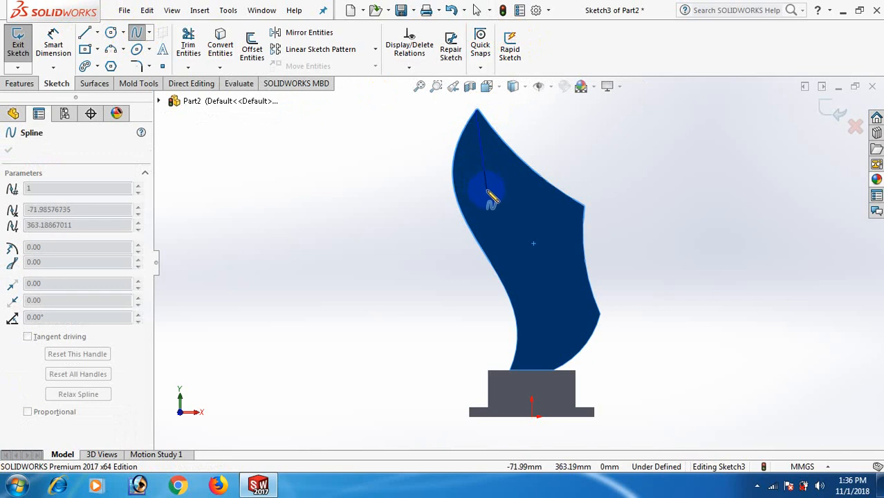
left_click(489, 191)
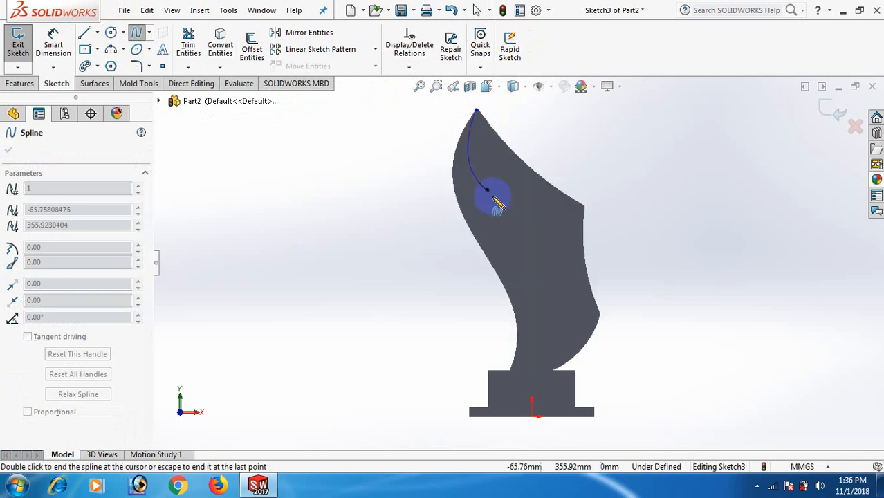
left_click(558, 286)
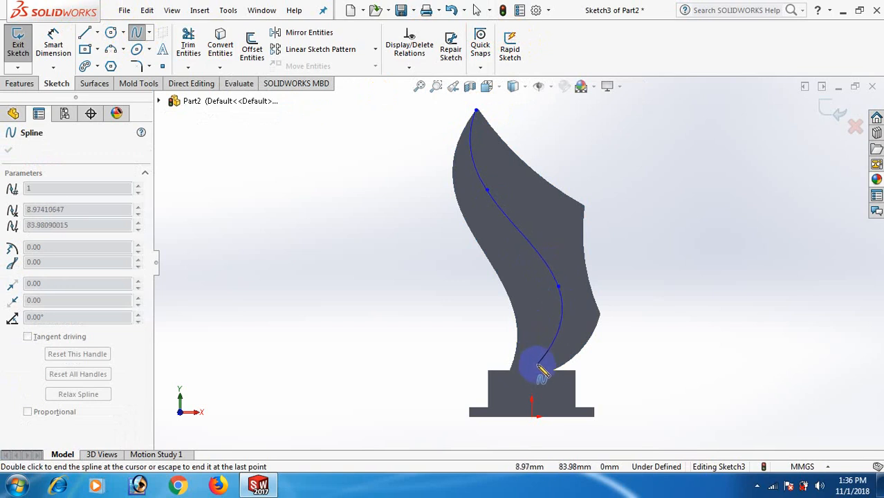
right_click(540, 365)
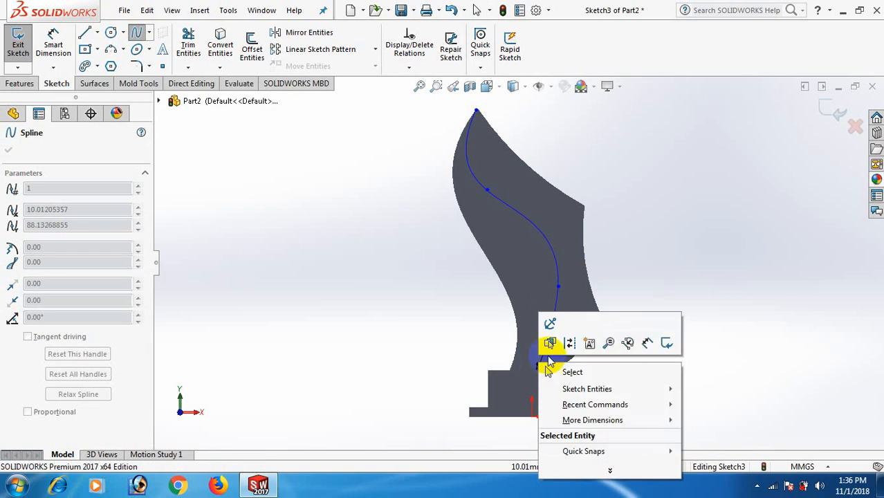
left_click(569, 374)
scroll(593, 231, "up", 3)
scroll(513, 221, "down", 3)
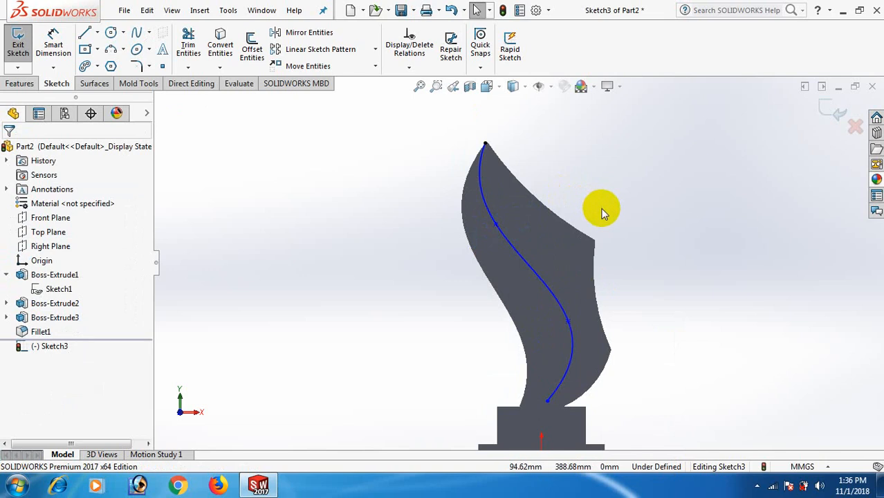
Dimension the horizontal distance from the spline's upper interior point to the plate's upper outer corner as 154 mm, placed above the plate
right_click_drag(622, 210, 630, 109)
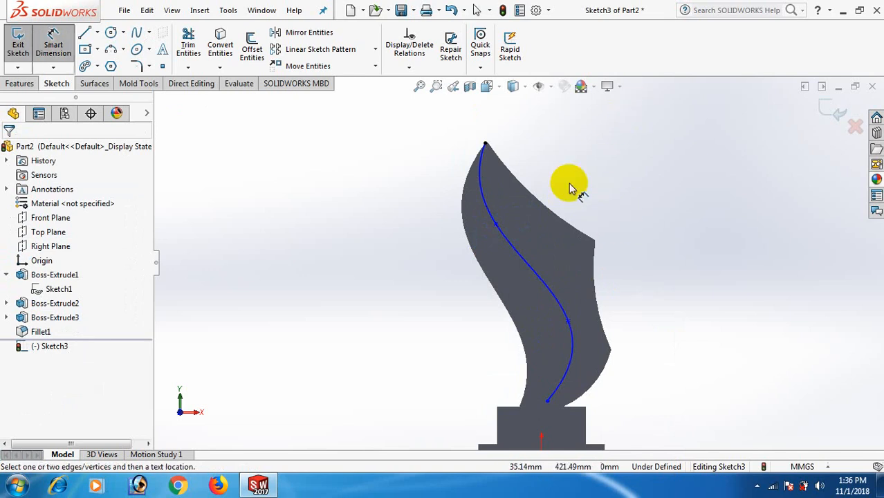
left_click(496, 225)
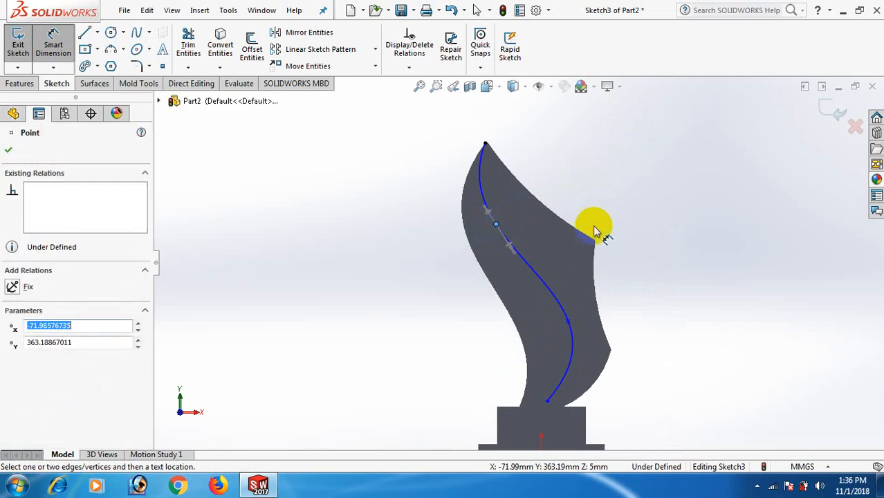
left_click(596, 240)
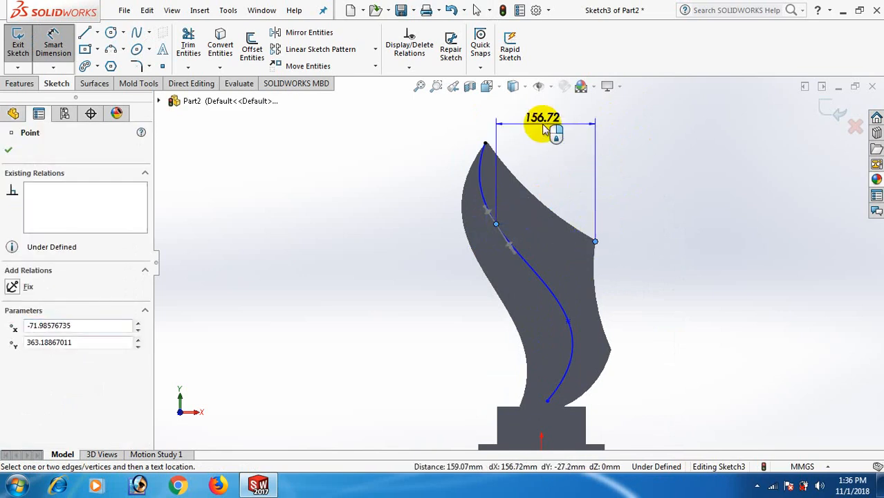
left_click(545, 130)
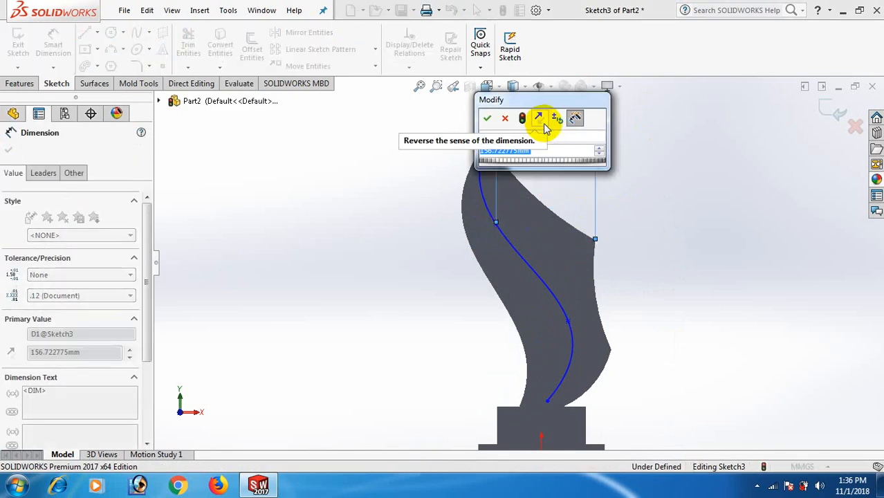
type("154")
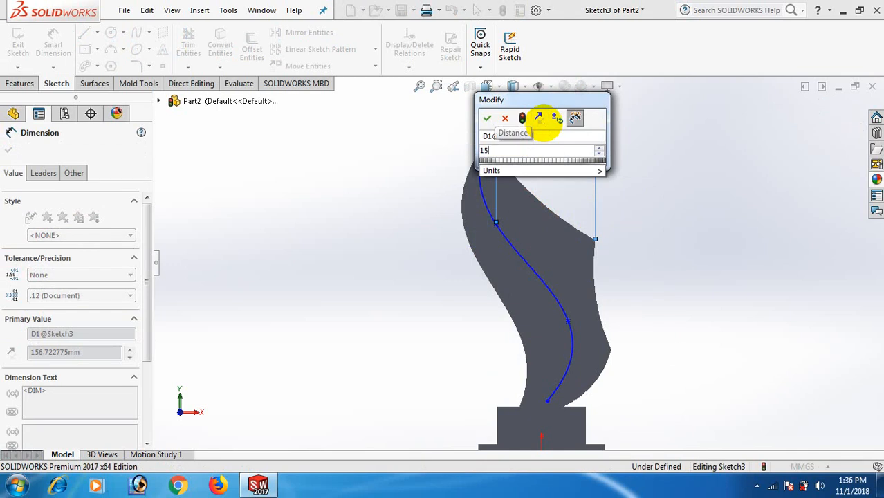
key("Return")
left_click(691, 179)
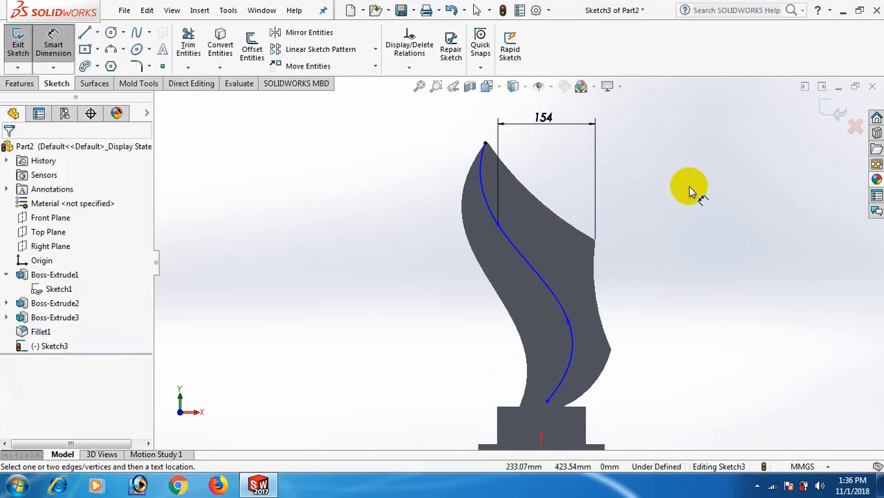
Dimension the horizontal distance from the spline's lower interior point to the plate's lower outer corner as 82 mm
left_click(562, 308)
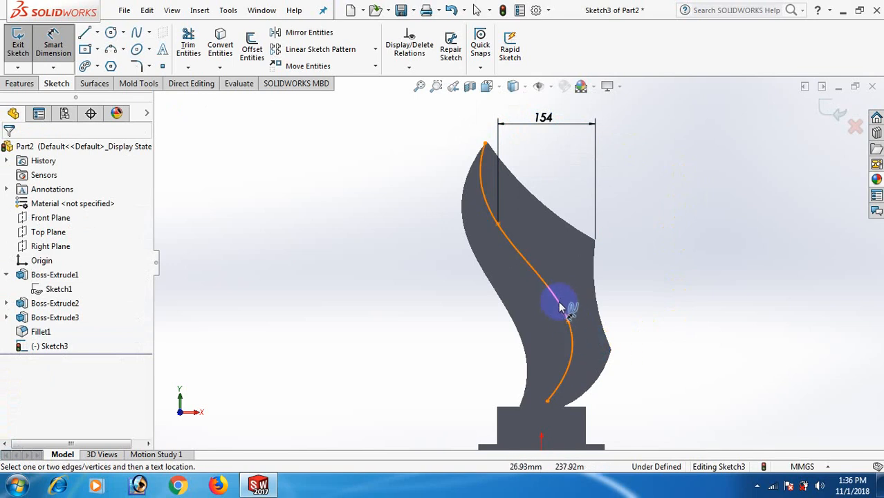
left_click(567, 323)
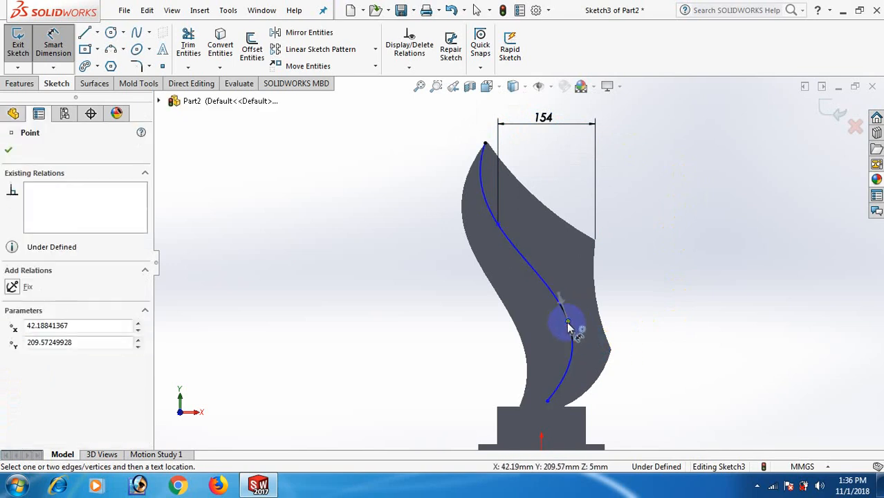
left_click(611, 352)
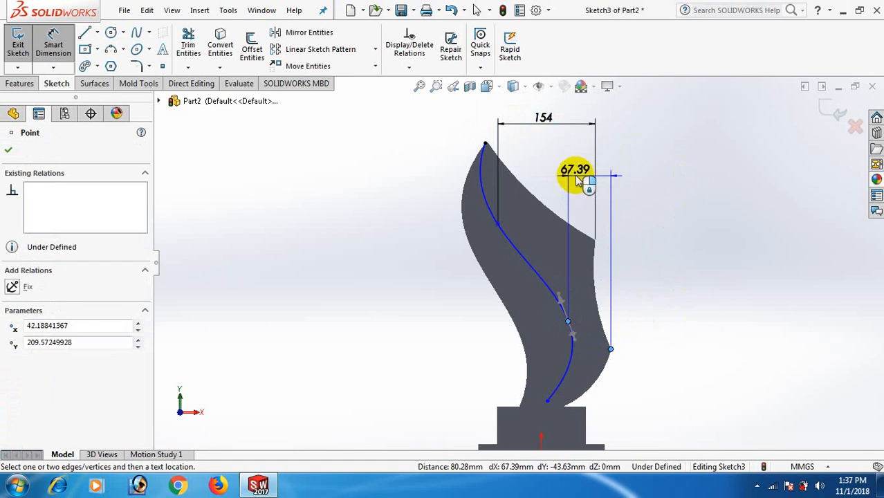
left_click(578, 178)
type("8")
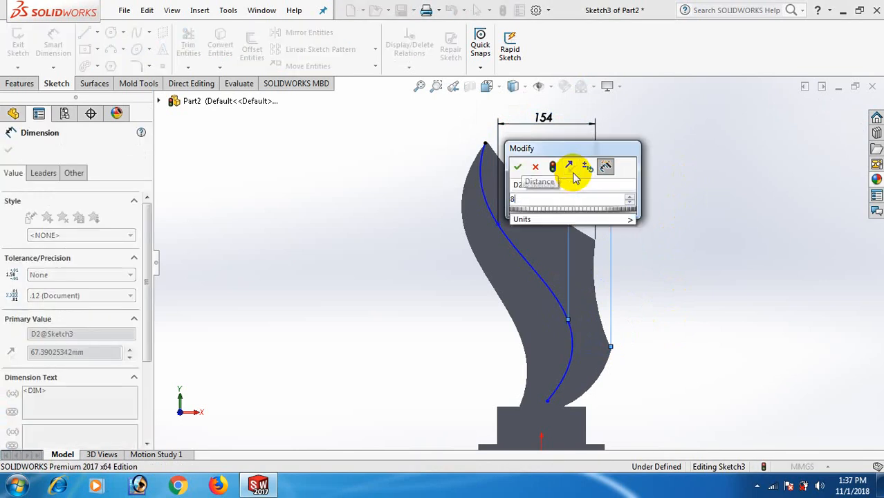
type("2")
key("Return")
left_click(726, 242)
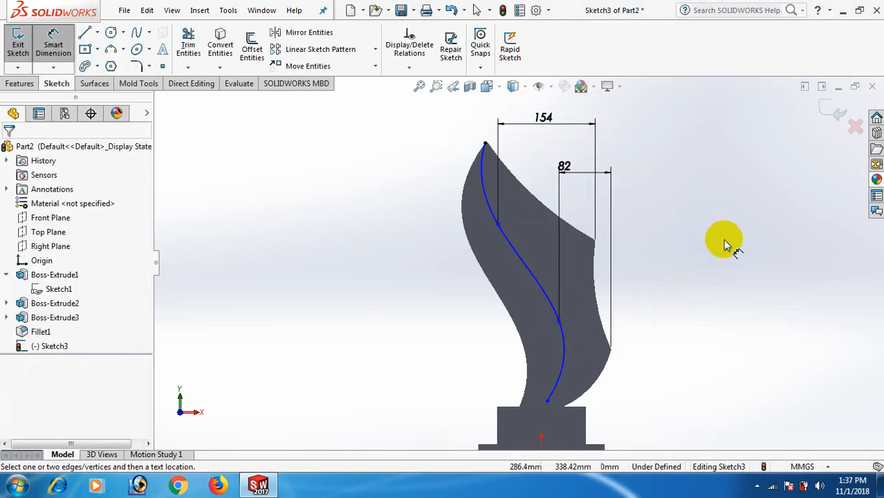
Dimension the horizontal distance from the spline's bottom end to the raised block's upper-left corner as 62 mm
scroll(719, 247, "up", 2)
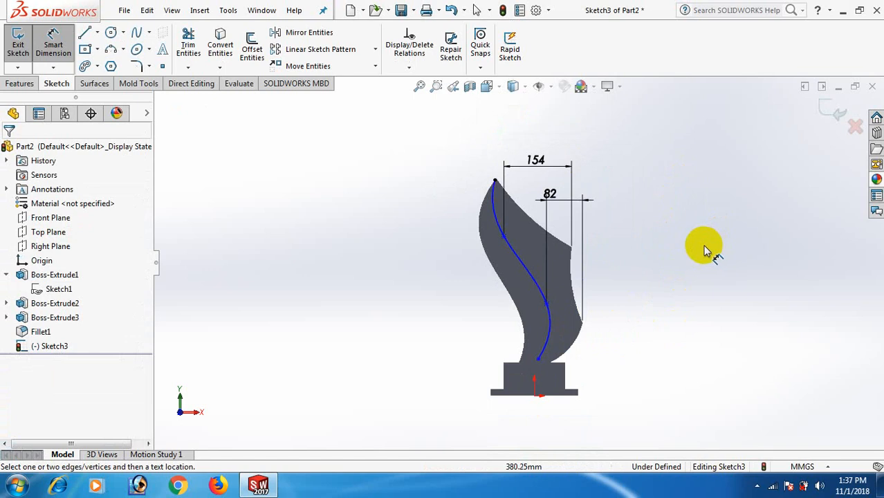
right_click(694, 252)
left_click(672, 267)
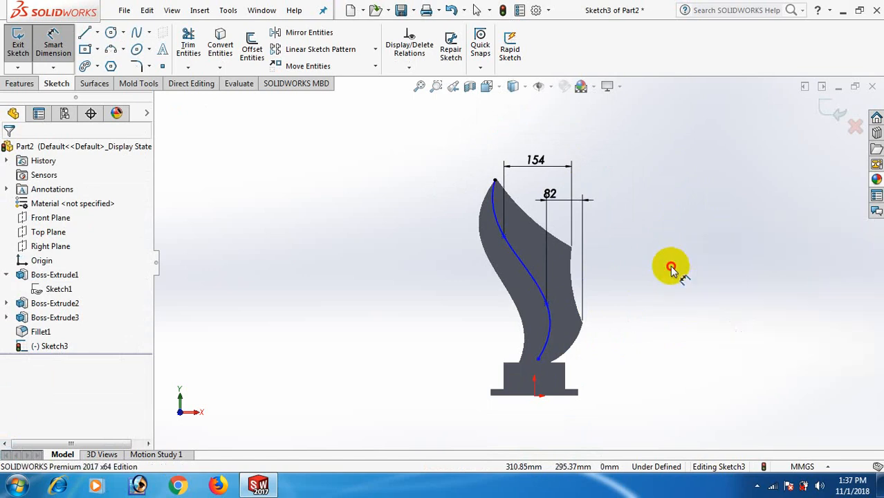
left_click(539, 360)
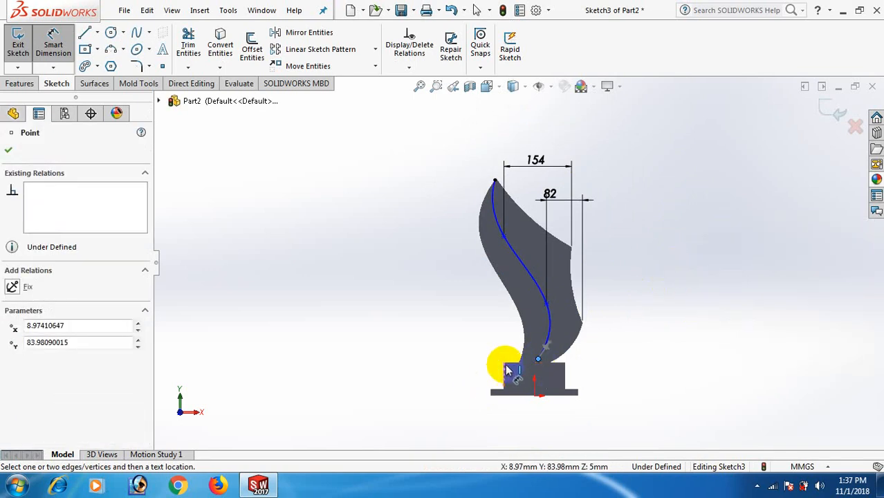
left_click(504, 363)
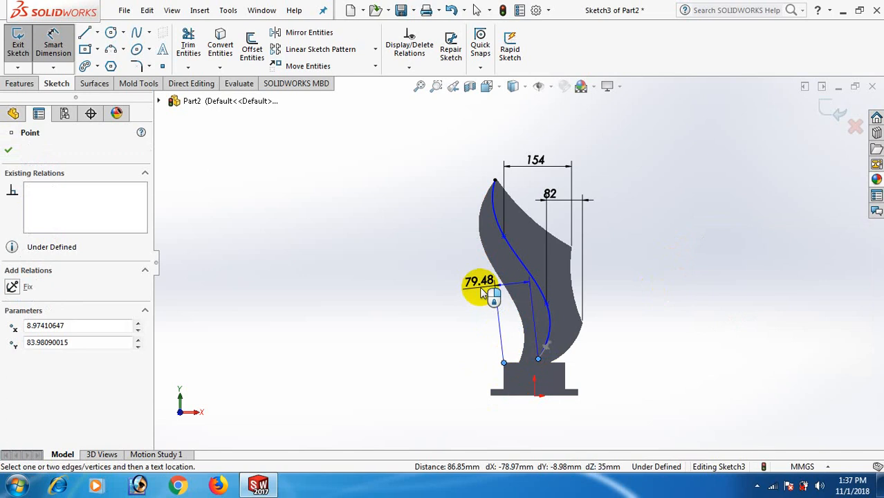
left_click(510, 290)
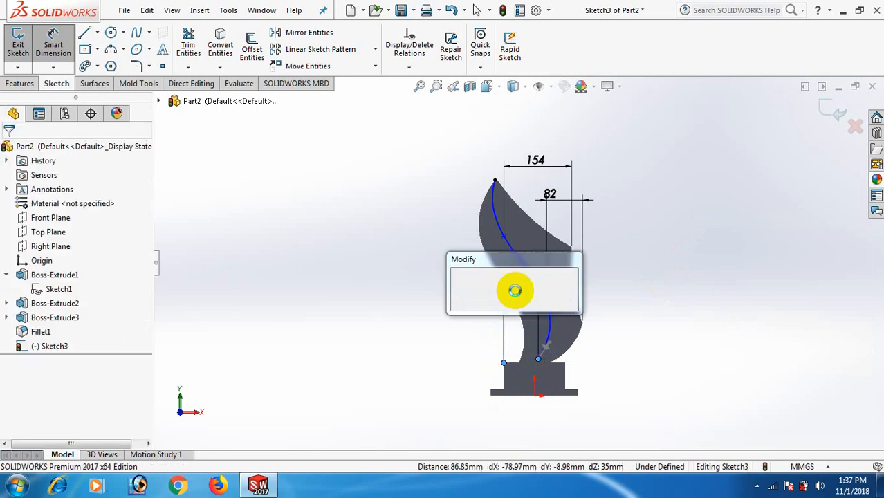
type("62")
key("Return")
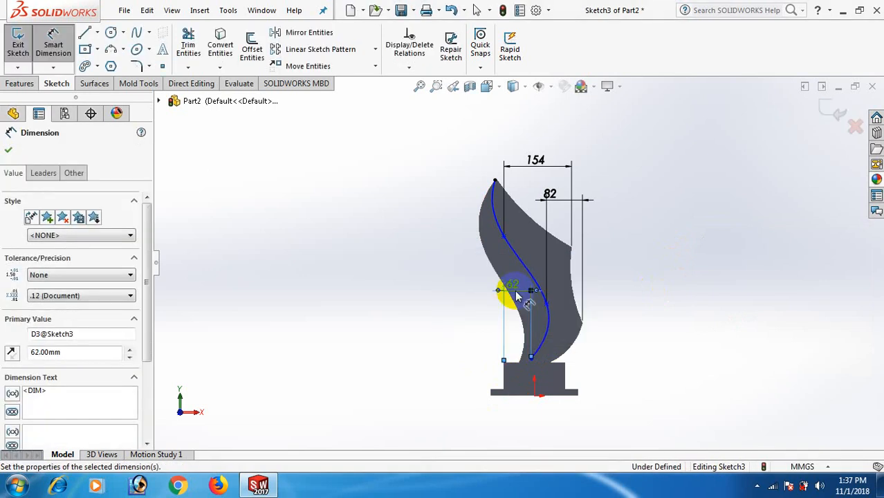
right_click(656, 253)
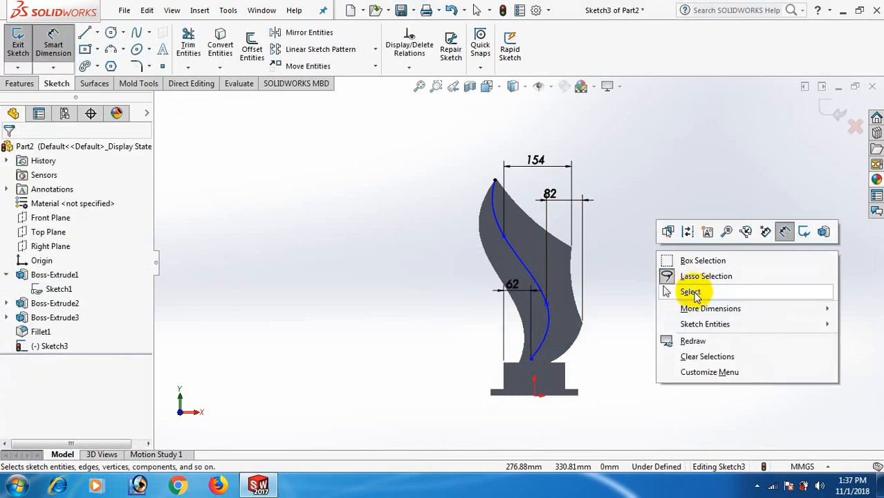
left_click(691, 292)
scroll(607, 274, "down", 1)
right_click_drag(666, 313, 653, 192)
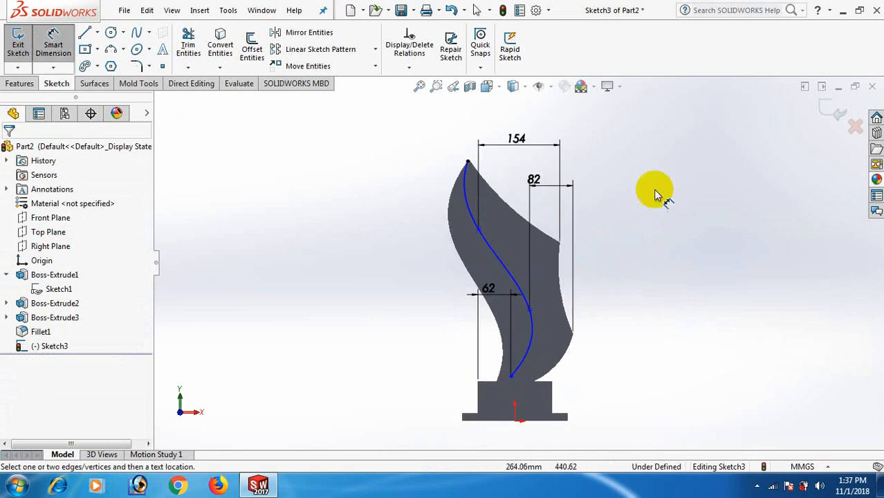
left_click(512, 379)
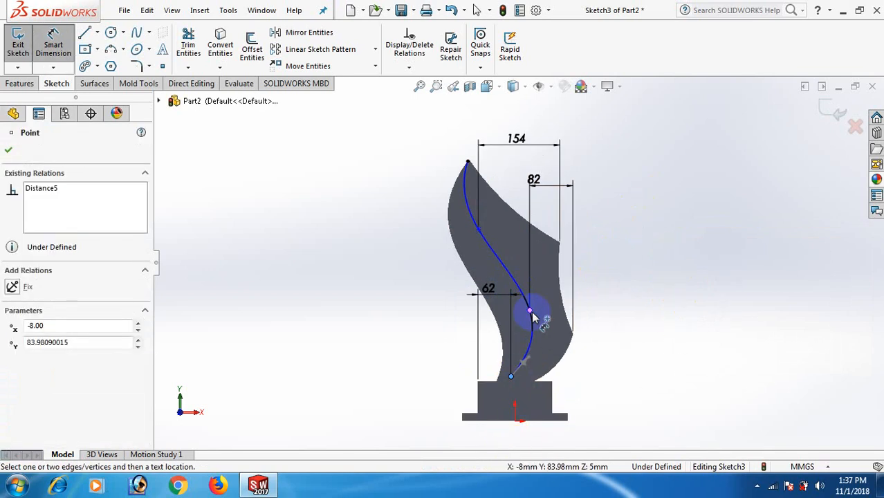
left_click(530, 310)
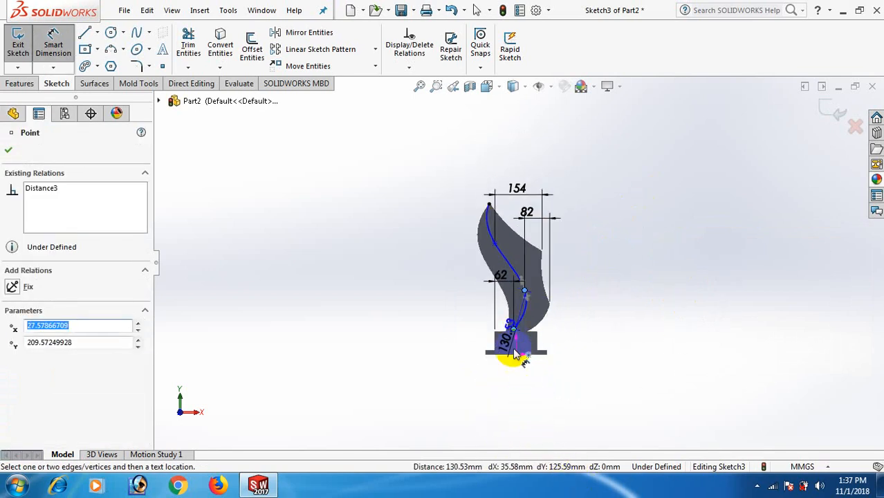
left_click(523, 388)
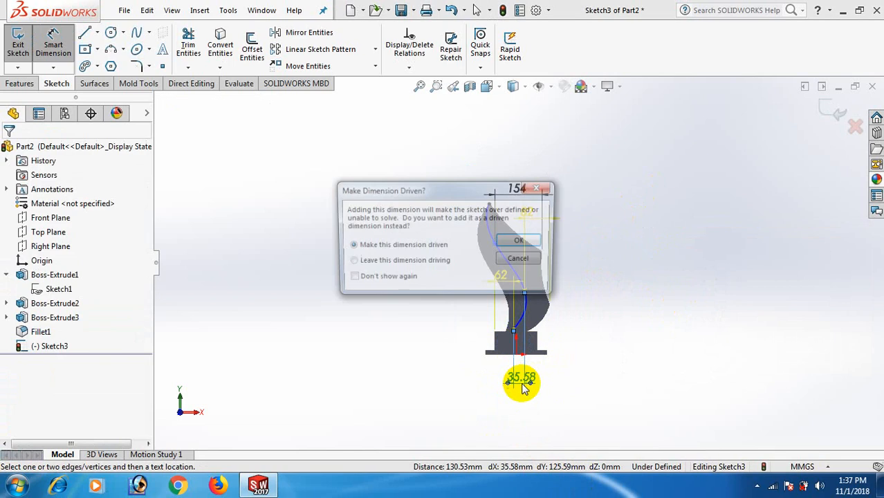
left_click(523, 260)
key("Escape")
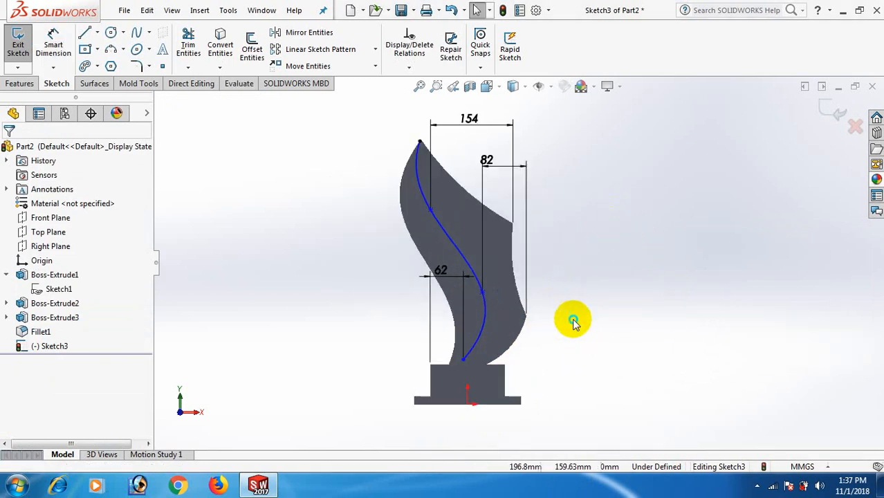
Dimension the vertical distance between the spline's lower interior point and its bottom end, keeping the proposed value
right_click_drag(573, 321, 585, 203)
left_click(483, 293)
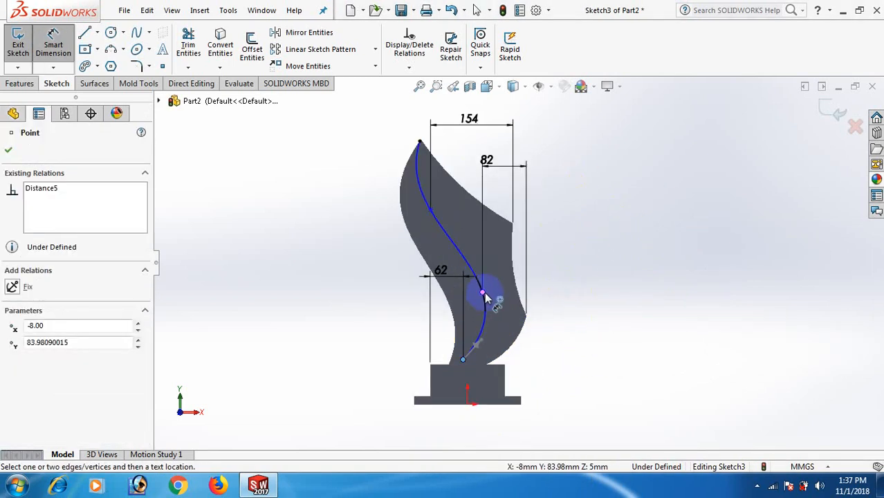
left_click(463, 359)
left_click(598, 315)
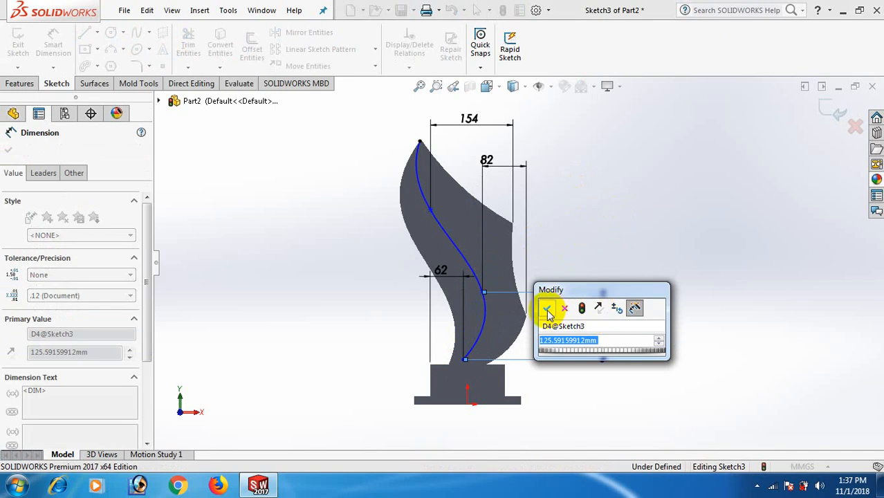
left_click(547, 311)
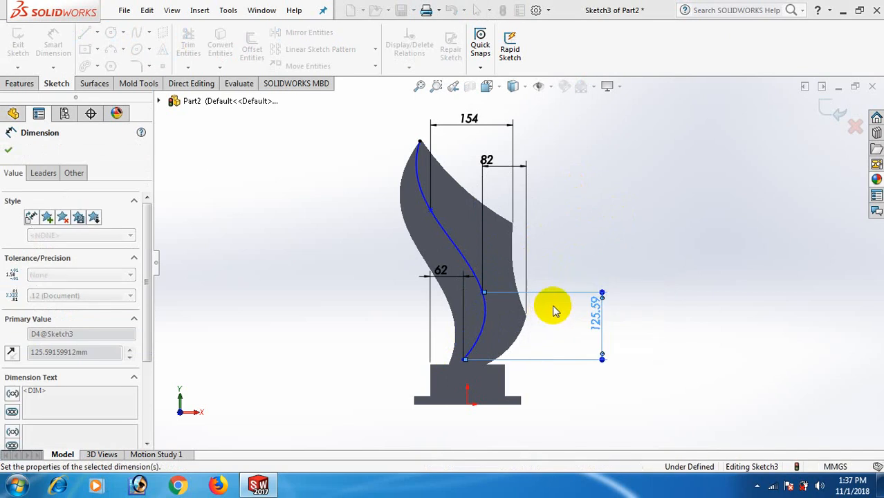
Dimension the vertical distance between the spline's two interior points, keeping the proposed value
left_click(429, 210)
left_click(482, 291)
left_click(659, 248)
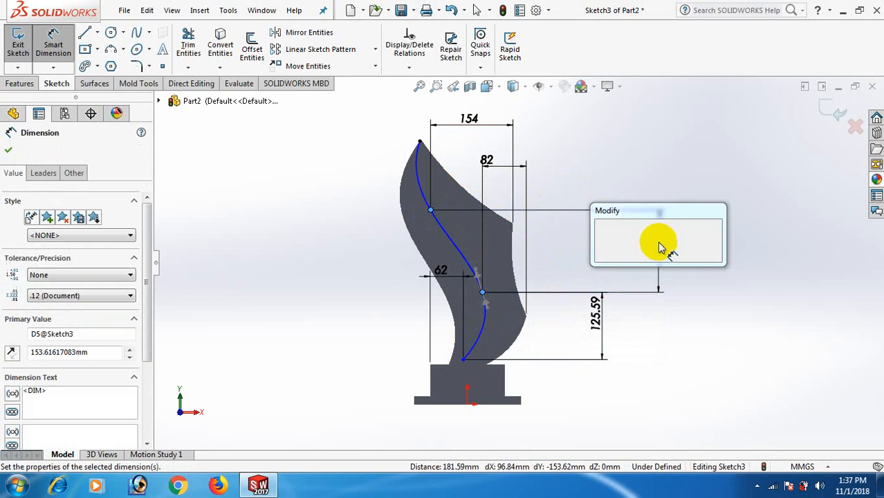
left_click(603, 234)
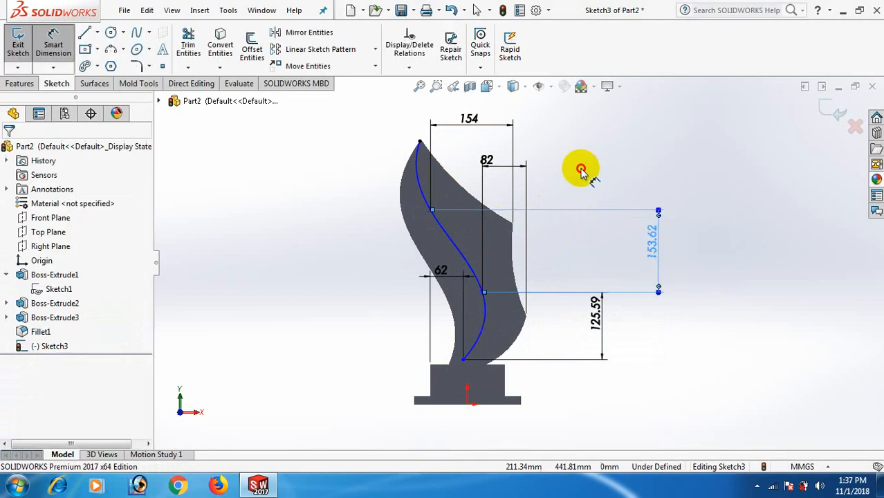
left_click(581, 172)
left_click(430, 212)
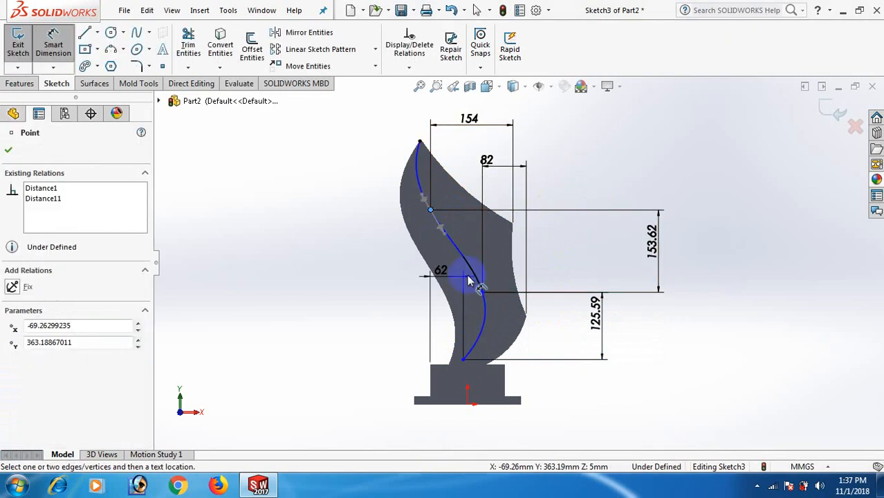
left_click(482, 292)
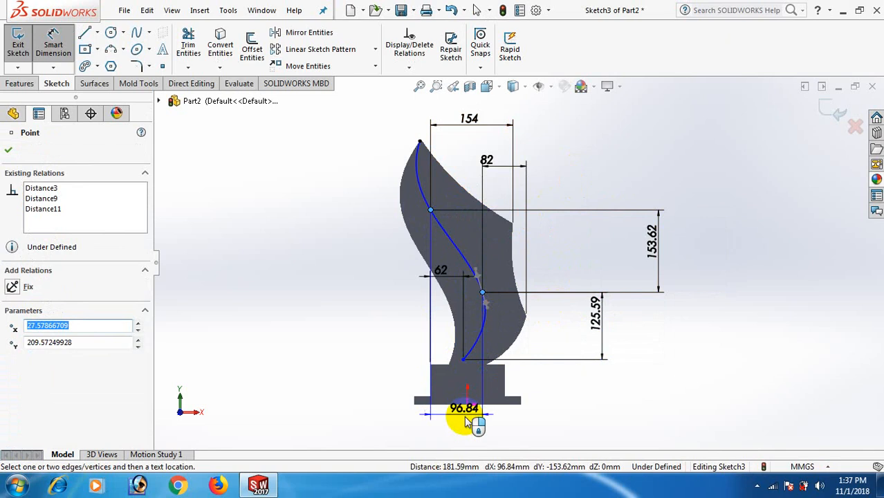
left_click(468, 420)
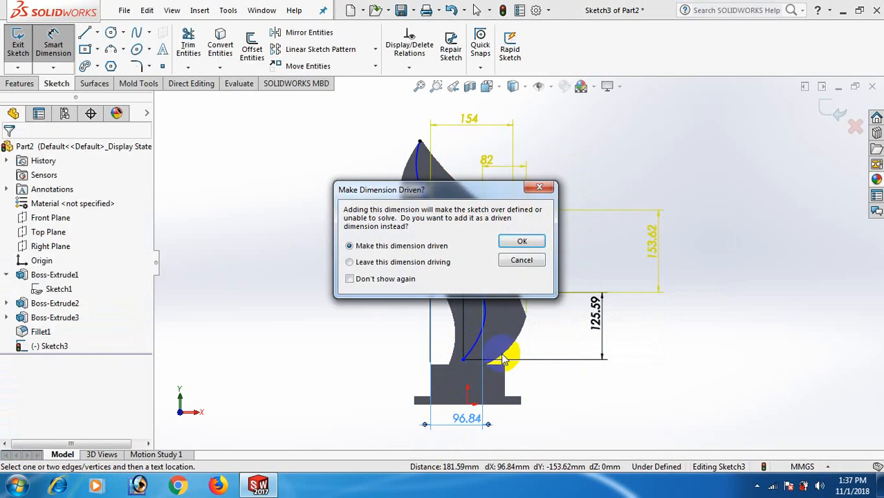
left_click(521, 260)
Dimension the vertical distance from the spline's upper interior point to the plate's top tip, keeping the proposed value
left_click(430, 211)
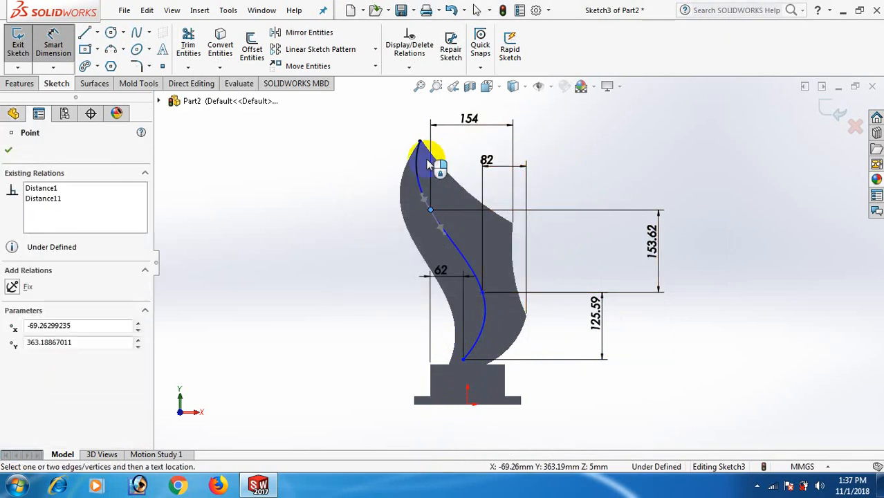
left_click(420, 142)
left_click(354, 174)
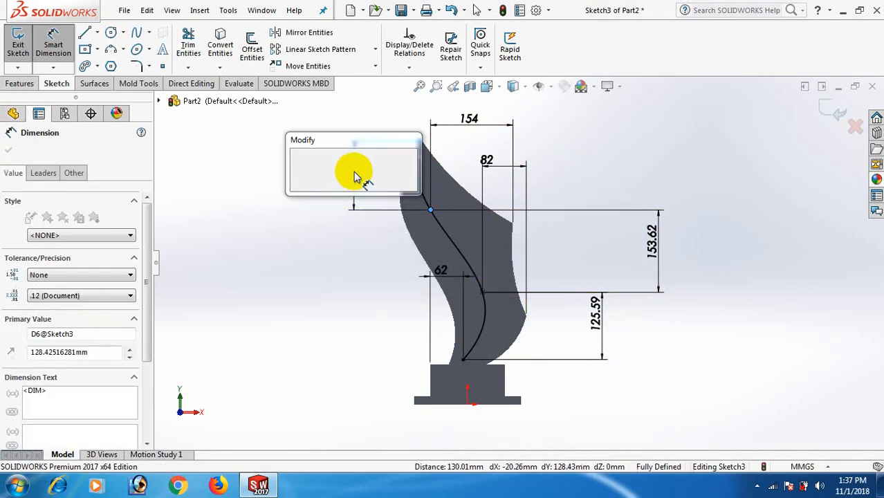
left_click(302, 169)
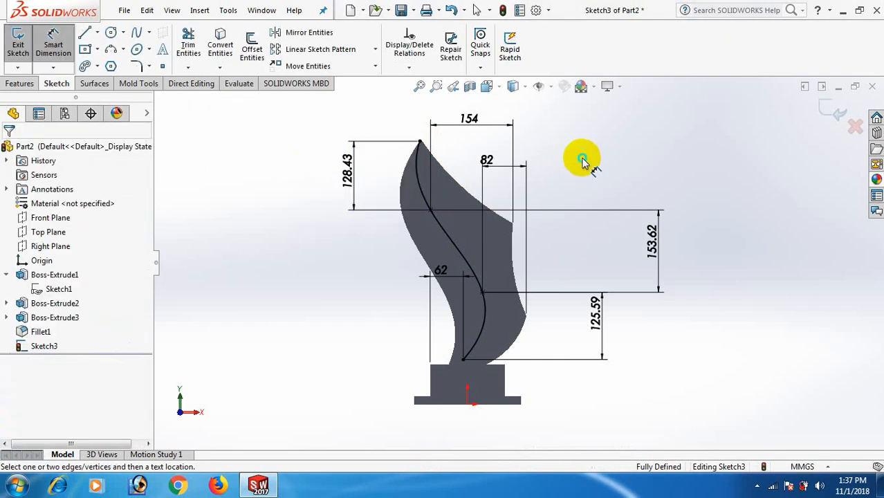
right_click(578, 158)
left_click(628, 201)
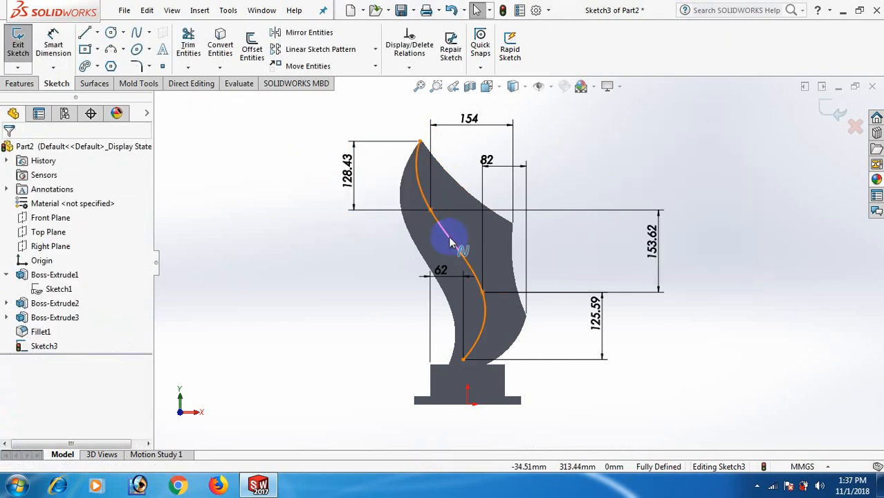
Change the spline to construction geometry and add the sketch text "WORLD CUP CHAMPION-2018" along it
left_click(450, 263)
left_click(507, 200)
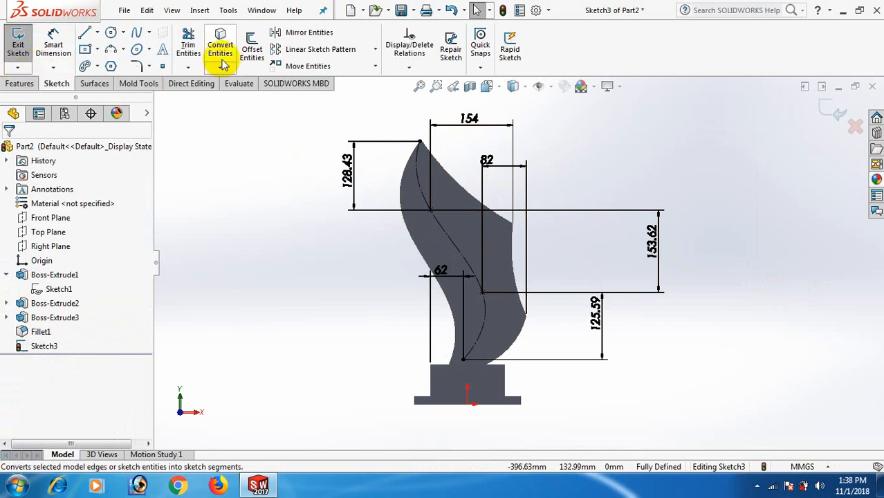
left_click(164, 53)
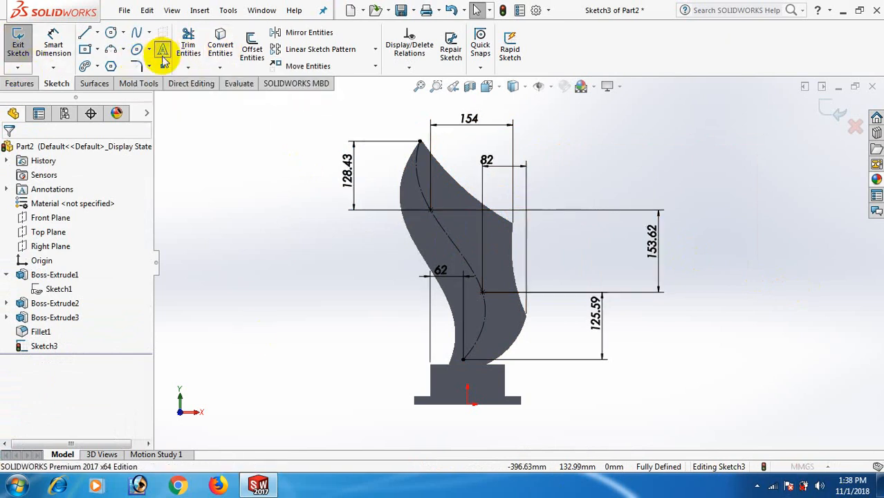
left_click(456, 248)
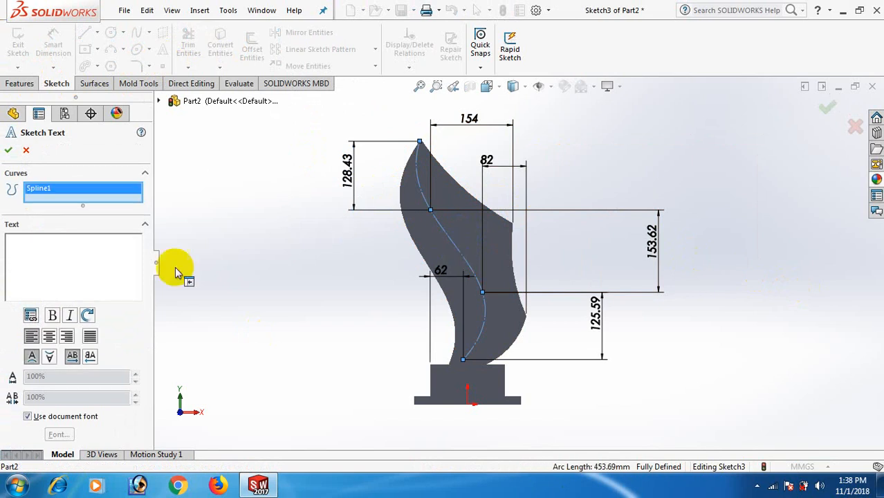
left_click(41, 267)
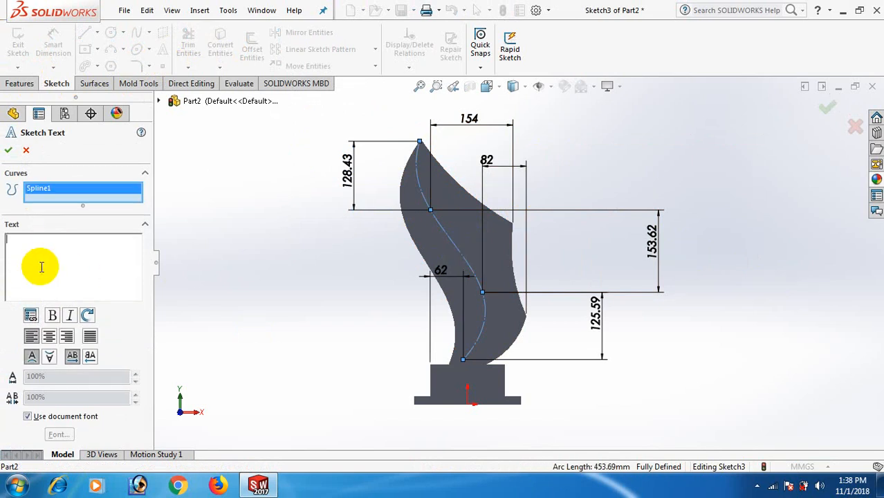
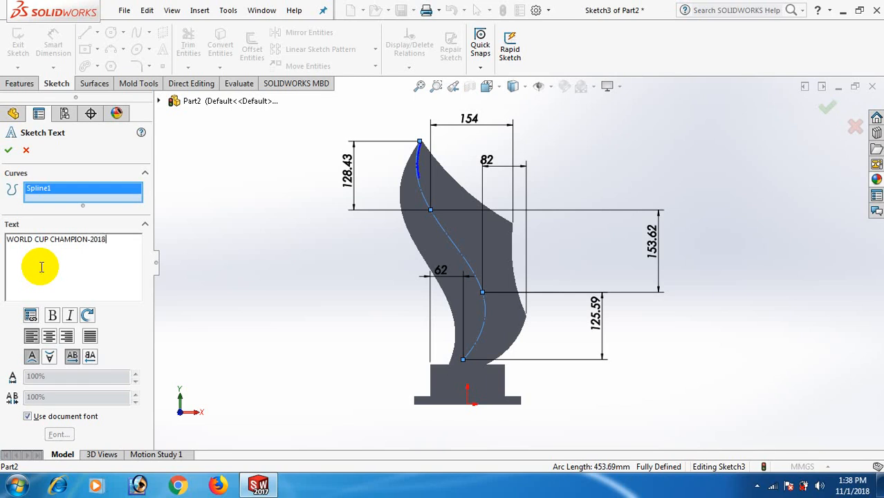
Turn off the document font for the sketch text and set its font height to 80 points
left_click(27, 416)
left_click(68, 435)
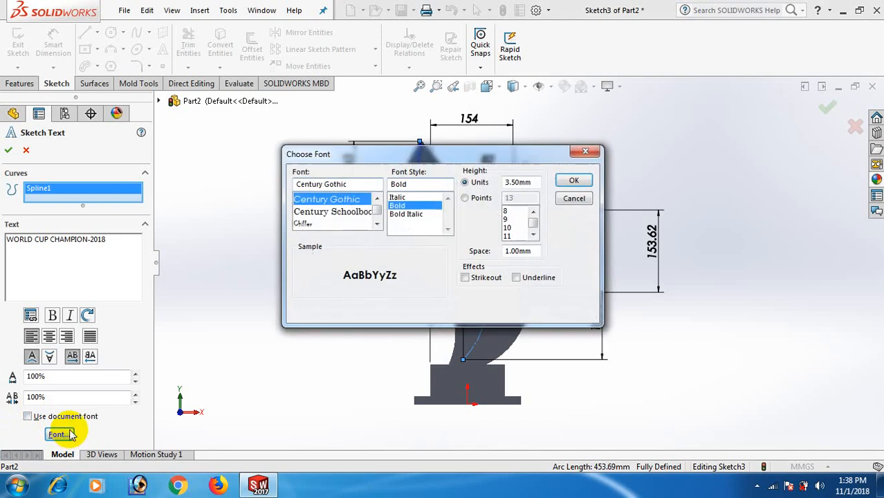
left_click(466, 199)
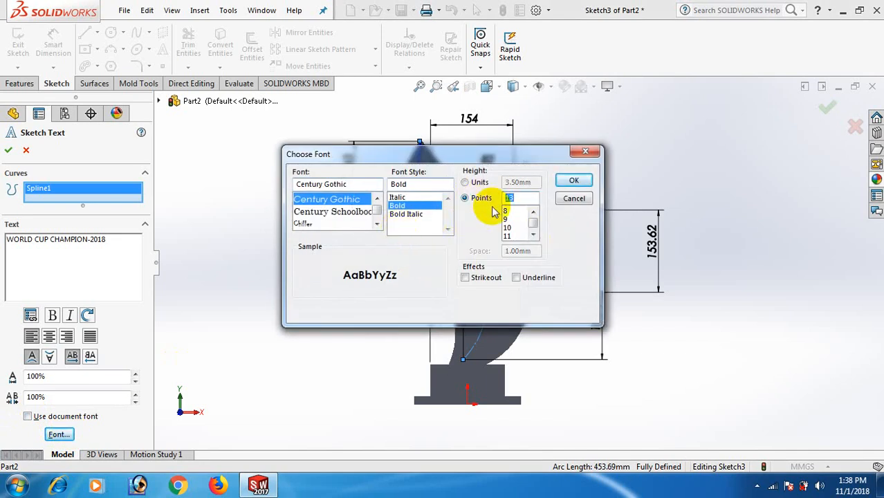
type("80")
key("Return")
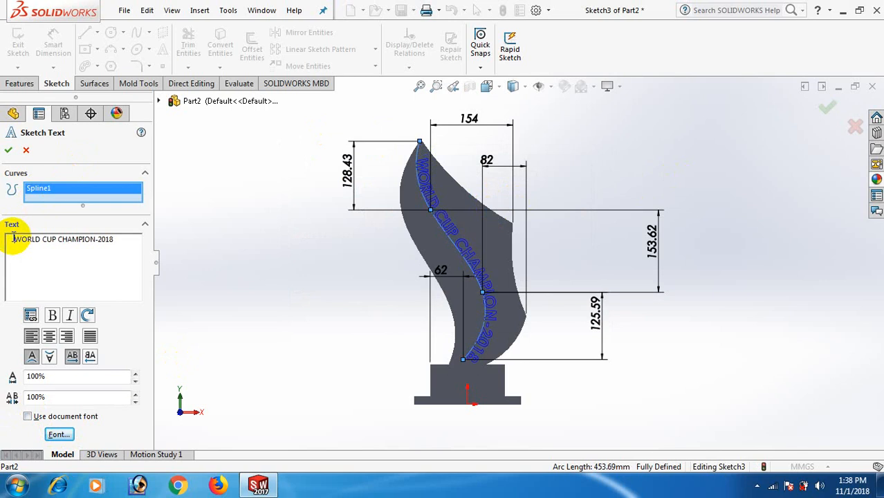
Remove two leading spaces from the text to adjust its position along the spline, and accept the sketch text
middle_click_drag(548, 322, 613, 369)
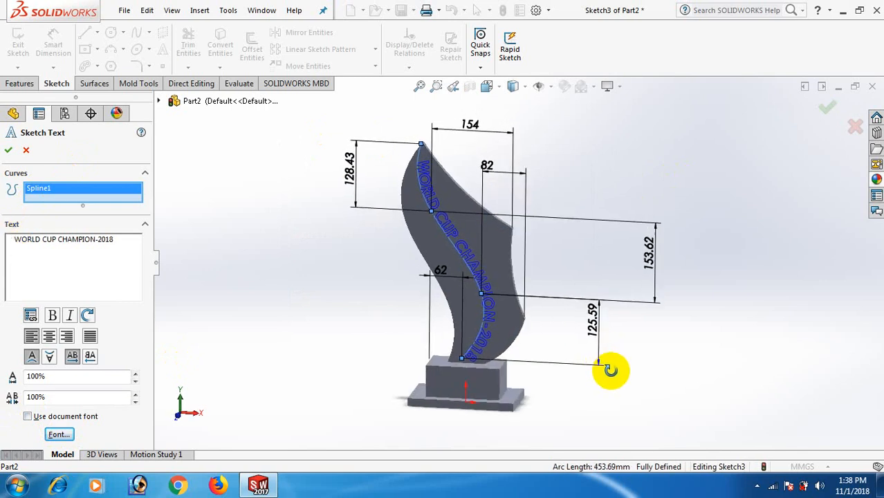
left_click(14, 238)
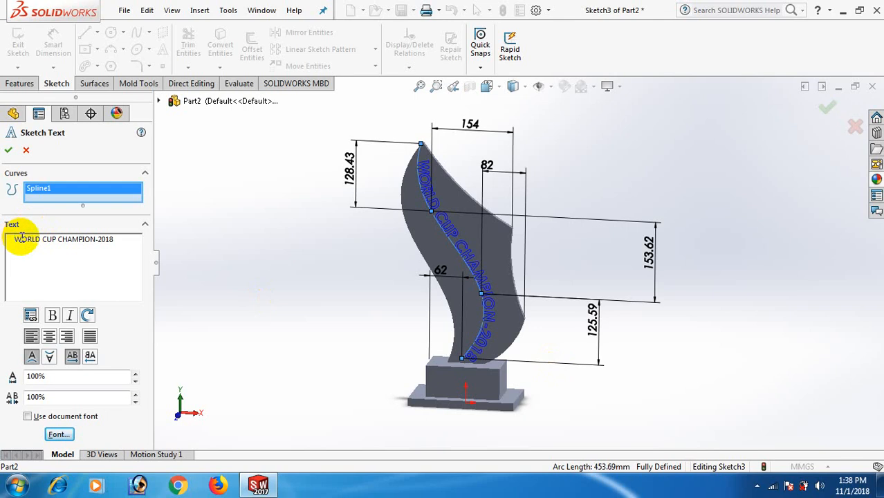
key("BackSpace")
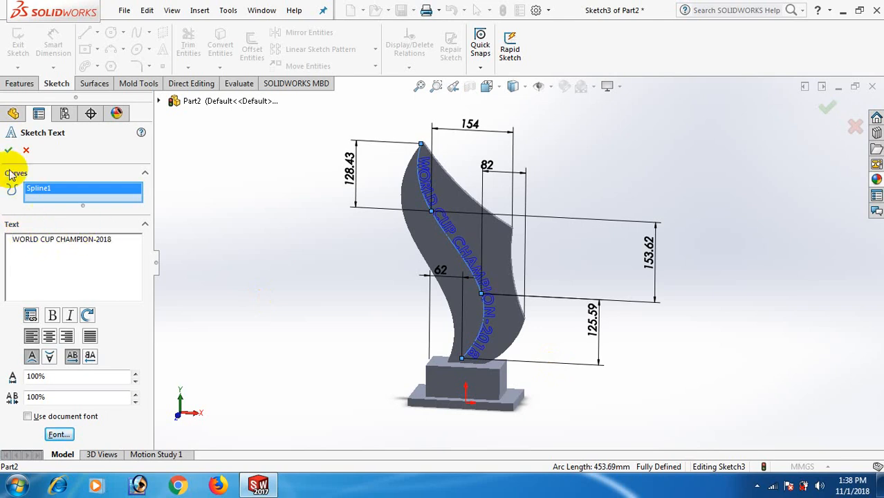
key("BackSpace")
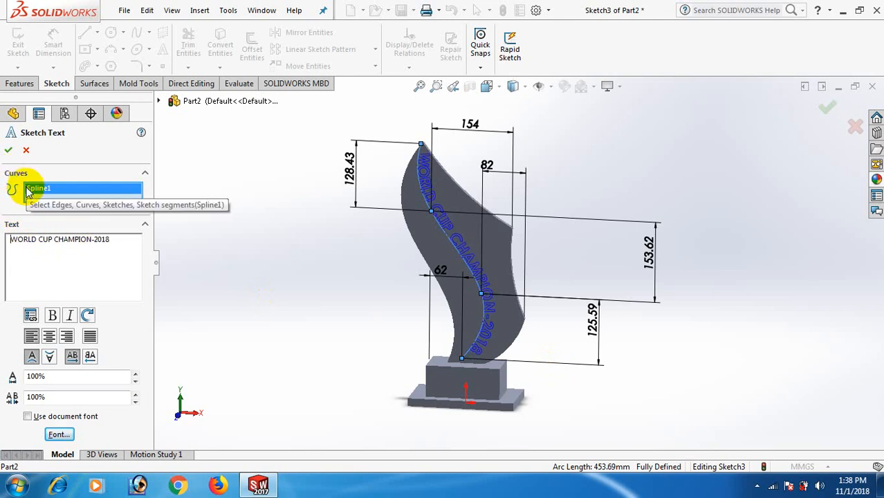
left_click(8, 149)
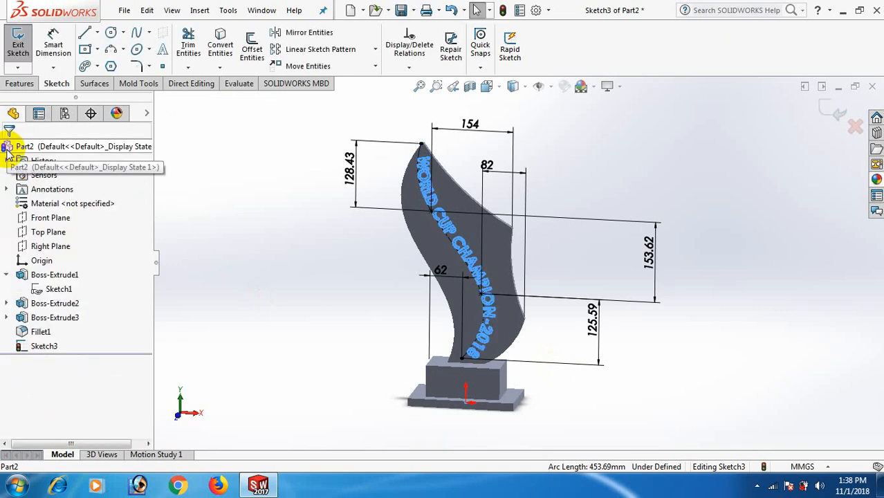
Finish the sketch and wrap the text onto the plate's front face as a 1 mm emboss
left_click(630, 159)
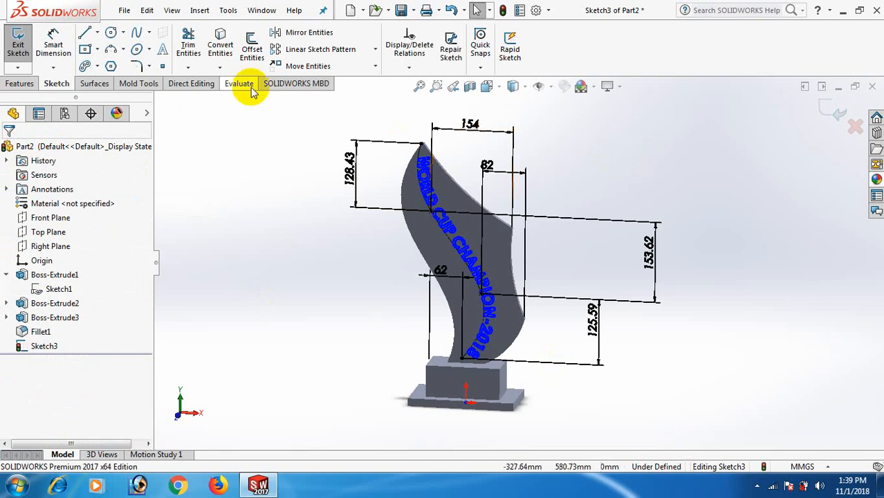
left_click(17, 83)
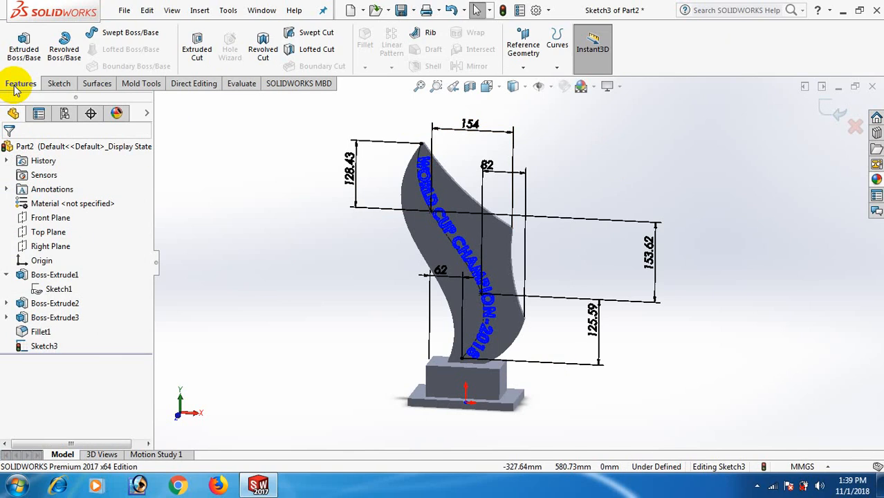
left_click(838, 111)
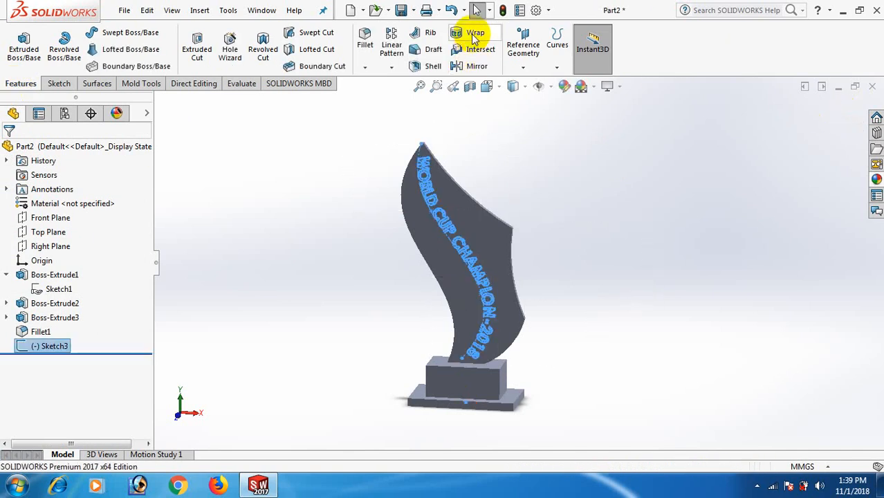
left_click(475, 35)
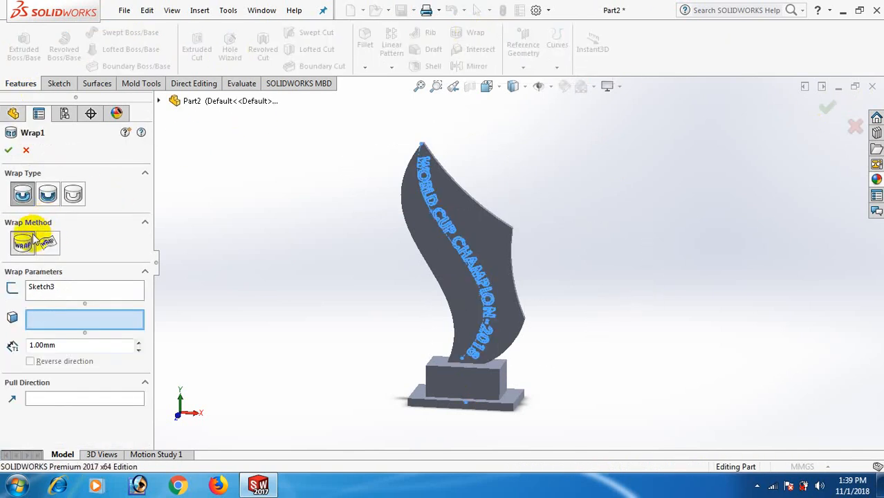
left_click(451, 236)
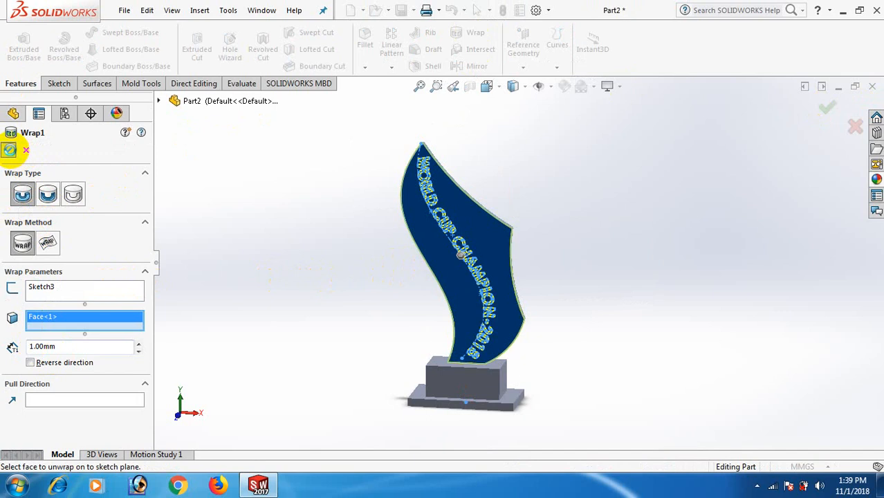
left_click(9, 150)
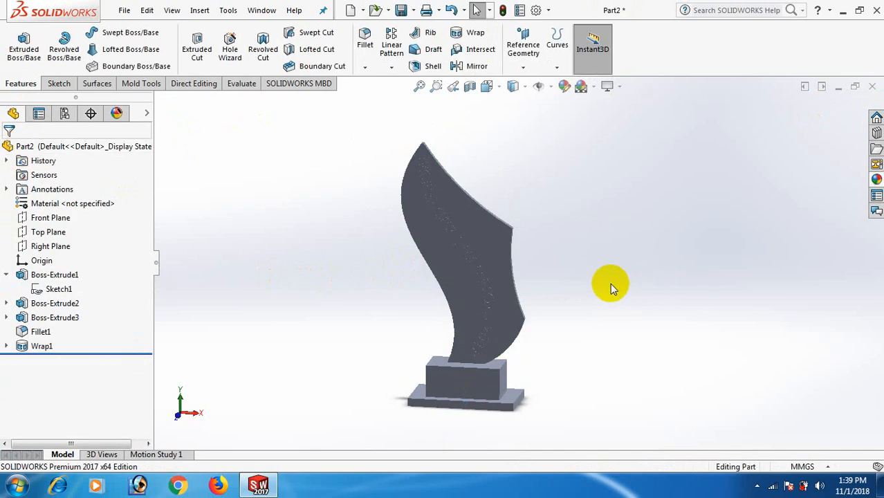
Start a sketch on the front face of the raised block and view it straight on
scroll(403, 266, "down", 3)
scroll(391, 261, "up", 3)
scroll(416, 298, "down", 3)
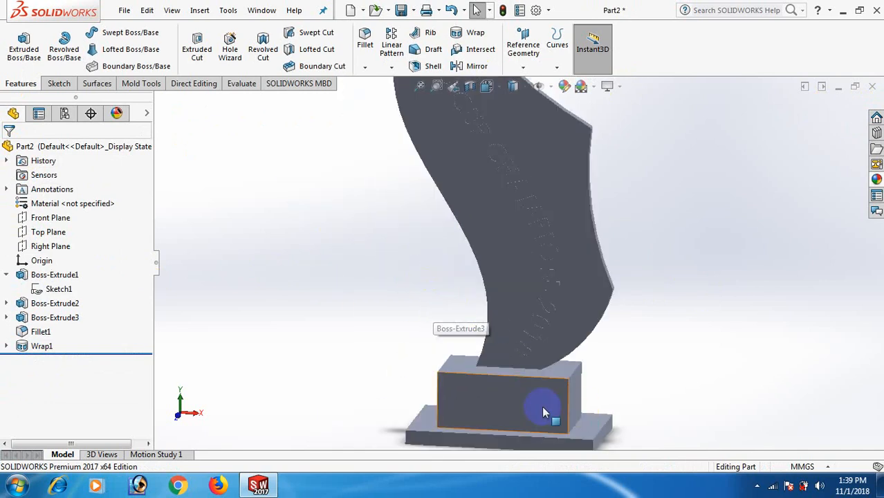
left_click(497, 406)
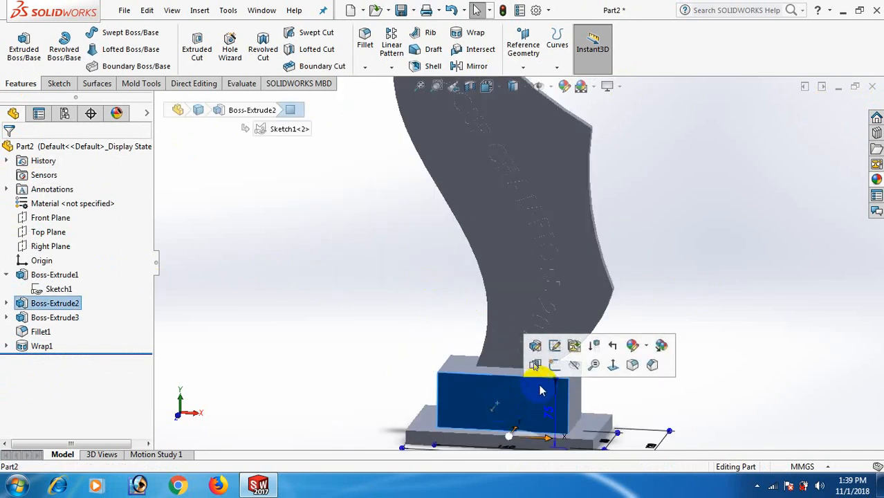
left_click(552, 367)
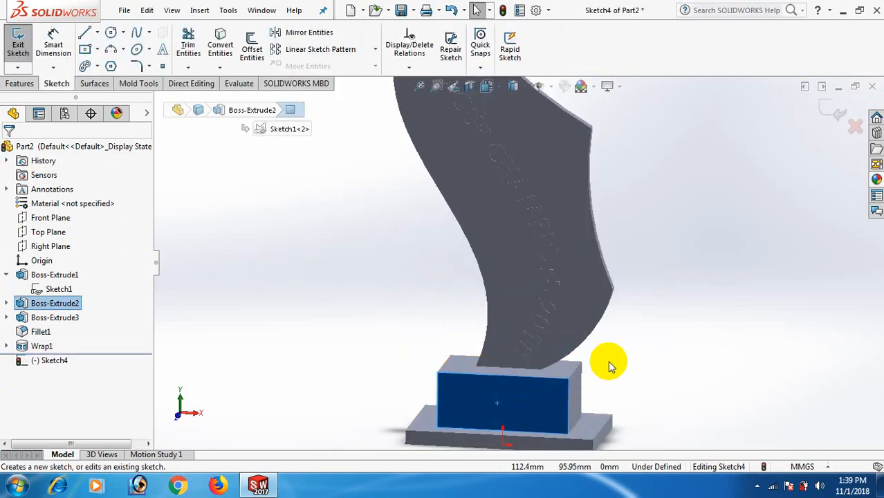
key("space")
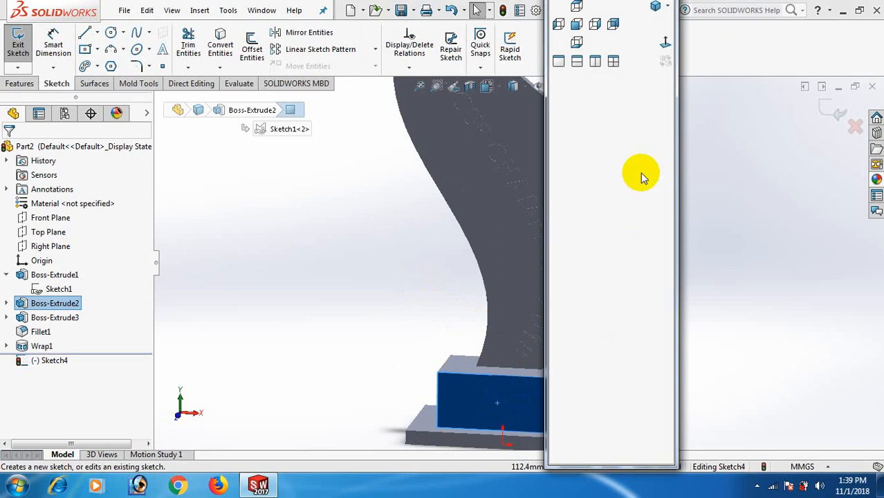
left_click(666, 42)
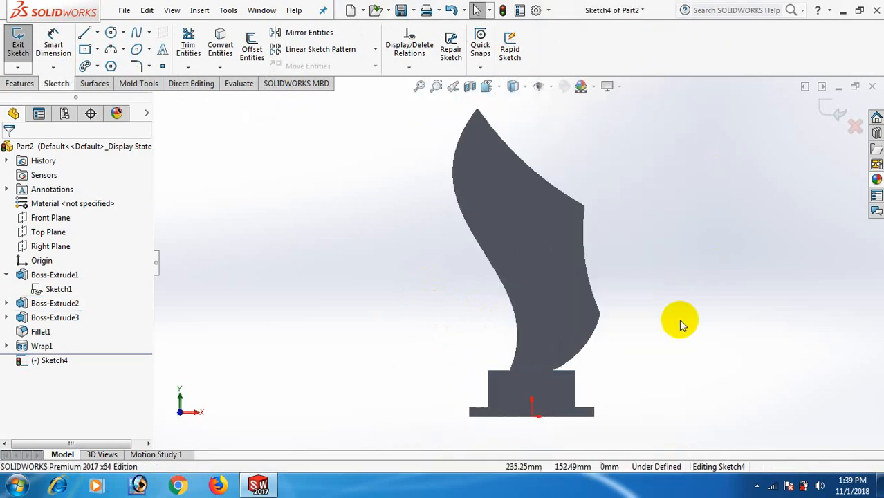
Draw a circle about 22.5 mm in diameter at the centre of the block's front face and make it construction geometry
right_click_drag(682, 346, 737, 346)
scroll(585, 431, "down", 3)
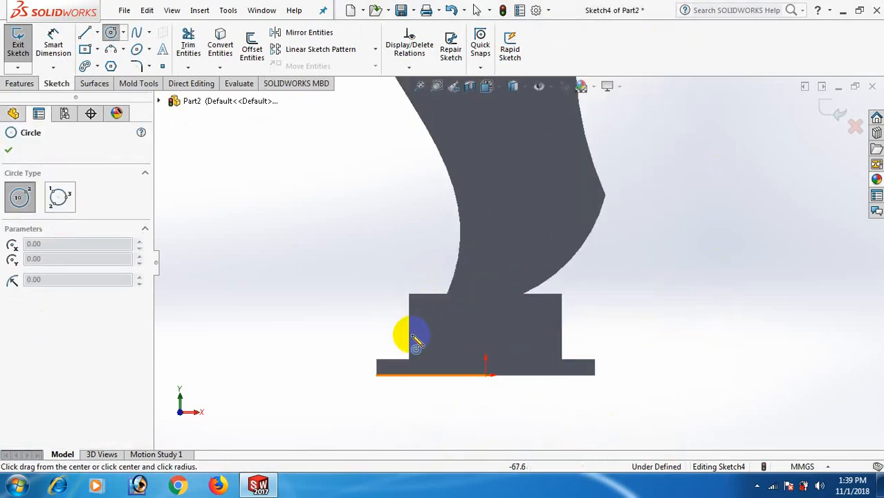
left_click(488, 326)
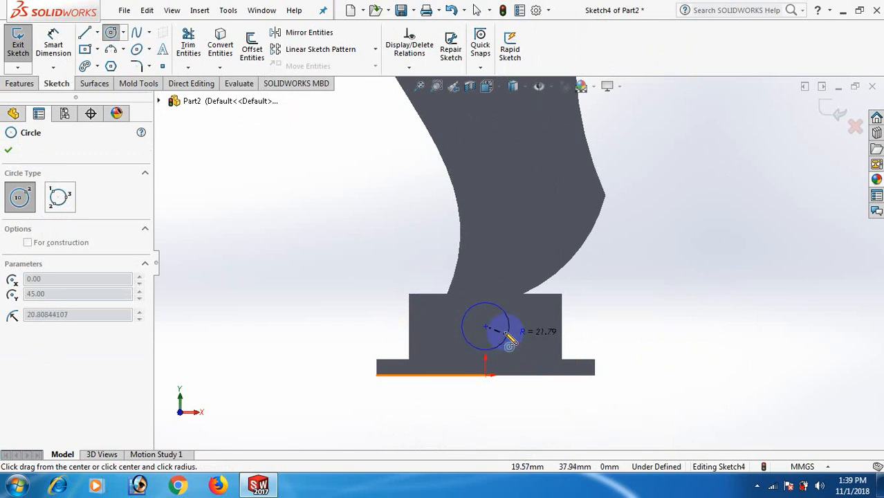
left_click(498, 331)
right_click(500, 334)
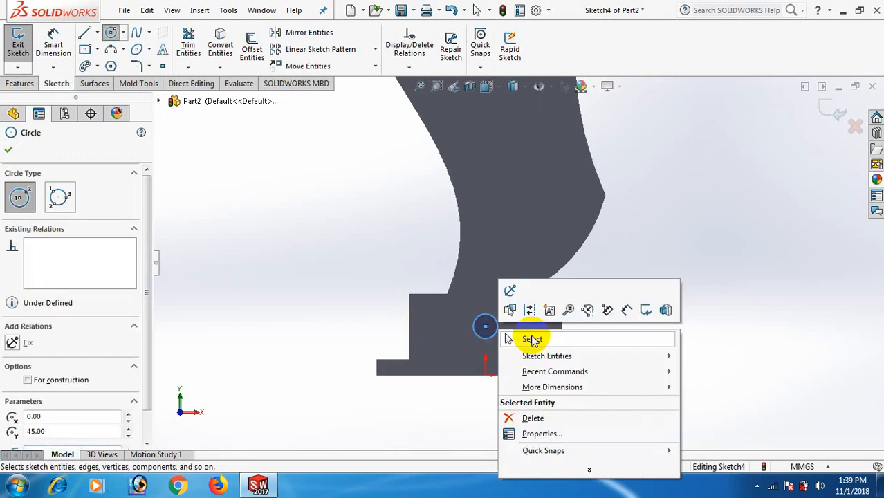
left_click(526, 338)
scroll(522, 339, "down", 4)
left_click(479, 299)
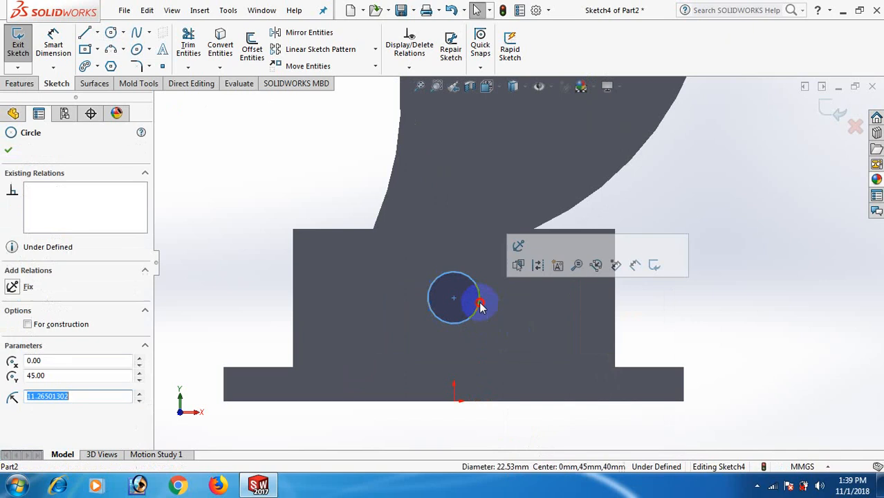
left_click(769, 262)
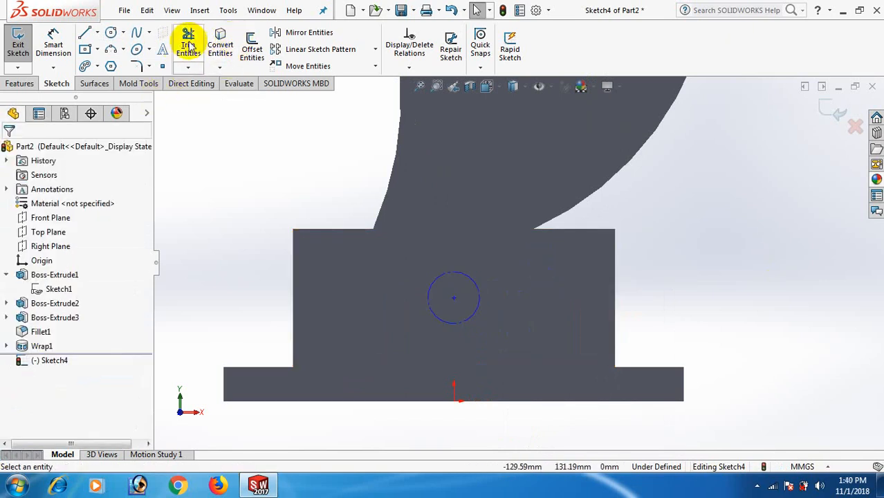
Add sketch text with the person's name along the construction circle
left_click(163, 49)
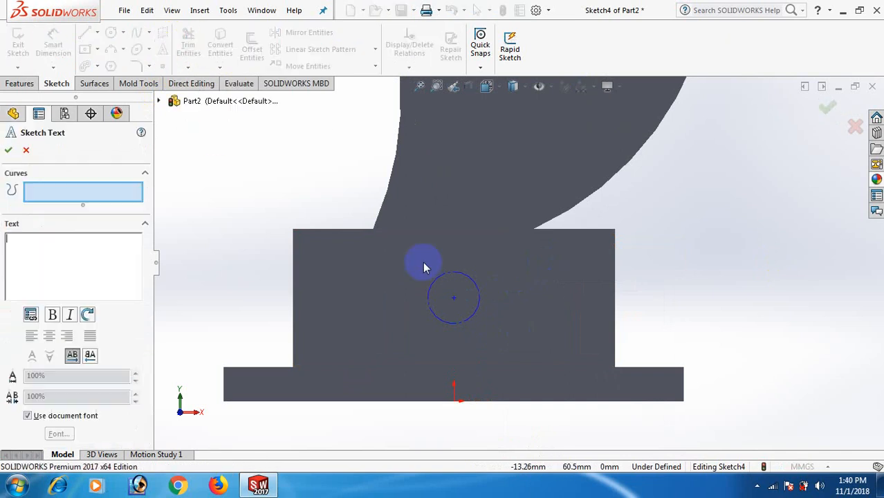
left_click(446, 272)
left_click(43, 264)
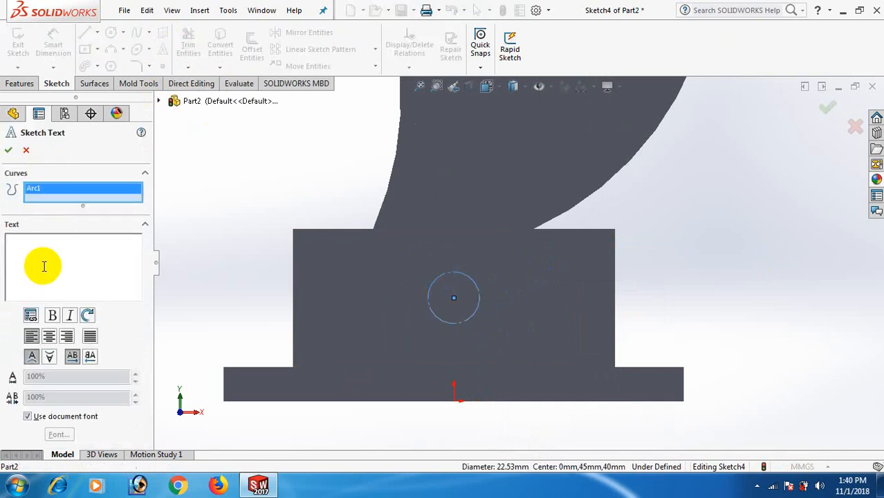
type("RAHMAN")
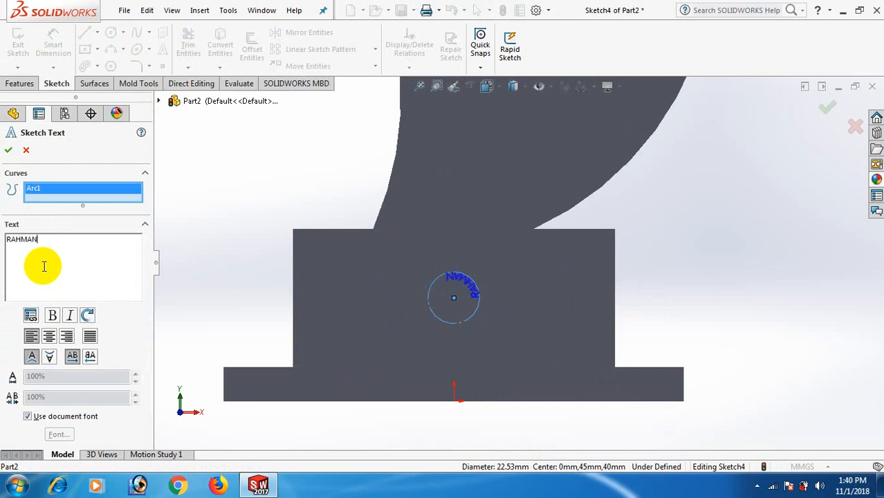
Flip the name text vertically and horizontally, fully justify it, and add leading spaces so it arches over the top of the circle
left_click(68, 335)
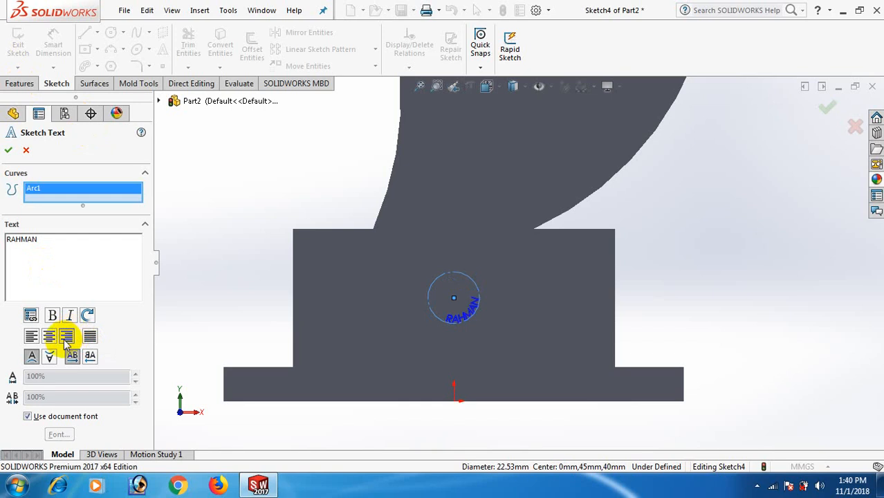
left_click(50, 356)
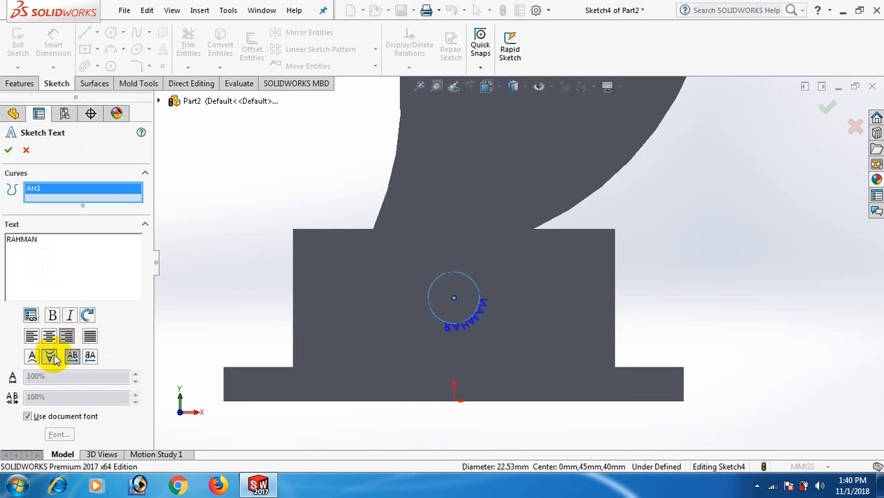
left_click(32, 337)
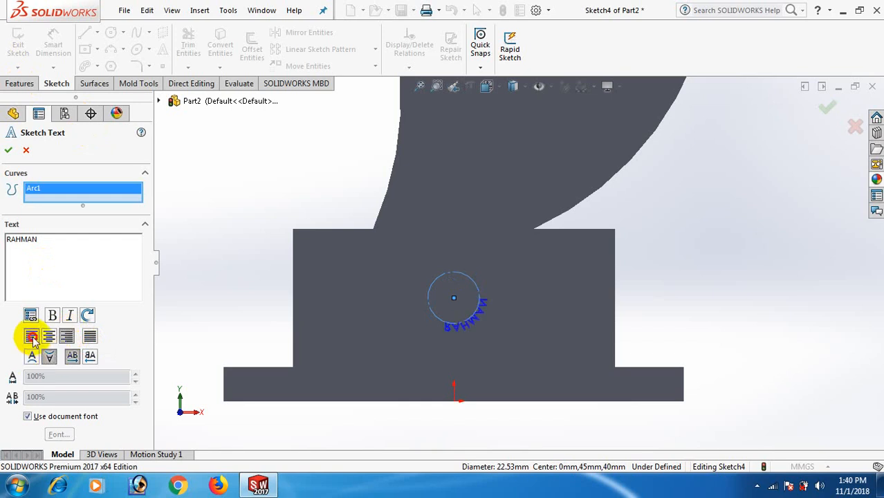
left_click(49, 337)
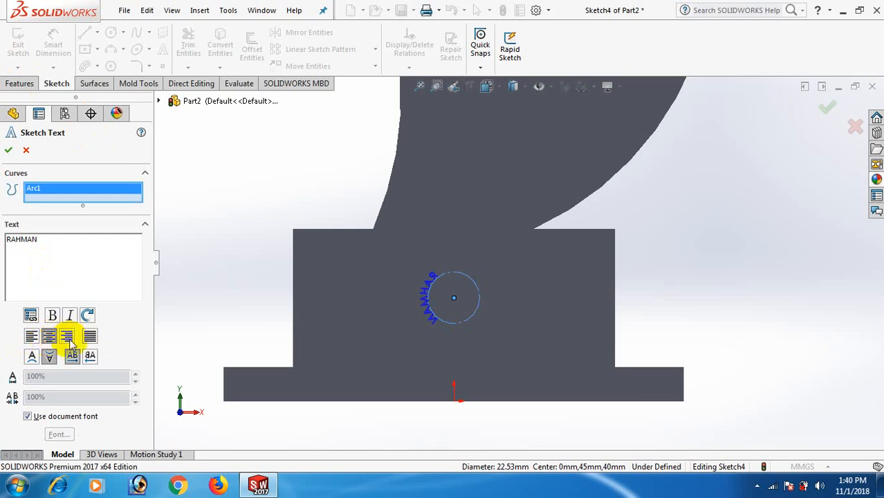
left_click(69, 339)
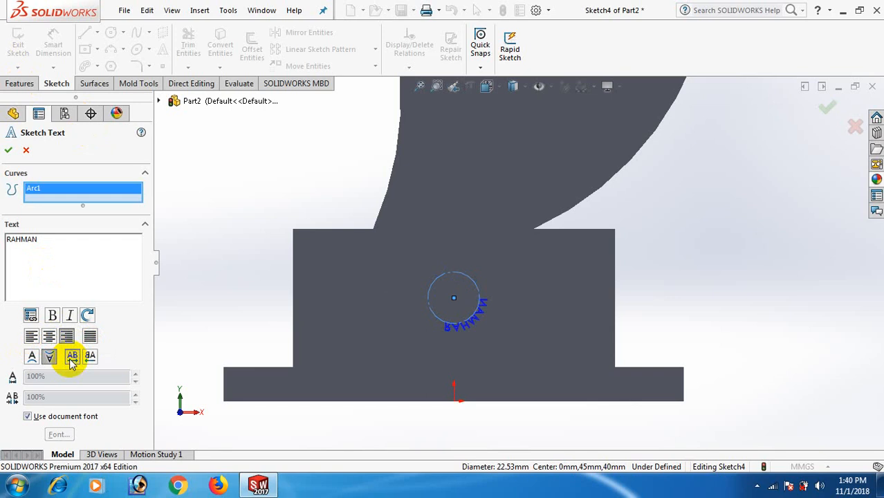
left_click(90, 357)
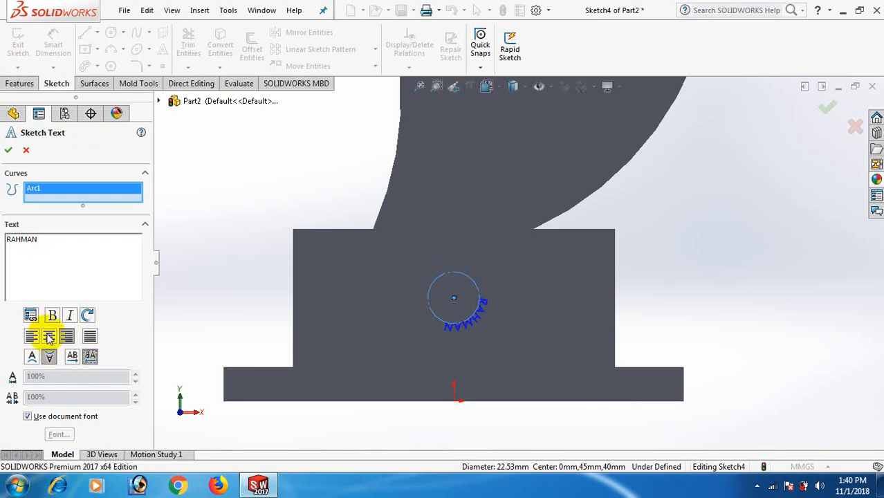
left_click(90, 337)
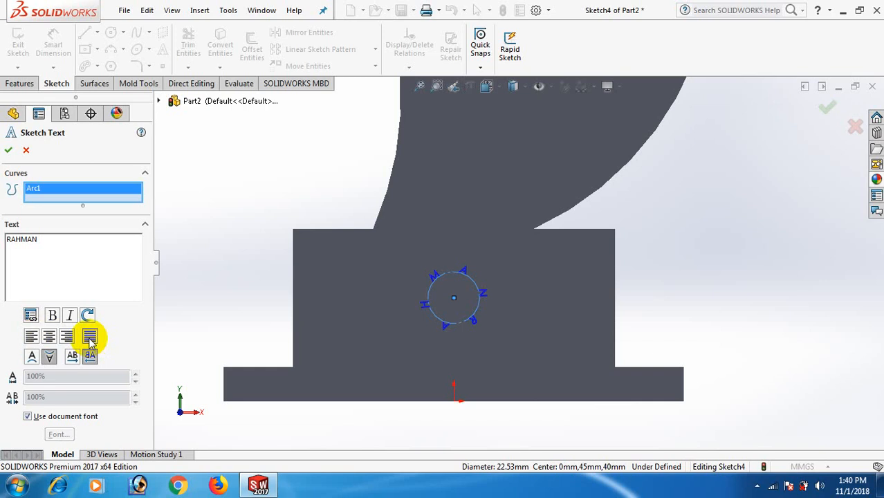
left_click(7, 240)
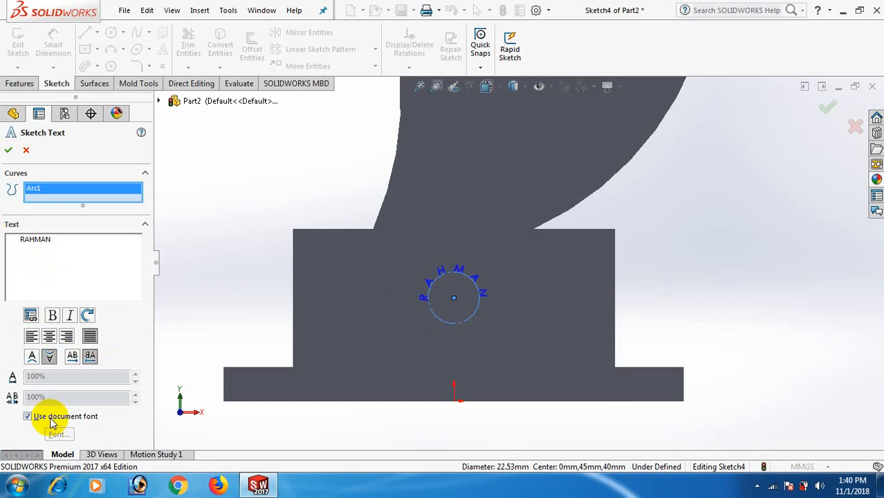
Override the document font for the name text and set its height to 50 points
left_click(28, 416)
left_click(51, 437)
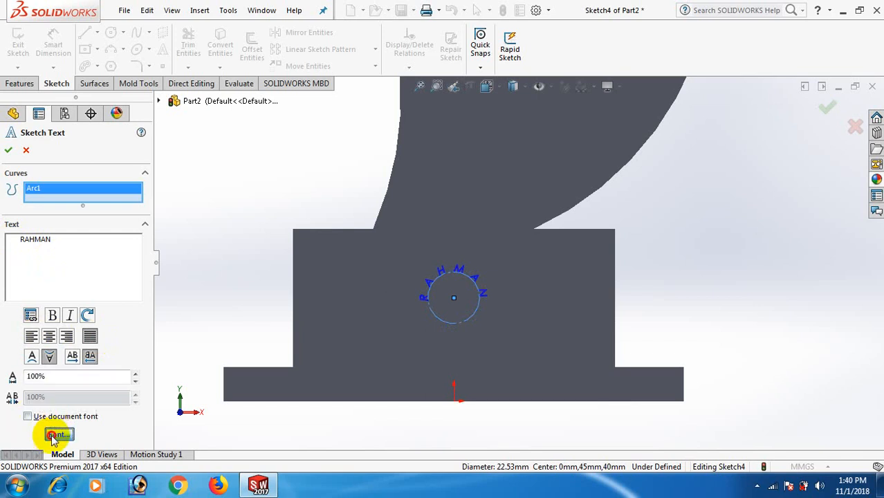
left_click(465, 198)
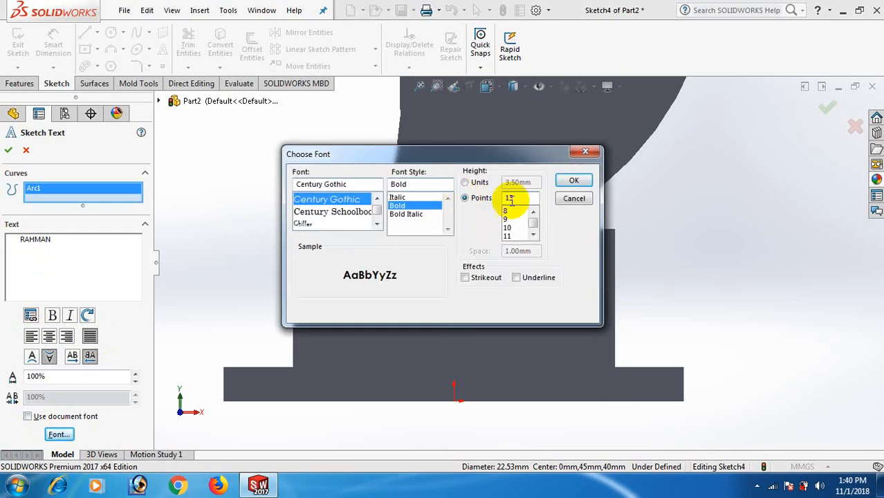
type("50")
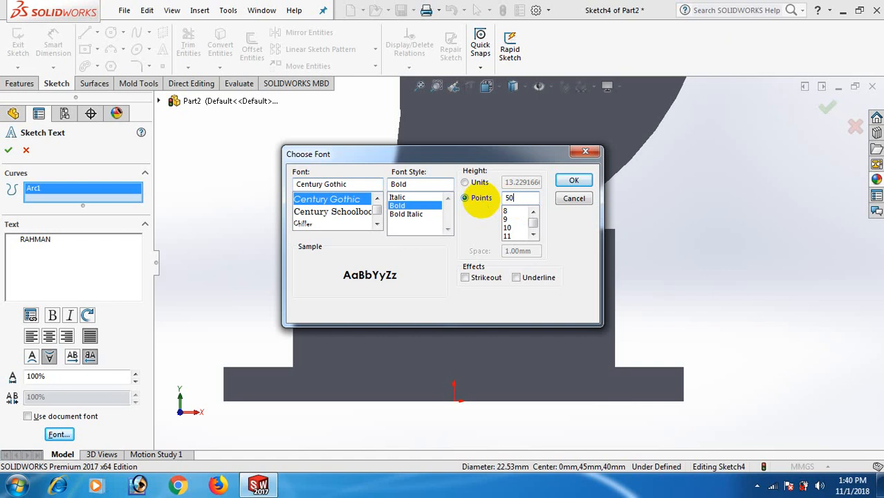
key("Return")
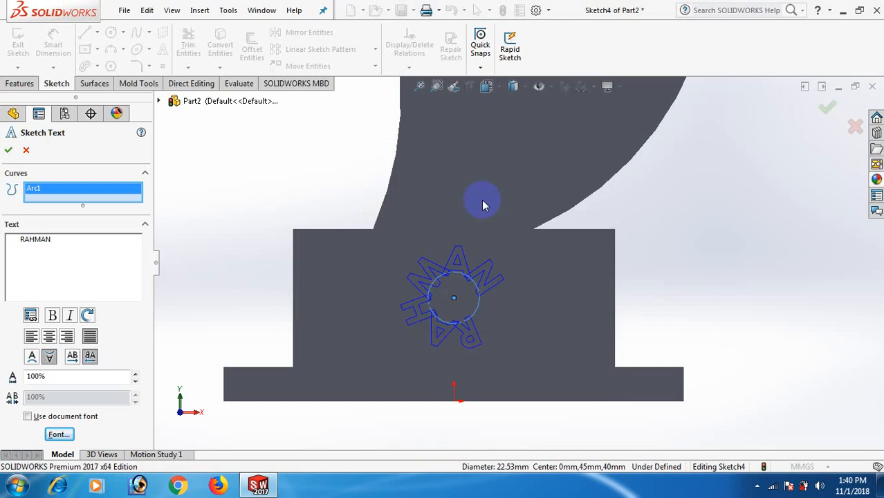
Remove the leading spaces before the name in the sketch text
left_click(21, 240)
key("BackSpace")
key("BackSpace")
key("BackSpace")
key("BackSpace")
key("BackSpace")
key("BackSpace")
key("BackSpace")
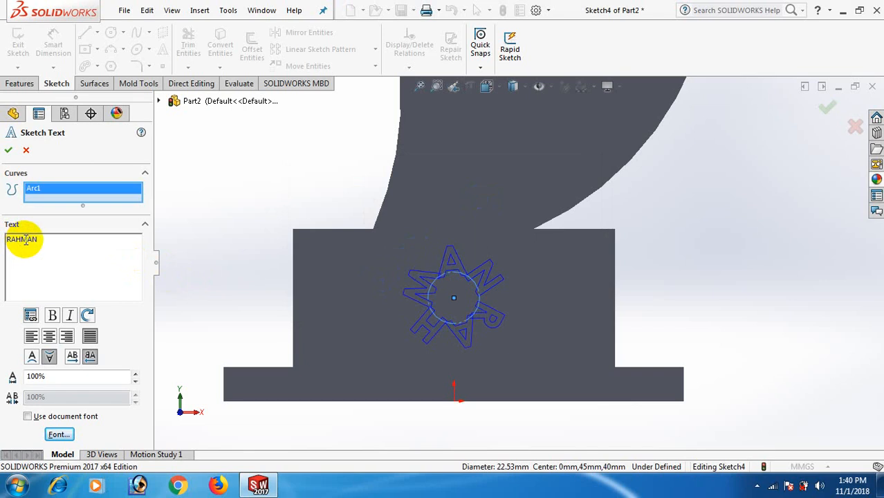
Reset the name text to the document font, then override it with a height of 40 points
left_click(29, 416)
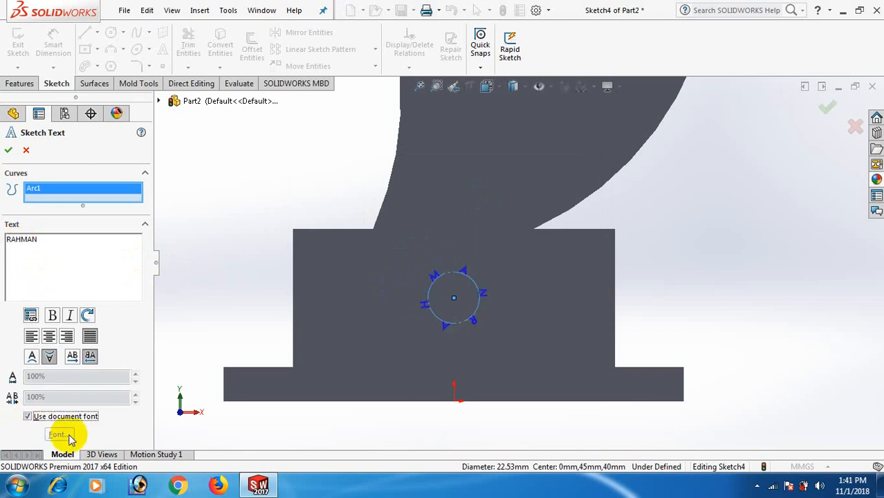
left_click(28, 415)
left_click(58, 433)
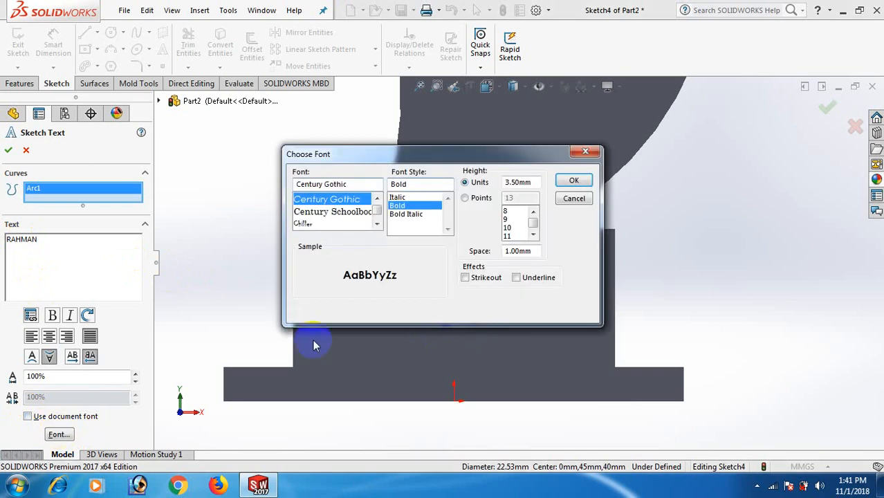
left_click(481, 199)
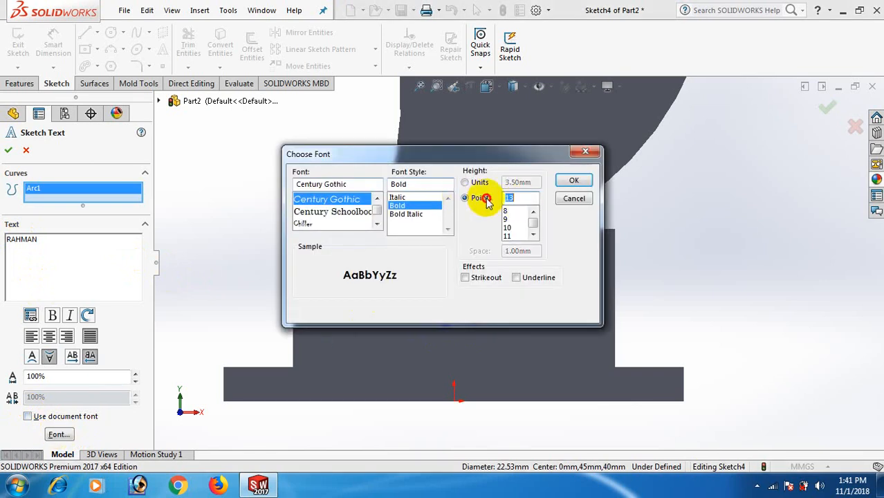
type("40")
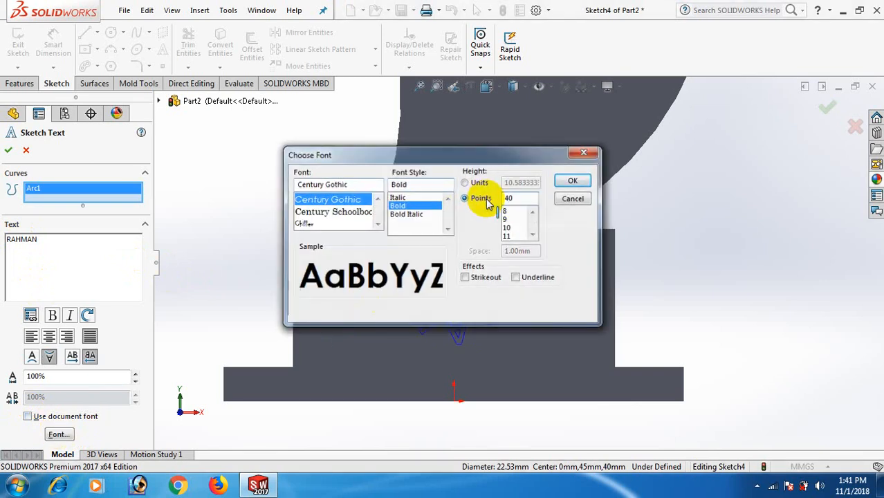
key("Return")
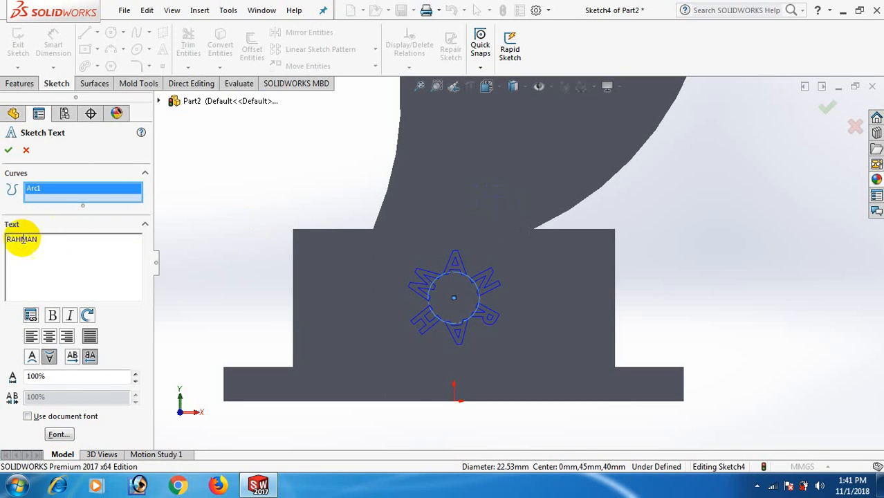
Try right alignment on the name text, restore full justification, and finish the text and its sketch
left_click(66, 337)
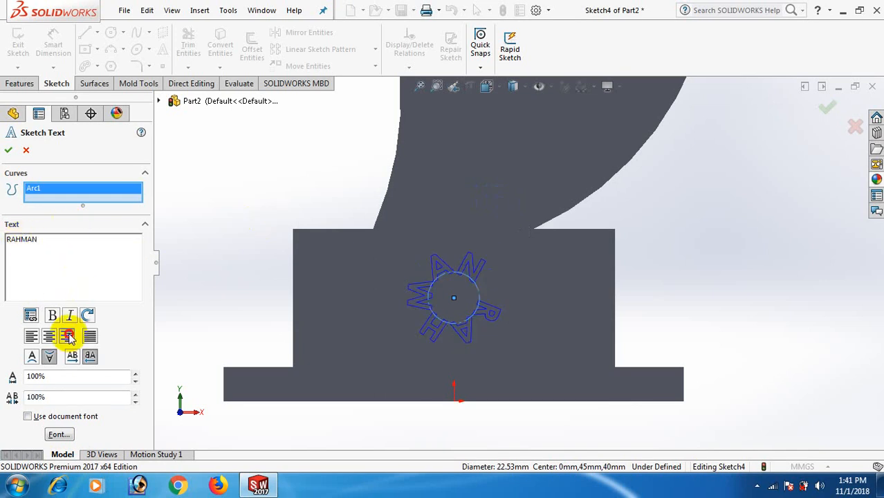
left_click(91, 337)
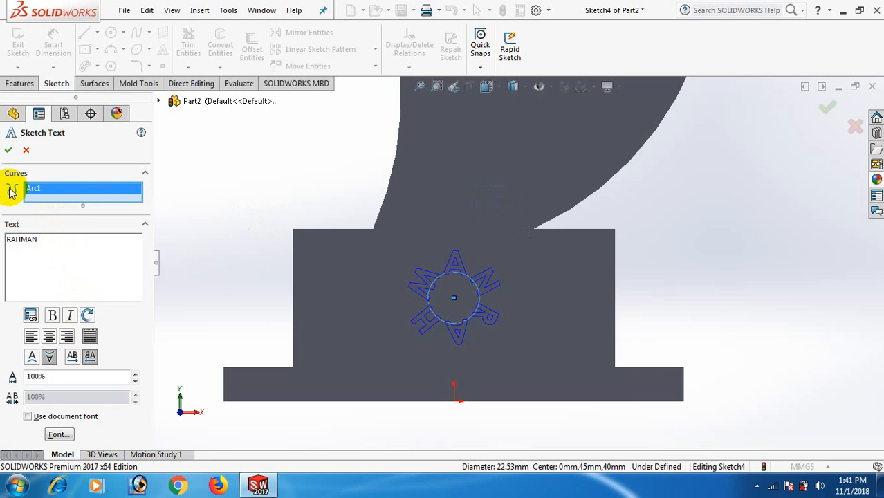
left_click(8, 149)
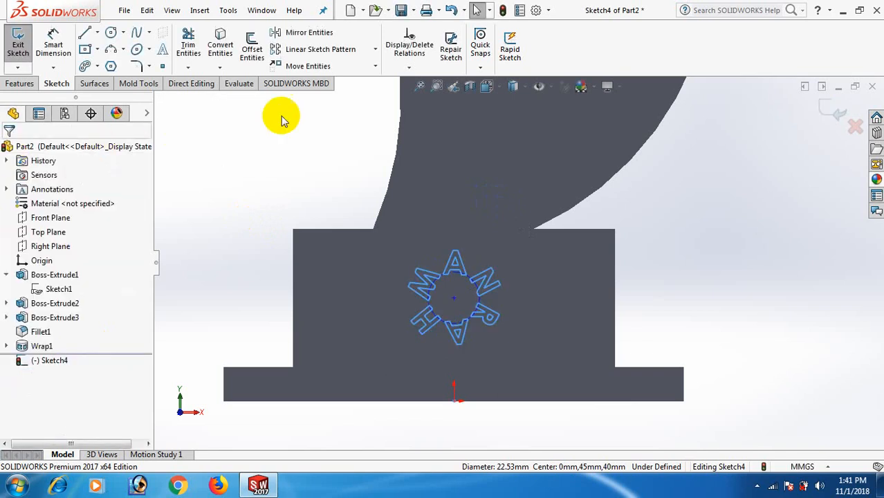
left_click(20, 84)
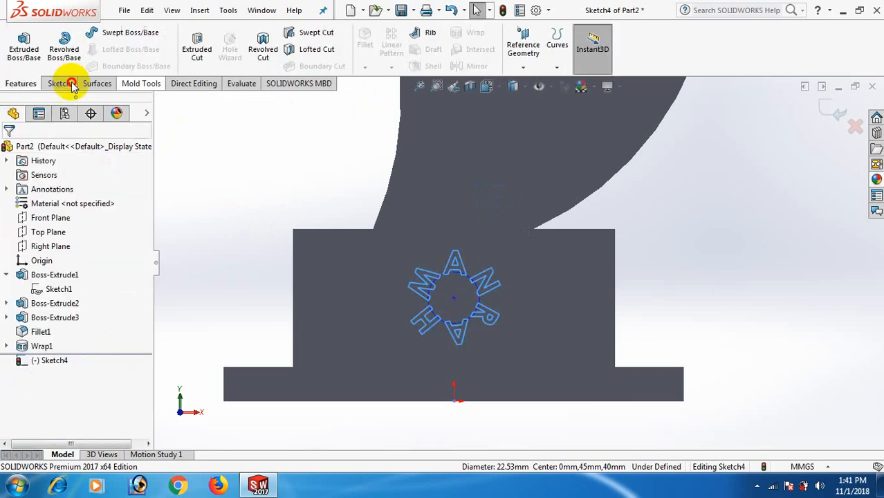
left_click(833, 111)
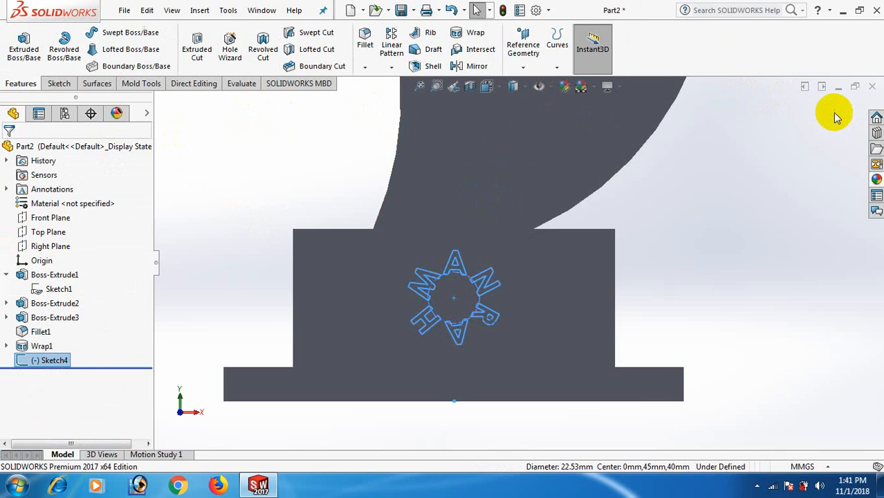
Emboss the circular name sketch 1 mm onto the front face of the raised block with Wrap
left_click(475, 33)
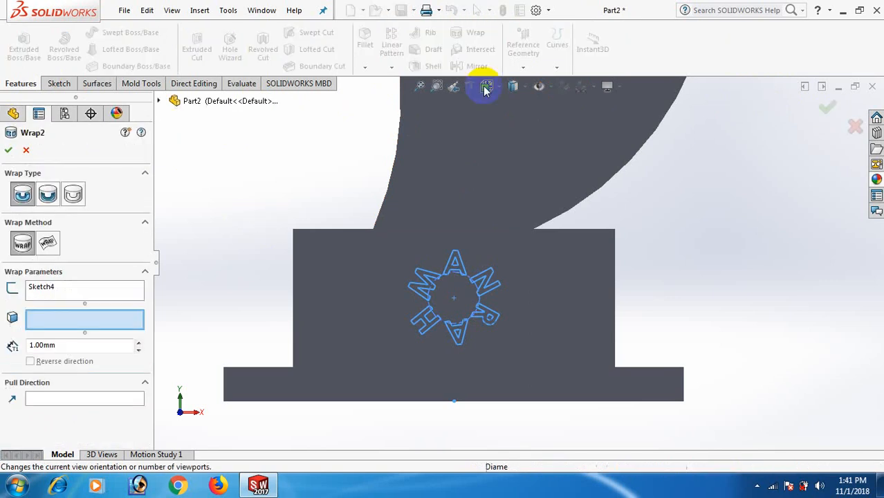
left_click(483, 311)
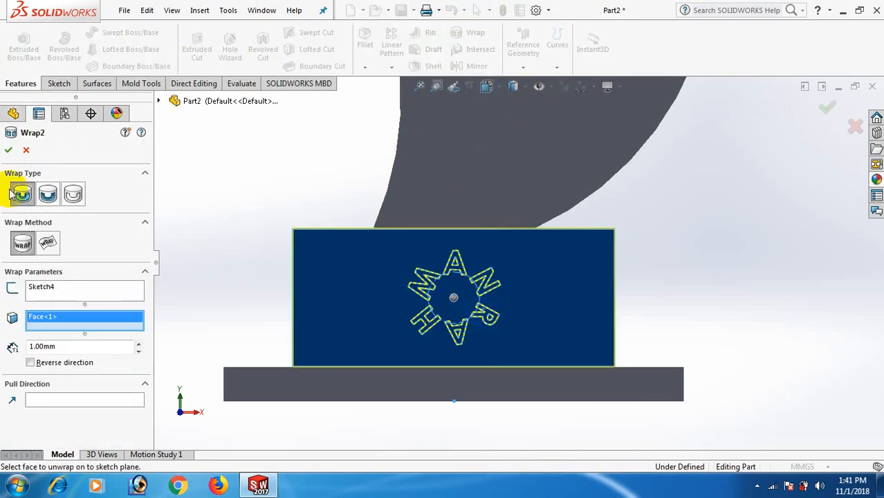
left_click(8, 151)
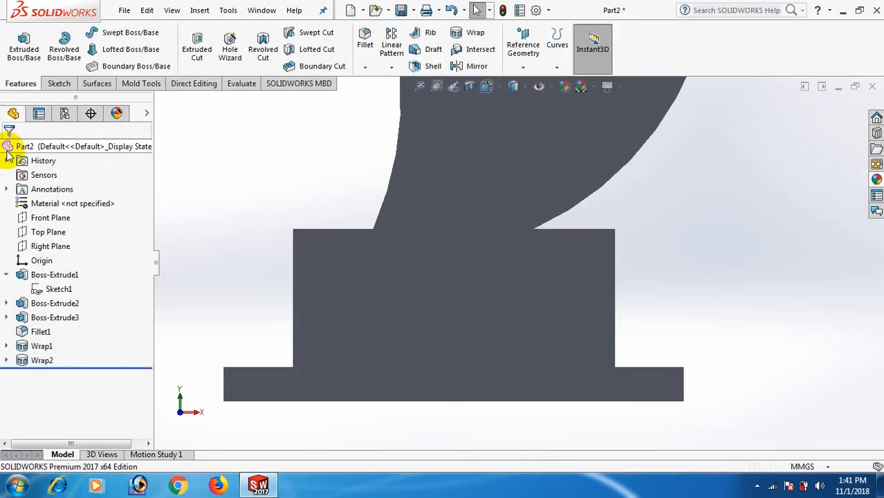
Show the trophy in isometric view and apply the diamond appearance to the whole part
left_click(793, 276)
key("space")
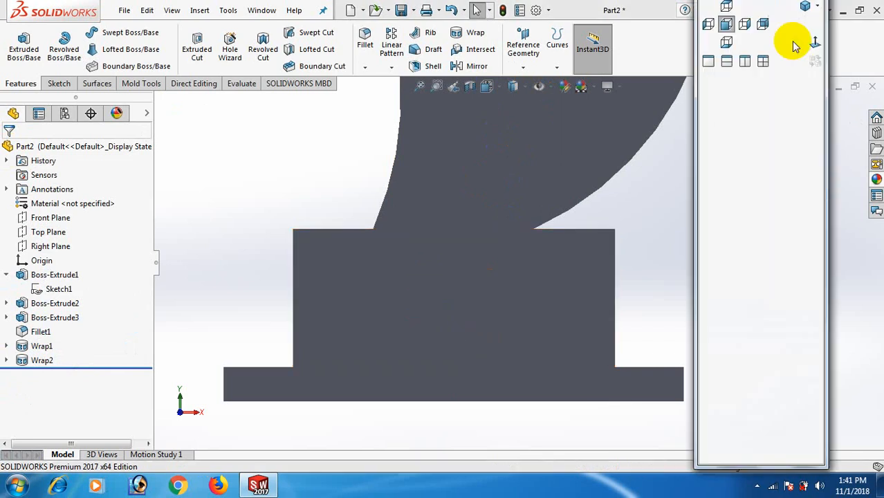
left_click(809, 7)
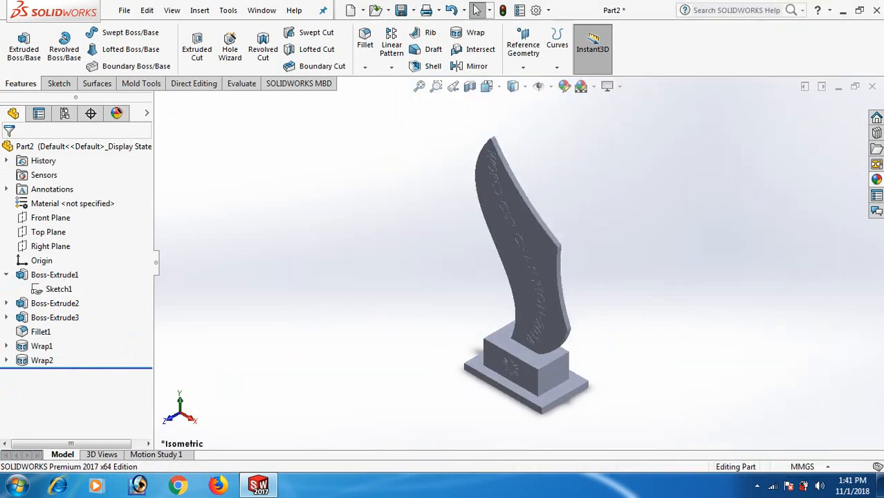
left_click(877, 180)
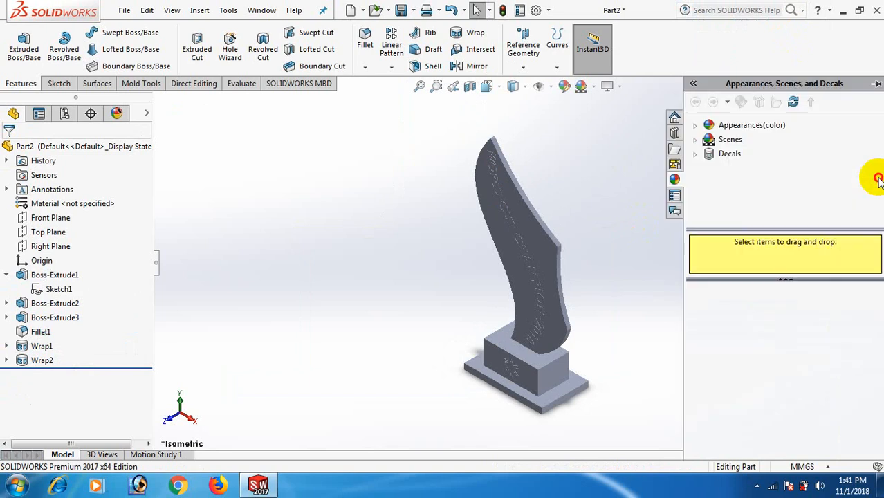
left_click(701, 126)
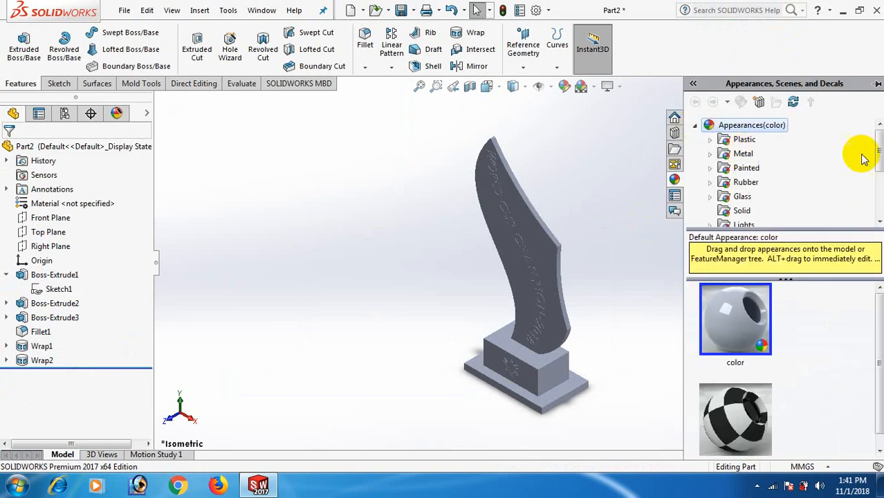
left_click_drag(876, 158, 875, 184)
left_click(747, 196)
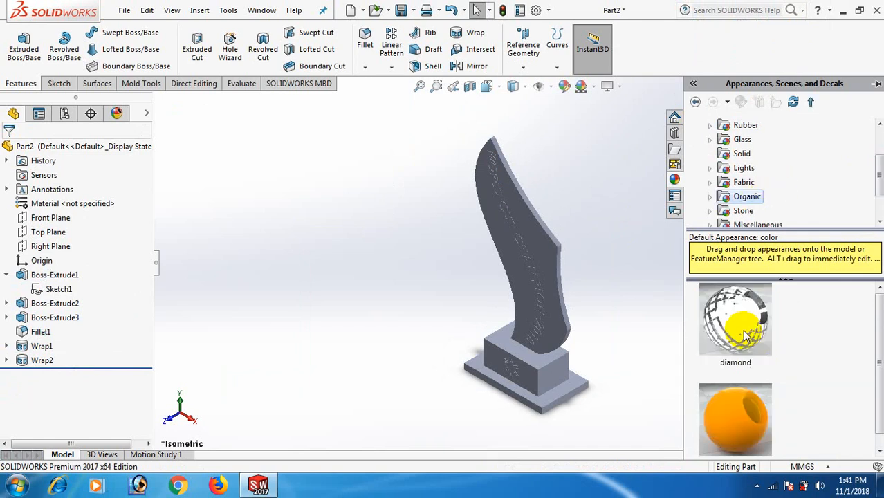
left_click_drag(743, 329, 559, 293)
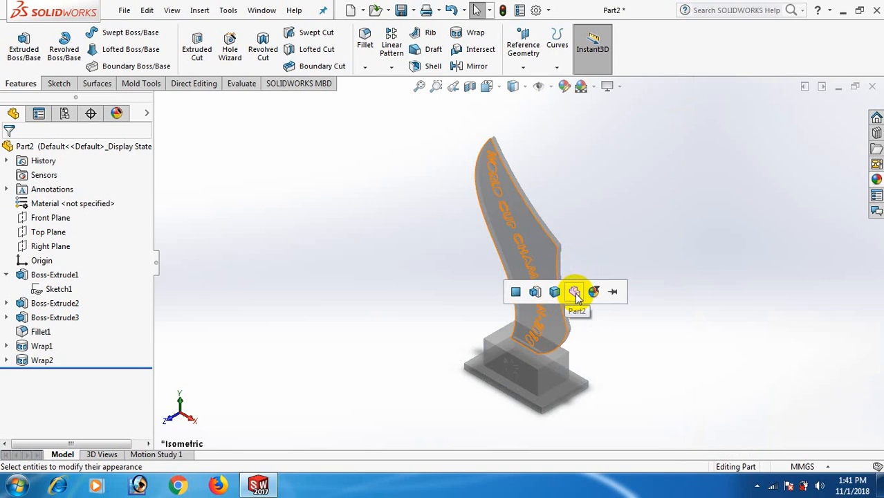
left_click(576, 294)
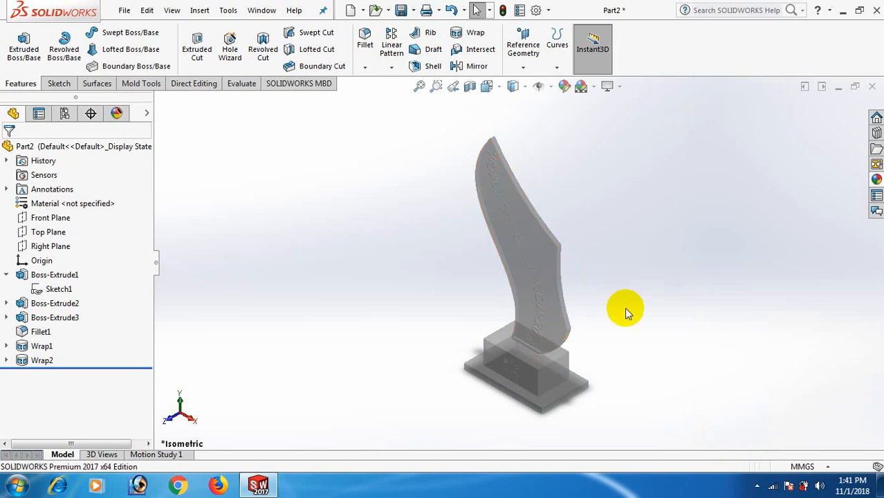
Colour the embossed "WORLD CUP CHAMPION-2018" text on the plate black
scroll(631, 314, "down", 2)
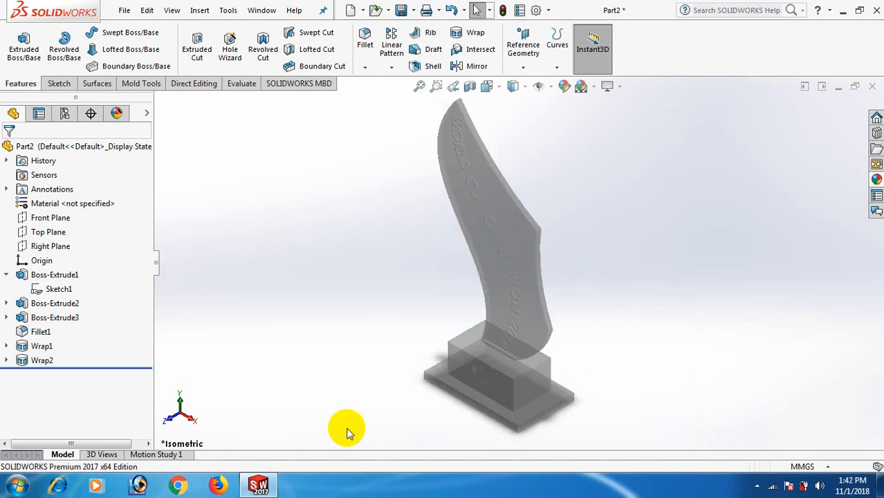
right_click(38, 348)
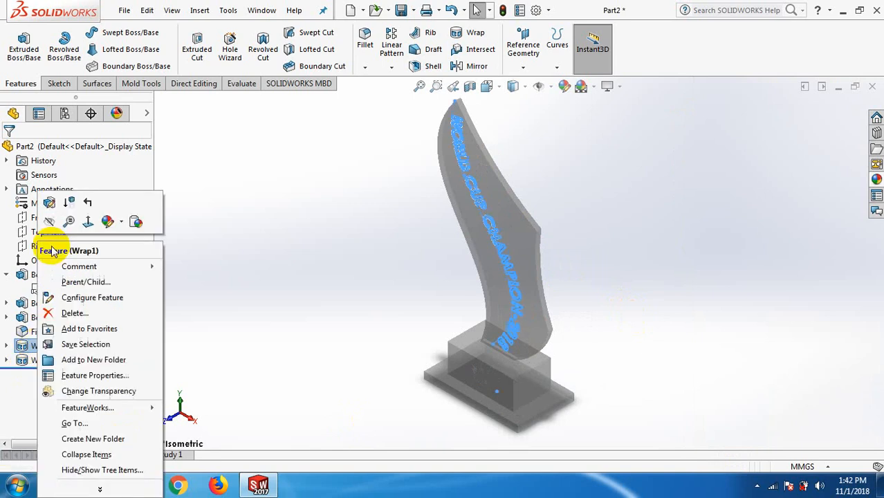
left_click(107, 221)
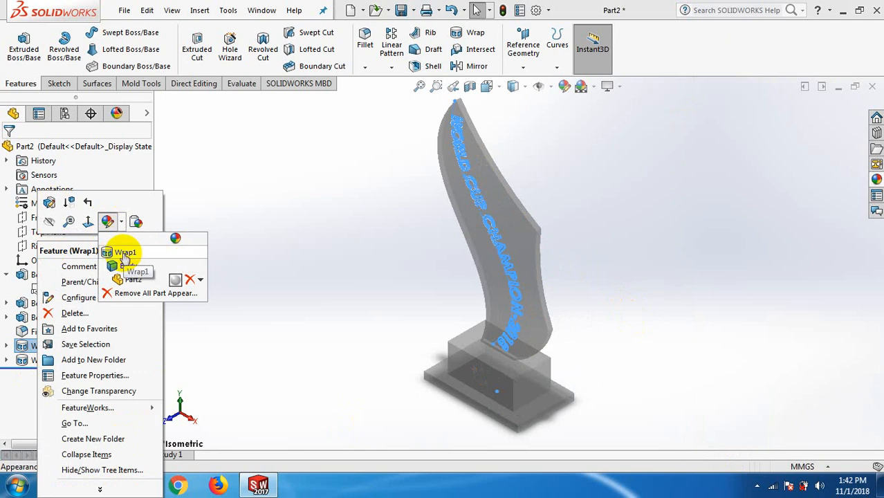
left_click(125, 253)
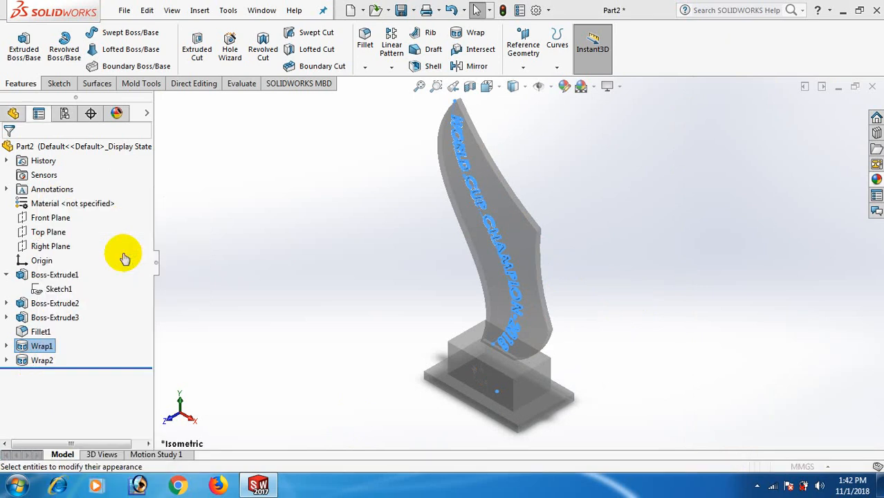
left_click(104, 434)
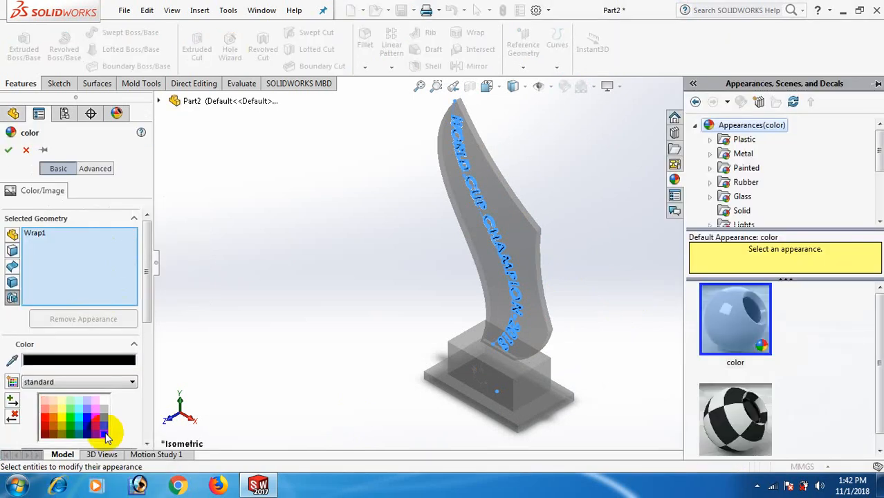
left_click(8, 149)
left_click(256, 271)
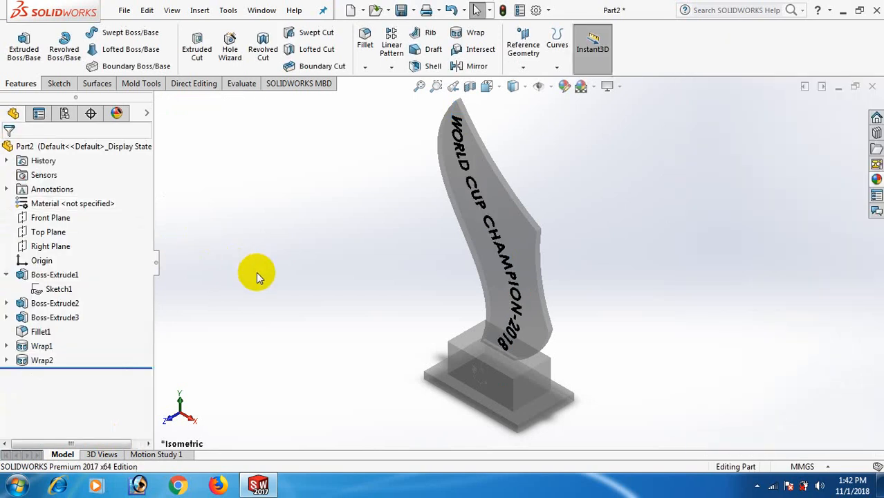
Colour the embossed circular name text on the block green
right_click(44, 361)
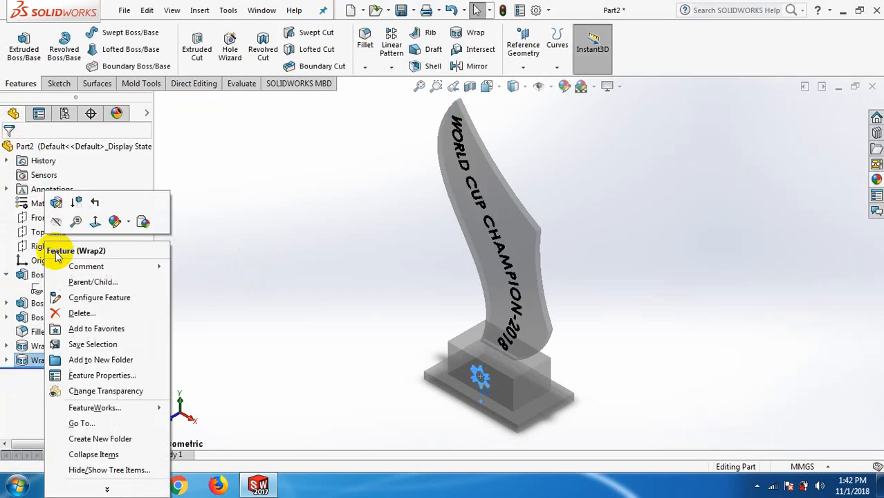
left_click(127, 223)
left_click(133, 251)
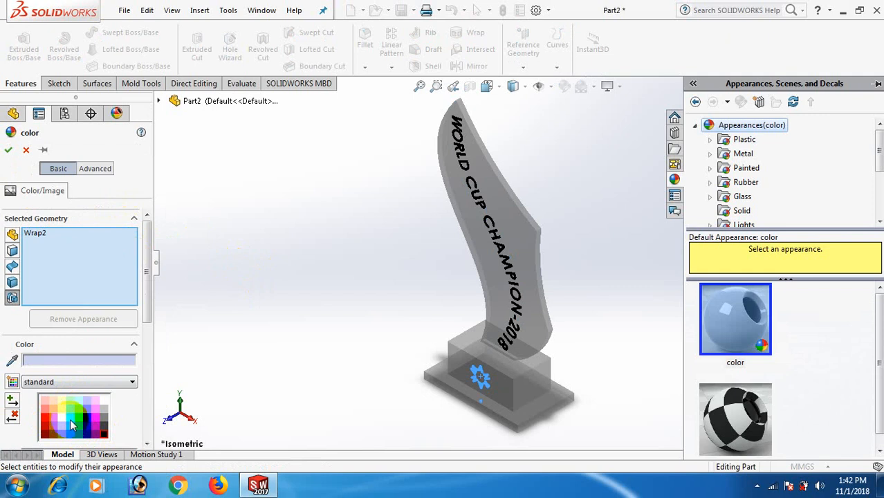
left_click(70, 420)
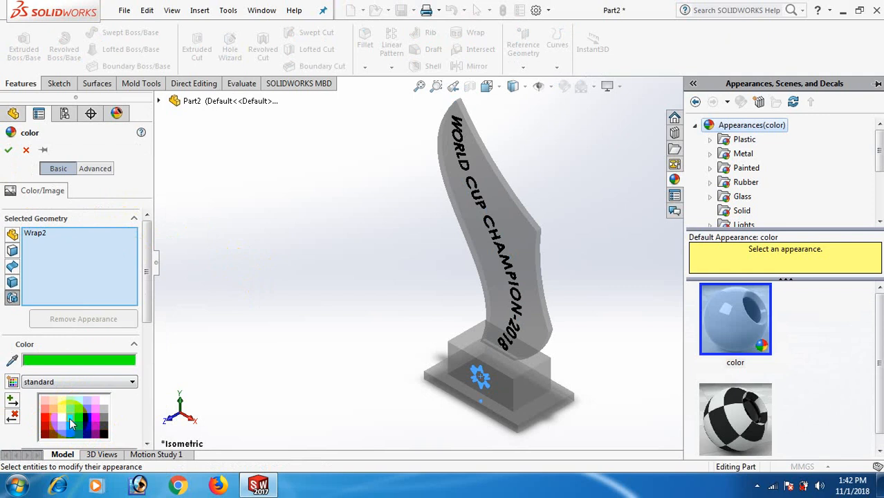
left_click(9, 149)
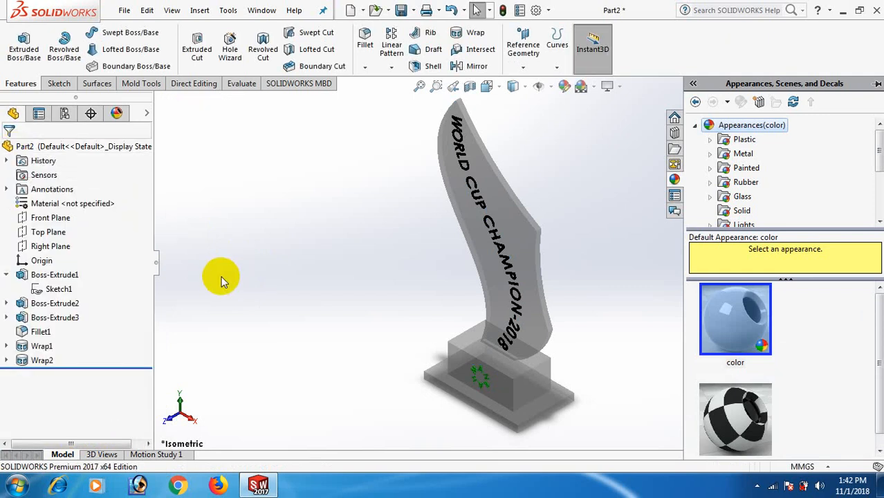
scroll(517, 409, "down", 3)
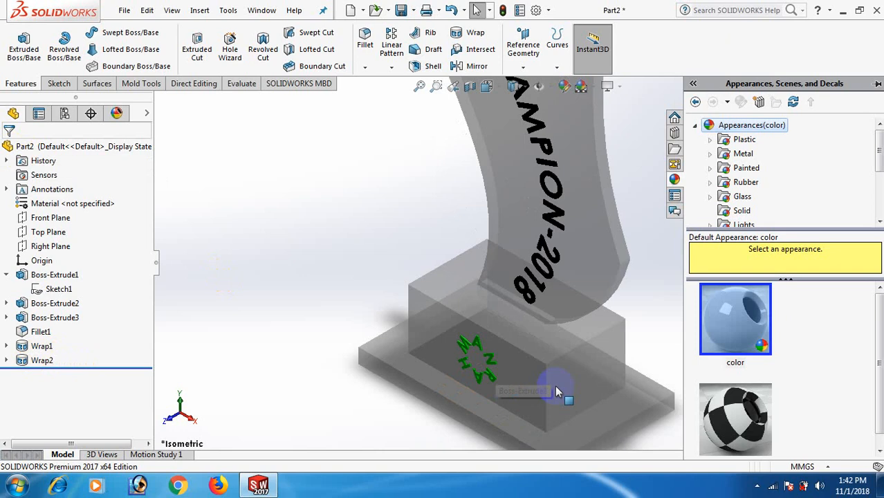
scroll(567, 387, "up", 3)
right_click(43, 363)
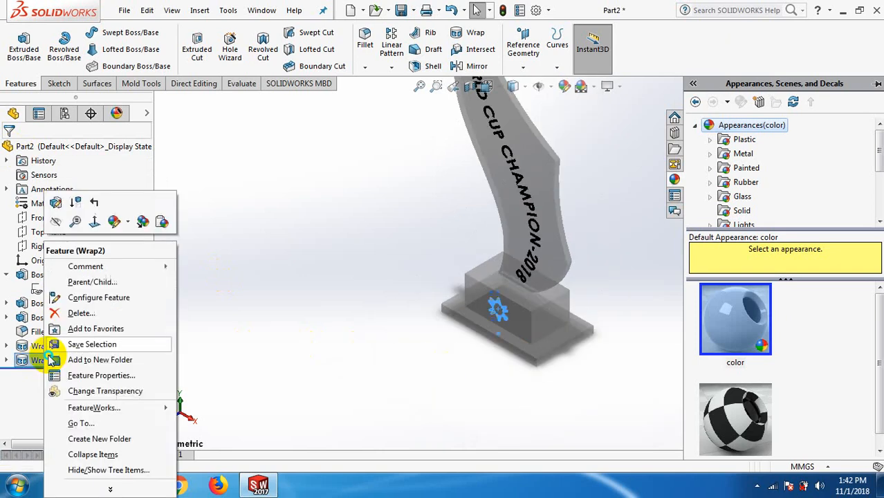
left_click(55, 201)
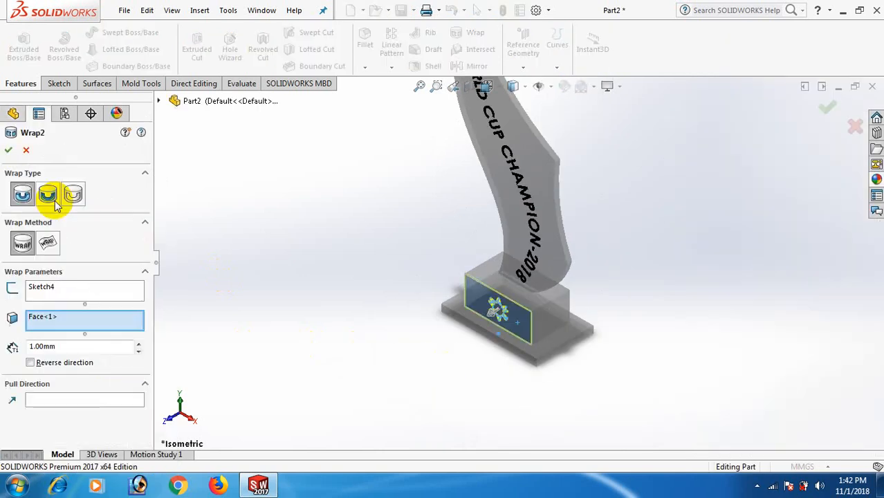
left_click(25, 150)
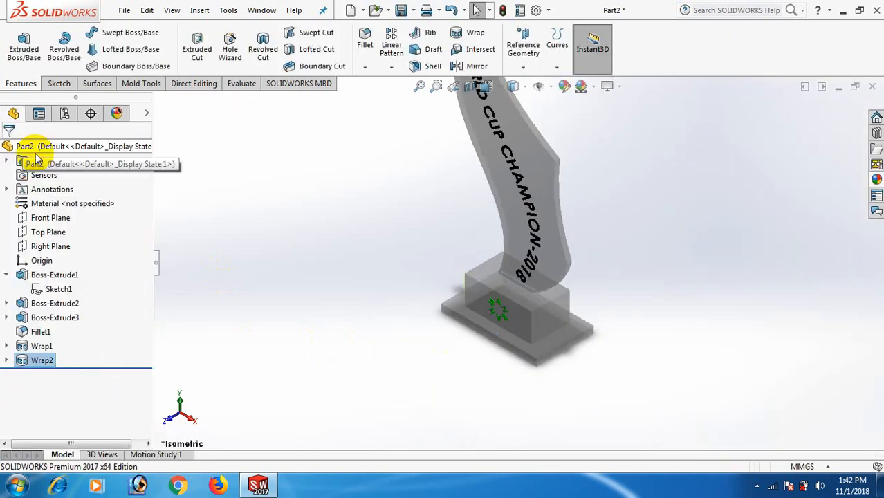
Recolour the embossed circular name text on the block red
right_click(43, 360)
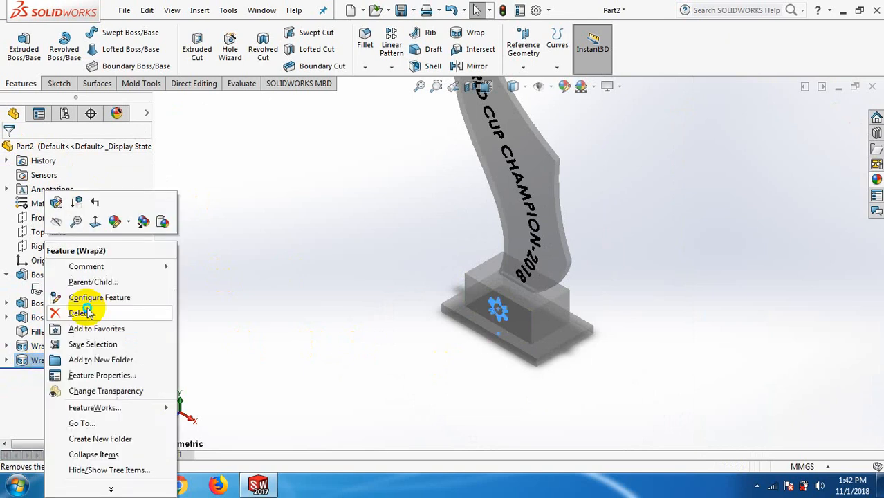
left_click(129, 222)
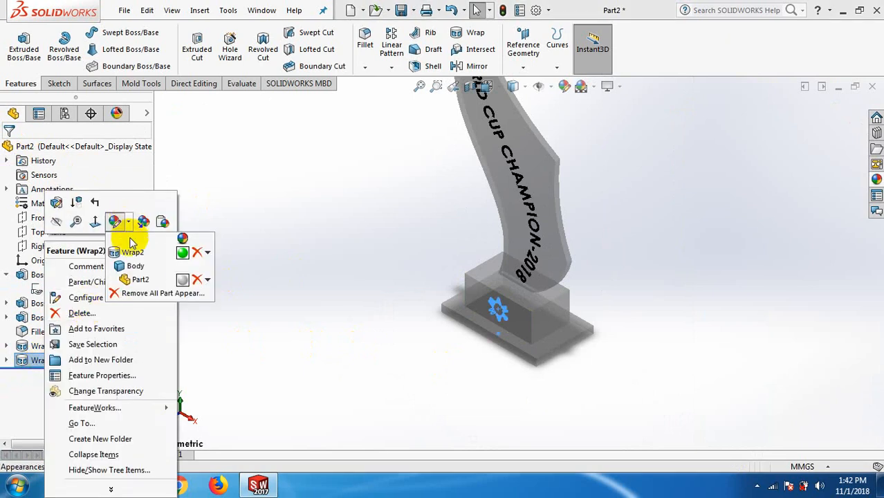
left_click(129, 252)
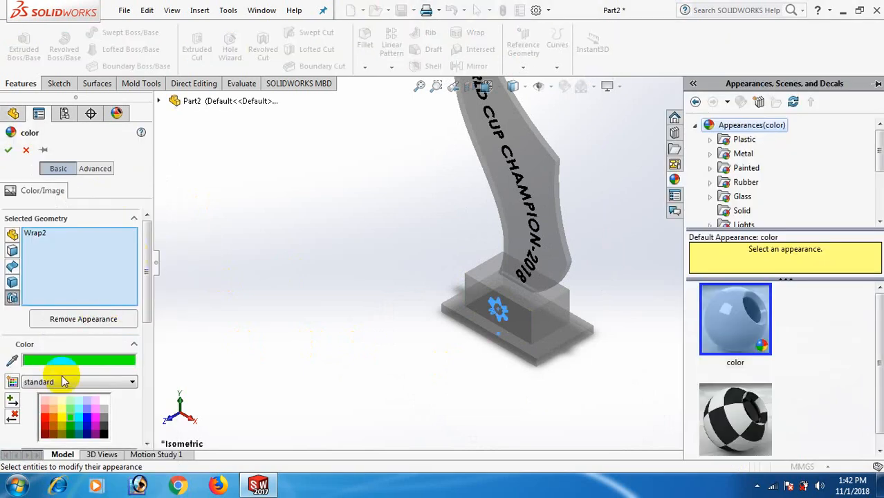
left_click(45, 422)
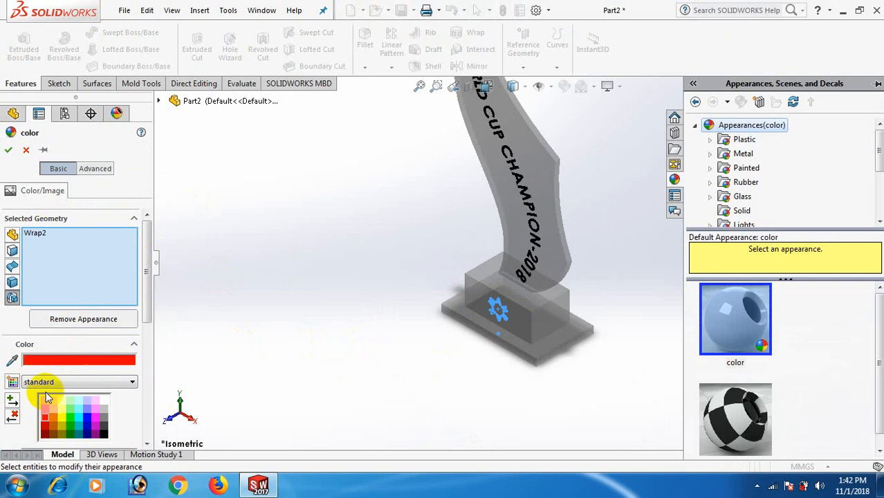
left_click(8, 149)
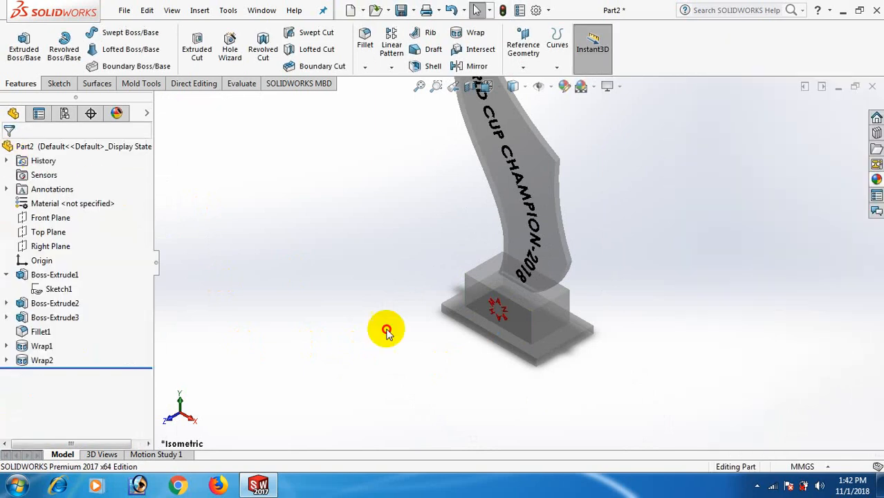
scroll(588, 251, "down", 6)
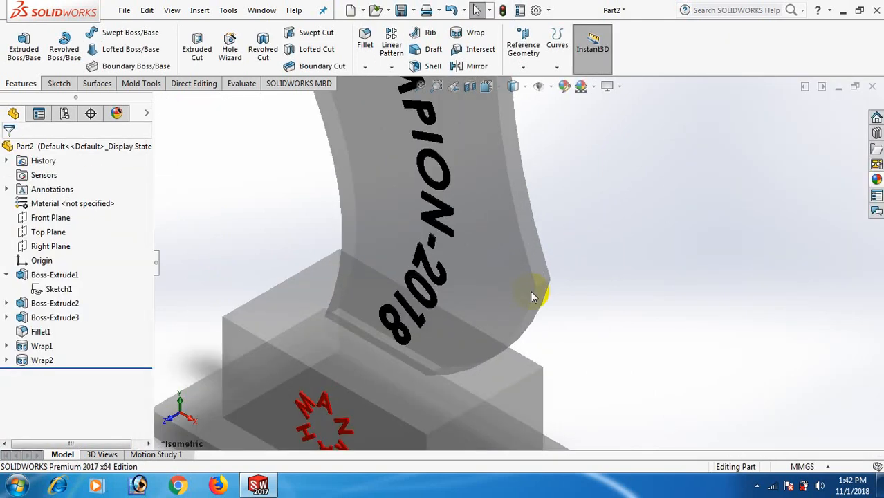
scroll(531, 294, "up", 6)
middle_click_drag(531, 295, 555, 244)
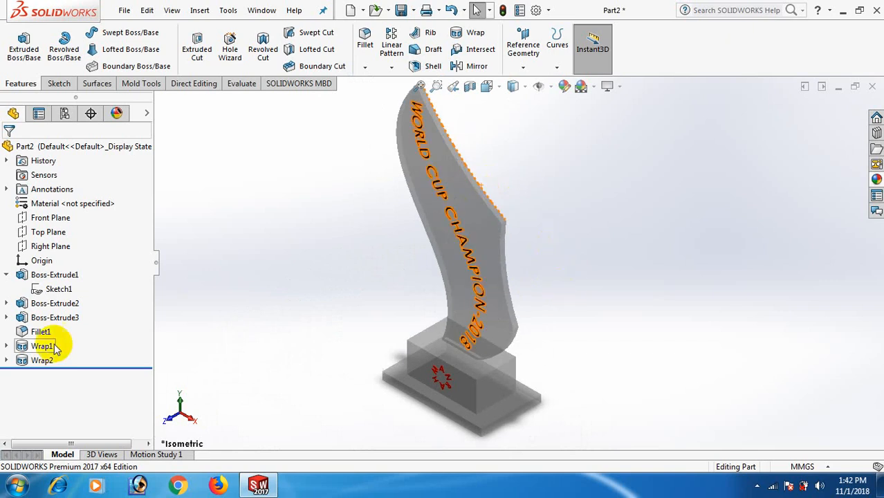
right_click(478, 246)
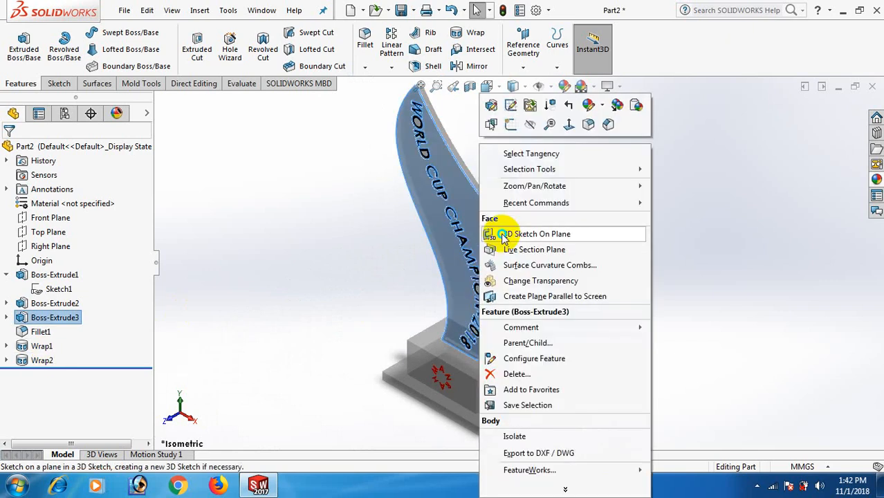
left_click(599, 108)
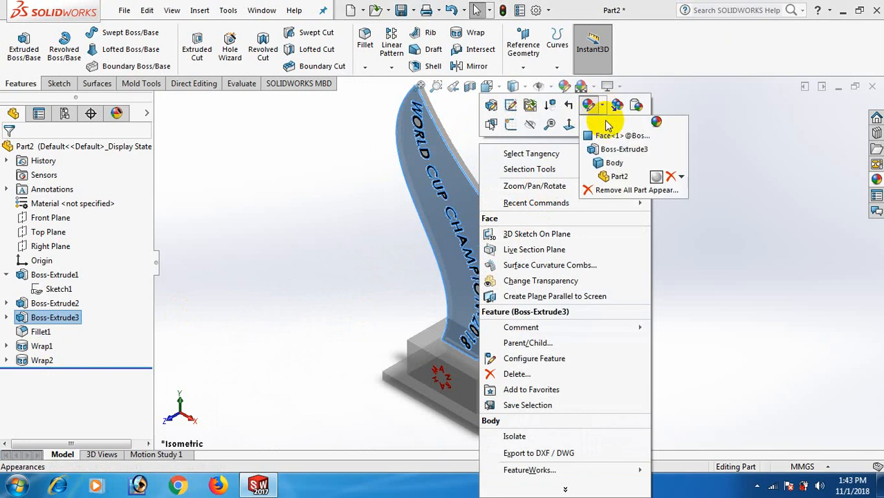
left_click(612, 166)
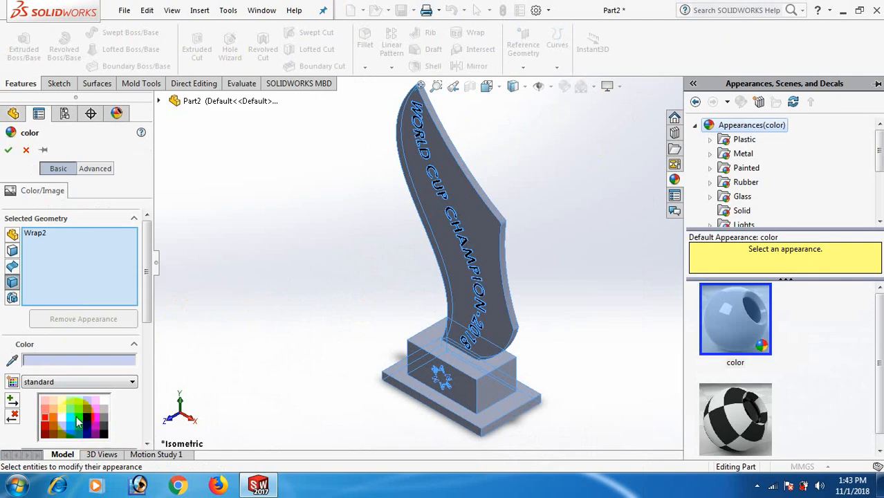
left_click(79, 418)
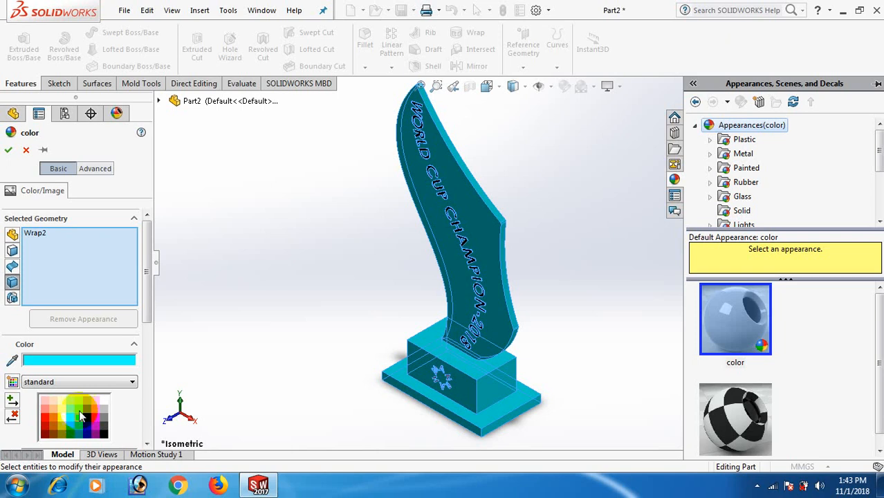
left_click(80, 415)
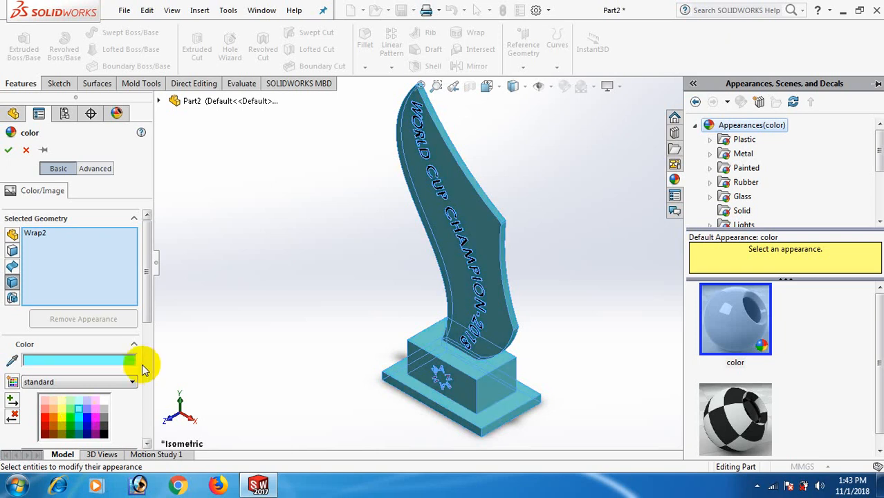
left_click_drag(146, 318, 147, 363)
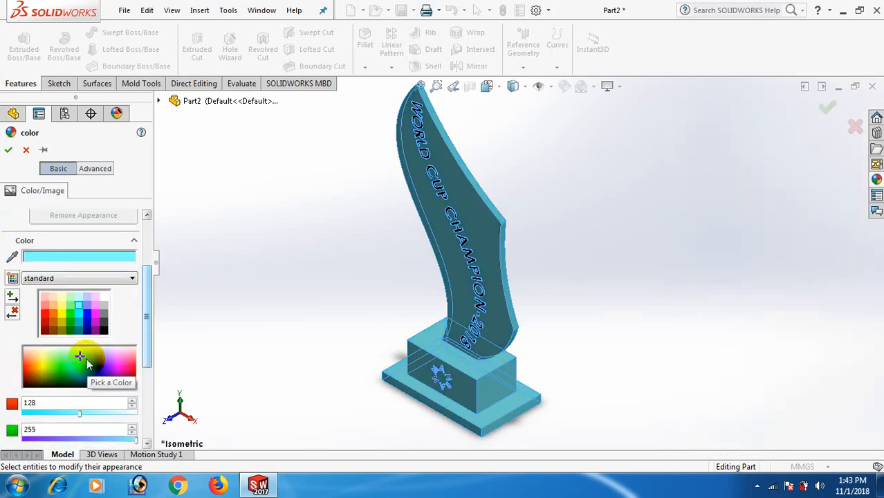
left_click(88, 355)
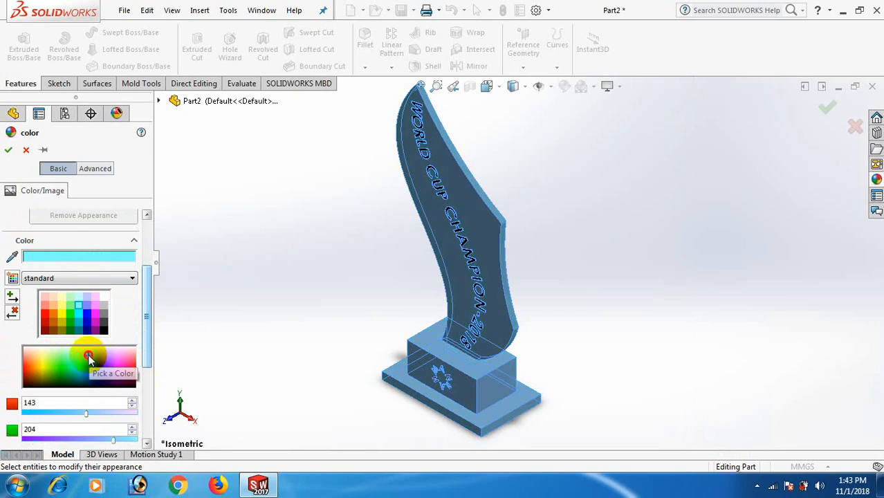
left_click(26, 149)
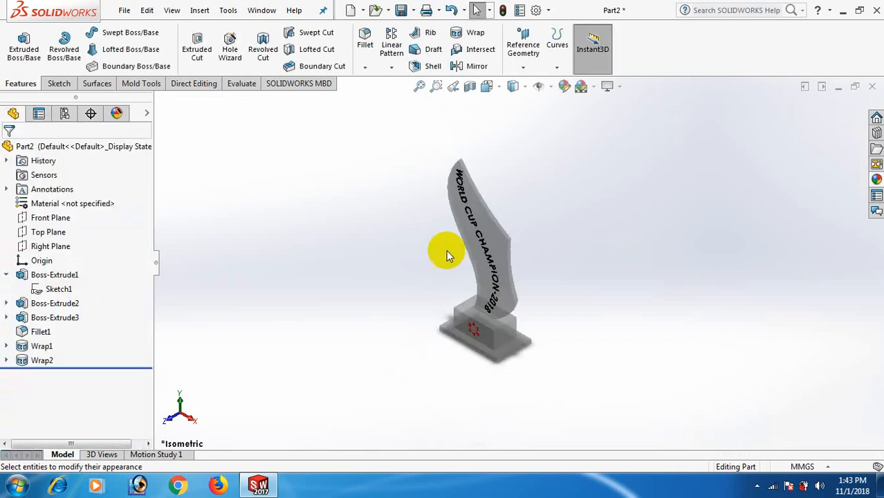
Show the whole trophy in isometric view
scroll(446, 249, "down", 2)
scroll(615, 290, "up", 2)
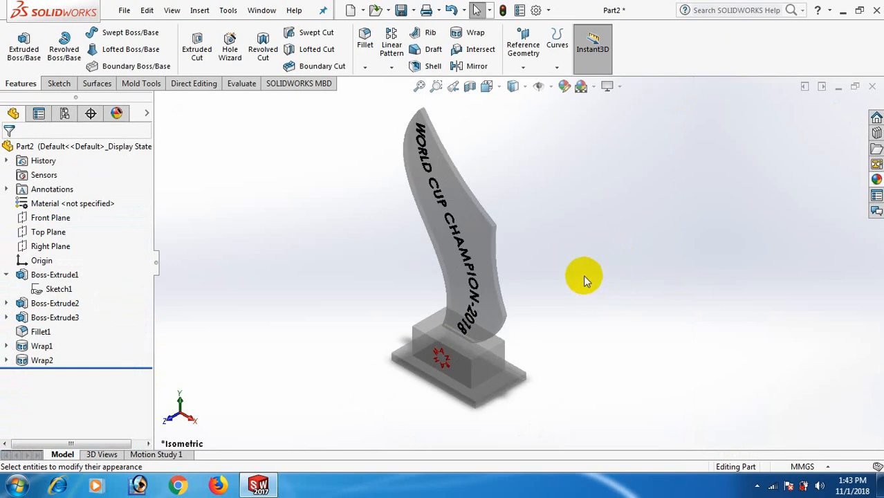
key("space")
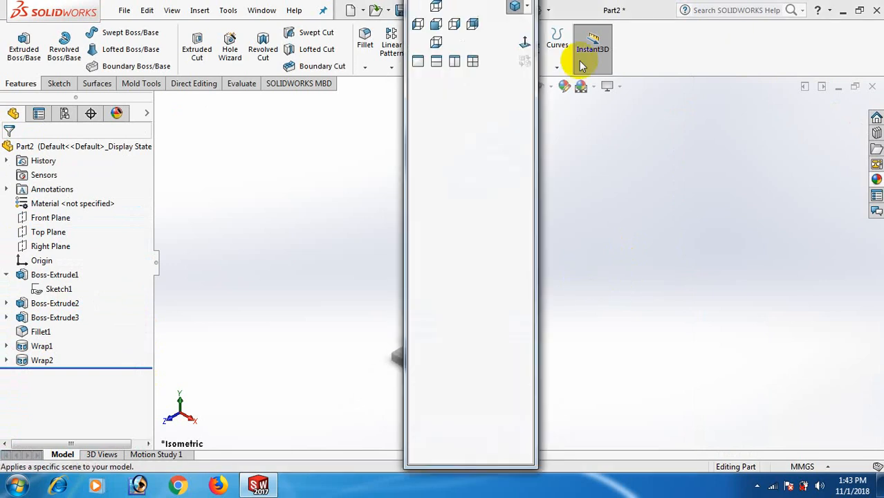
left_click(516, 9)
left_click(650, 286)
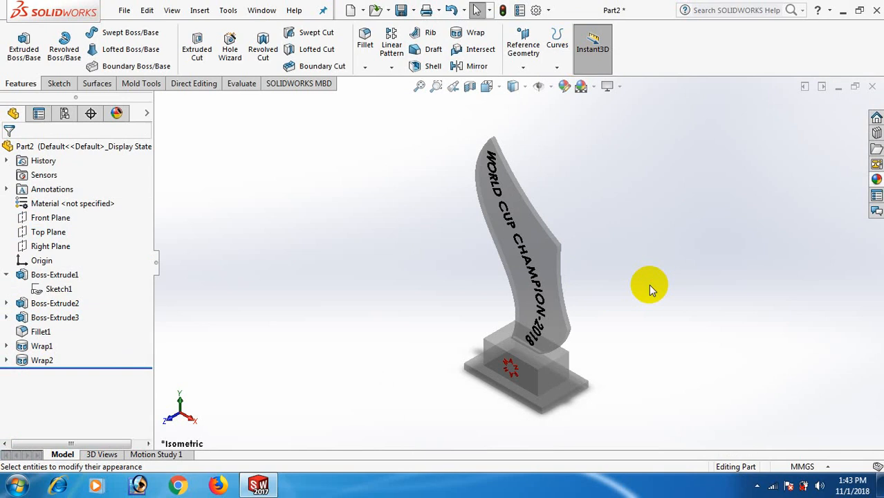
Apply the orange juice appearance from the Organic appearances to the whole part
left_click(876, 180)
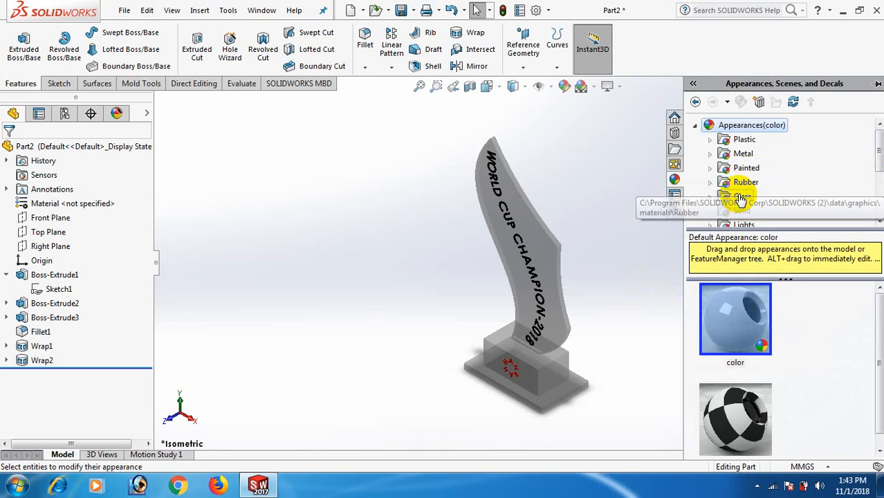
left_click_drag(879, 164, 879, 191)
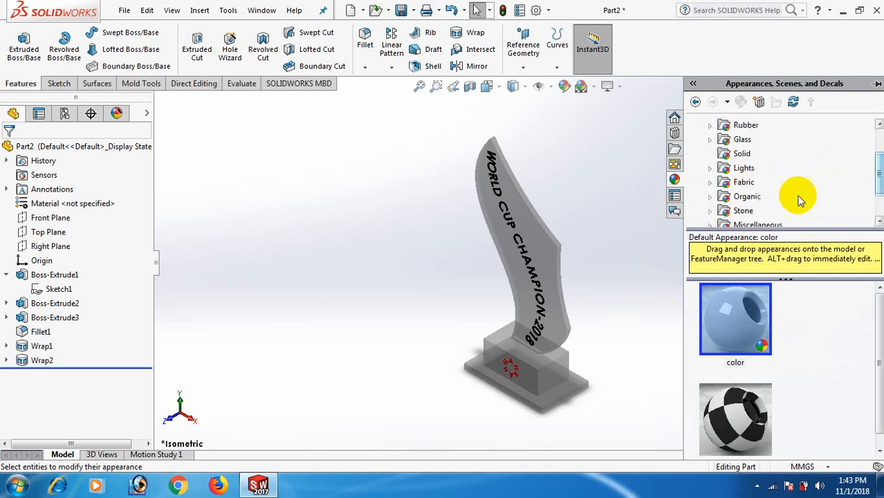
left_click(748, 198)
left_click_drag(735, 415, 562, 305)
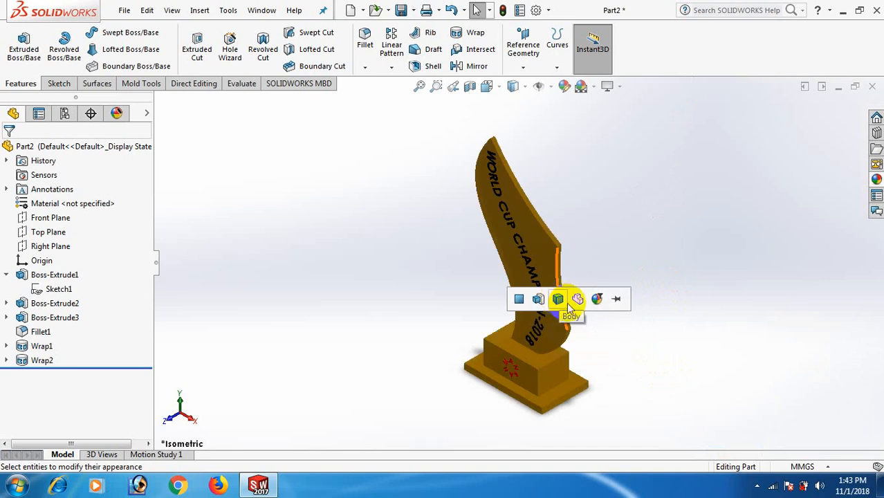
left_click(578, 300)
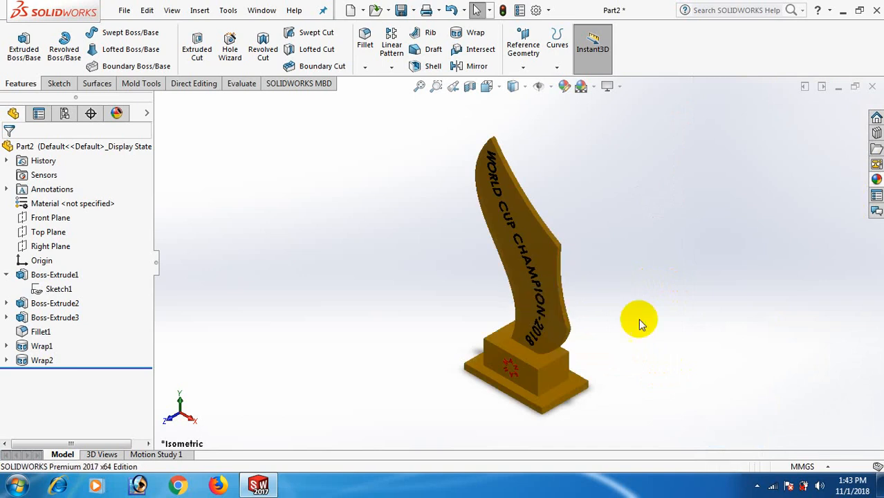
Replace the whole part's appearance with diamond and leave nothing selected
scroll(597, 301, "down", 2)
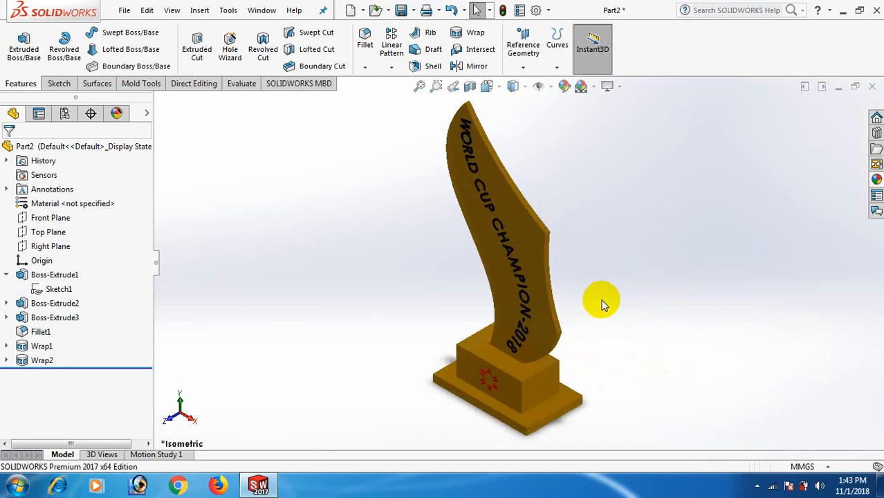
left_click(876, 179)
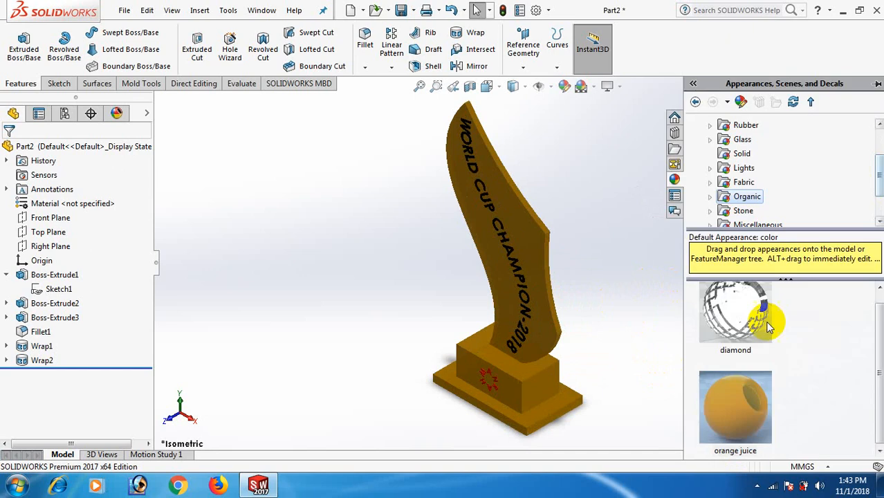
left_click_drag(768, 325, 539, 278)
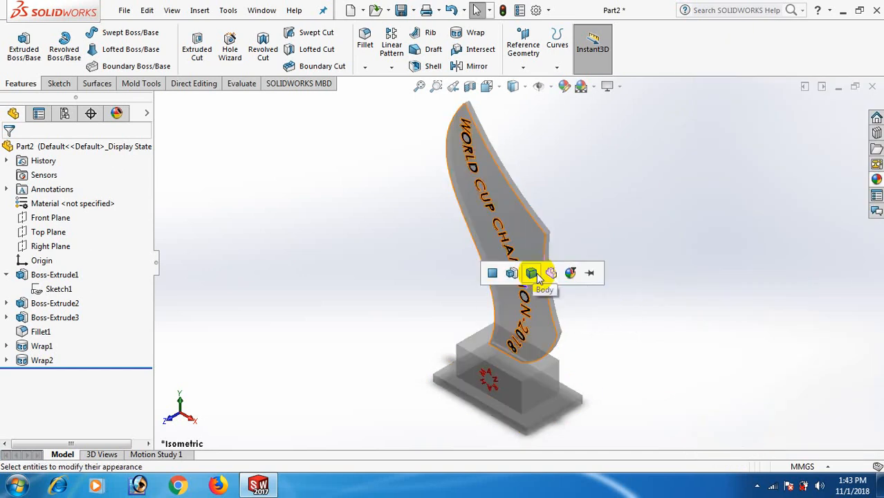
left_click(552, 274)
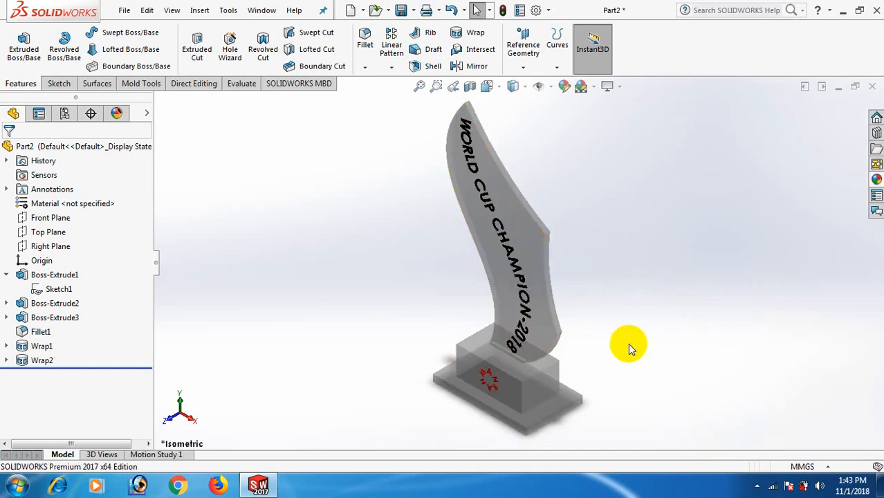
left_click(543, 392)
left_click(668, 384)
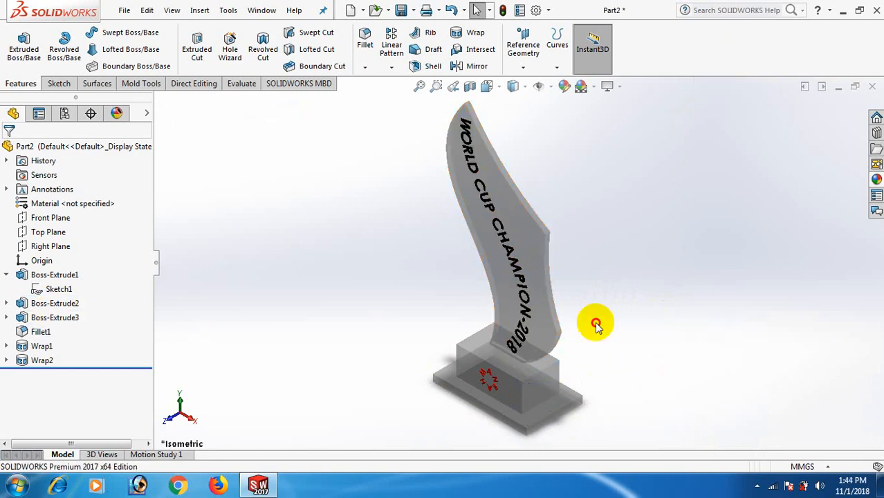
Tint the whole part's diamond appearance cyan and leave nothing selected
middle_click_drag(596, 325, 565, 298)
left_click(506, 290)
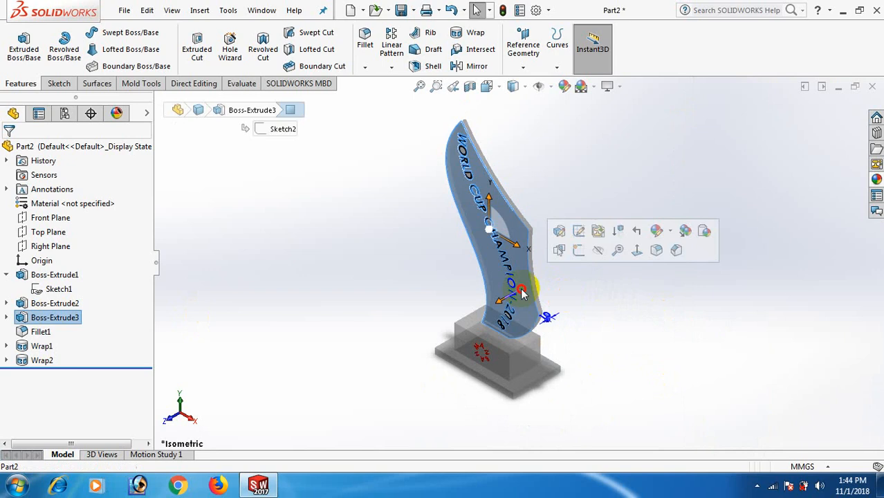
left_click(671, 234)
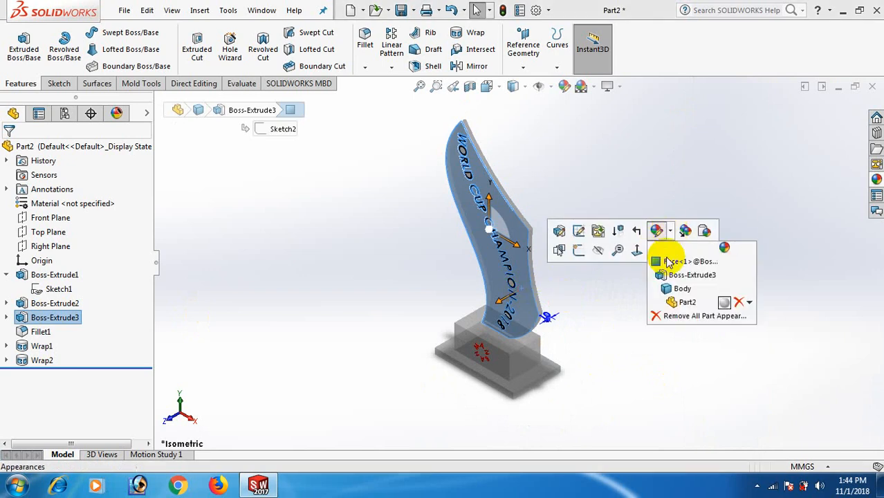
left_click(671, 303)
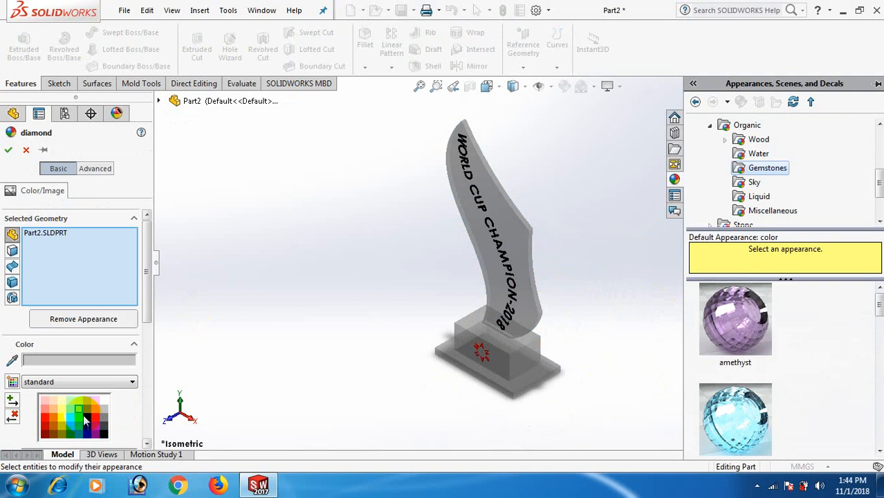
left_click(78, 418)
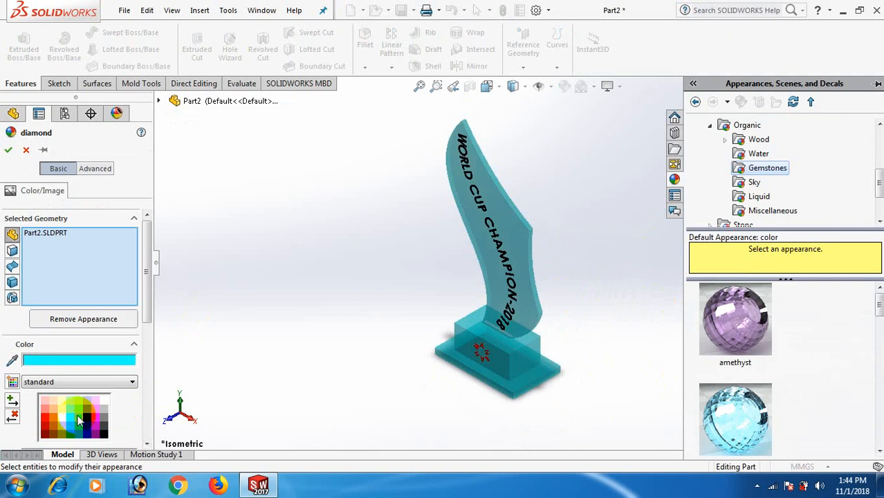
left_click(8, 149)
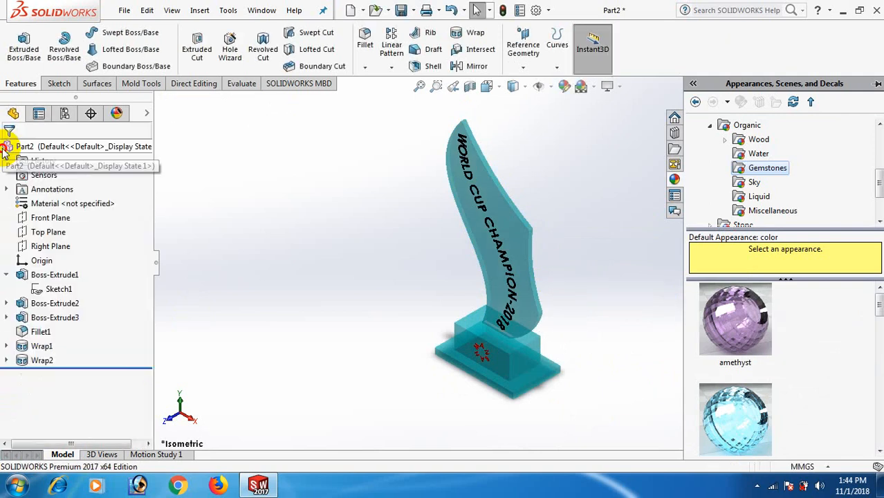
left_click(283, 264)
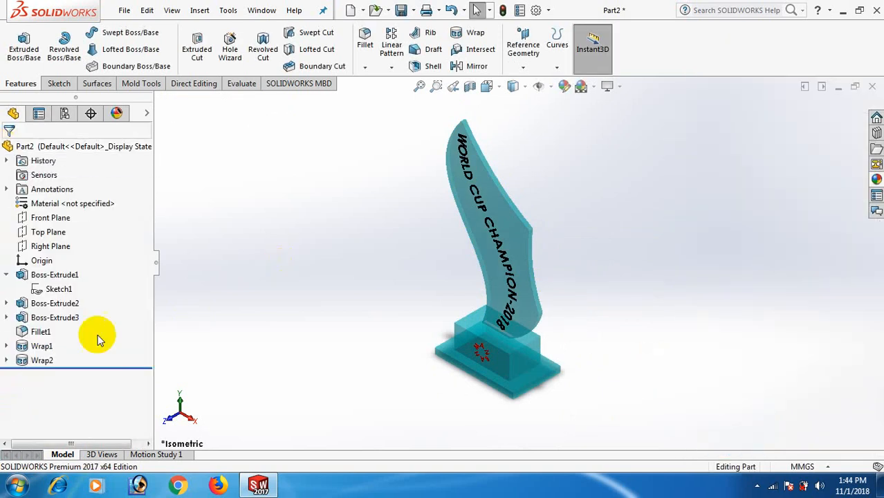
Open the whole part's diamond appearance for editing and tint it light blue, RGB 159, 182, 255
scroll(538, 340, "down", 5)
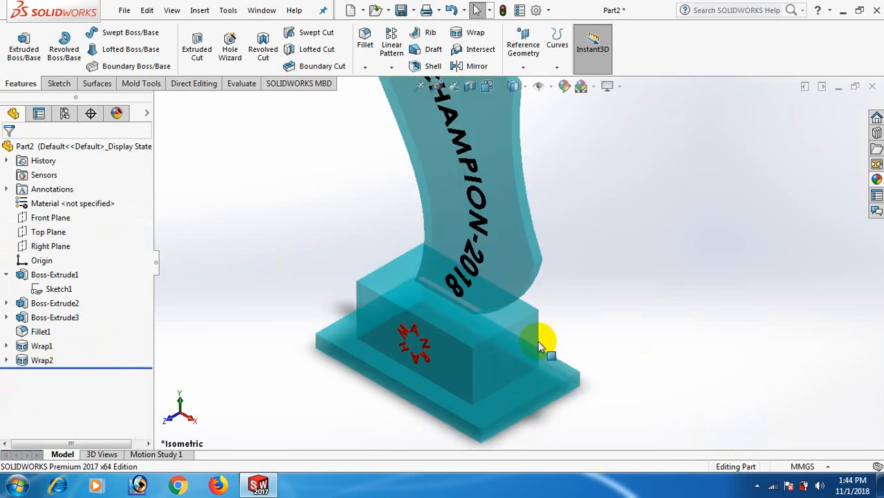
left_click(492, 369)
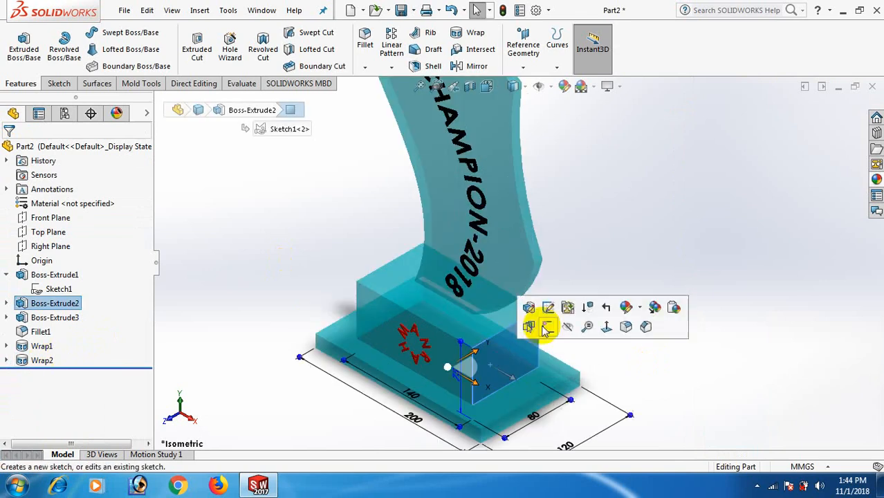
left_click(643, 308)
left_click(652, 379)
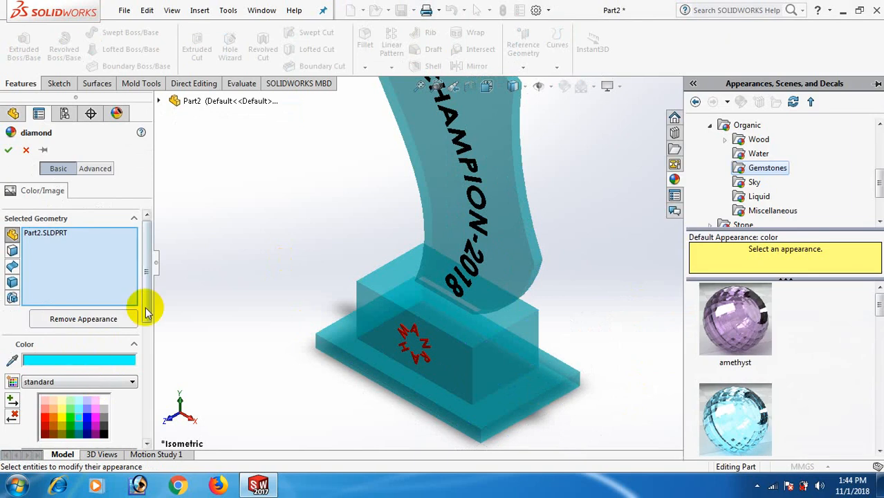
scroll(144, 316, "down", 4)
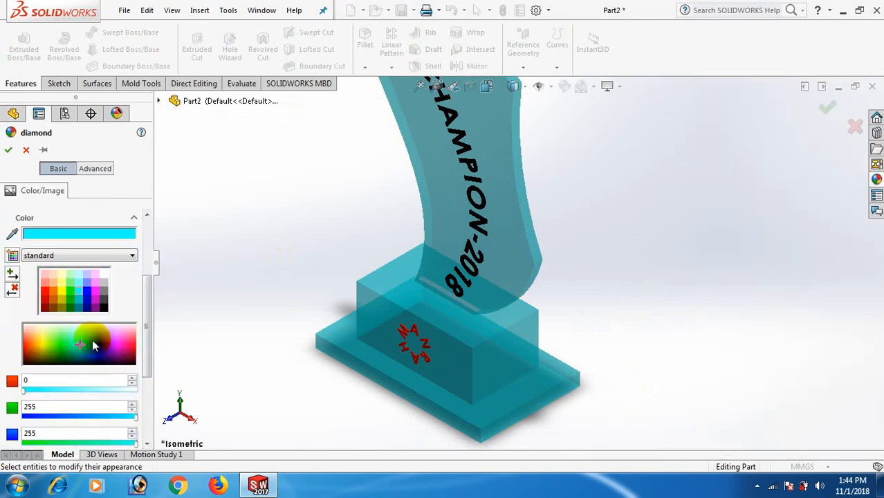
left_click_drag(94, 345, 94, 332)
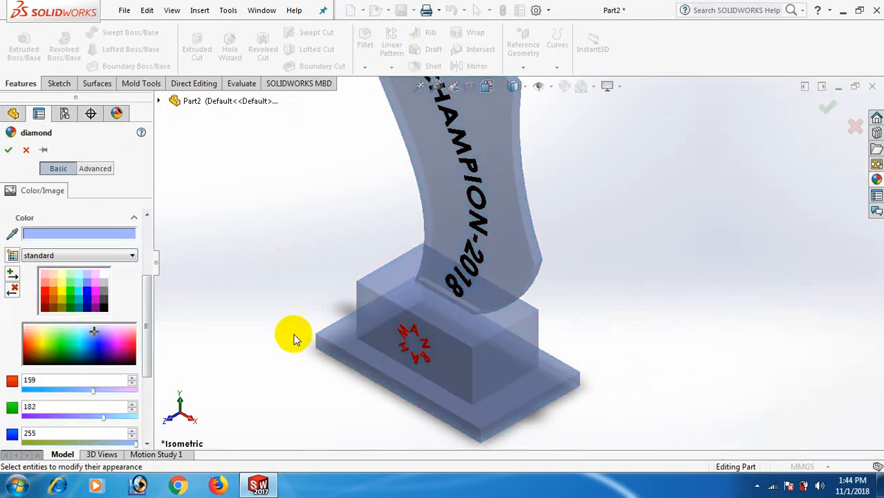
Set the whole trophy's diamond tint to magenta, RGB 223, 0, 161, and accept the appearance
scroll(530, 192, "up", 3)
middle_click_drag(530, 191, 508, 213)
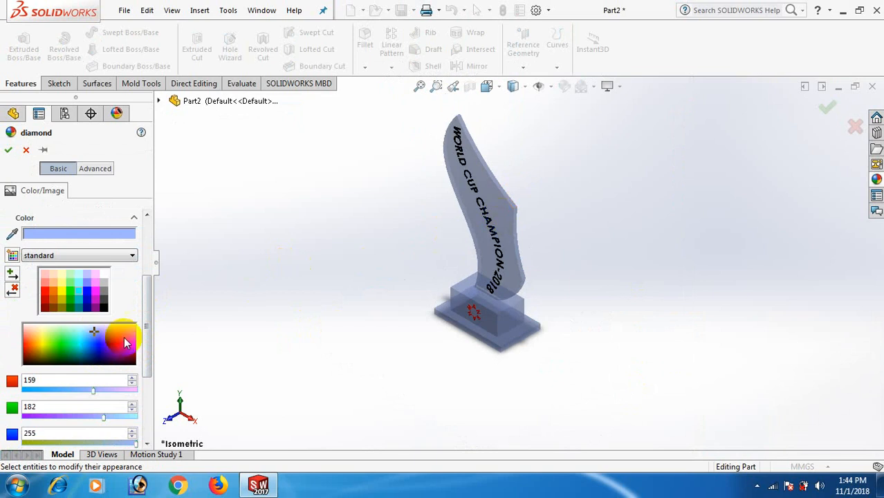
left_click_drag(125, 344, 125, 348)
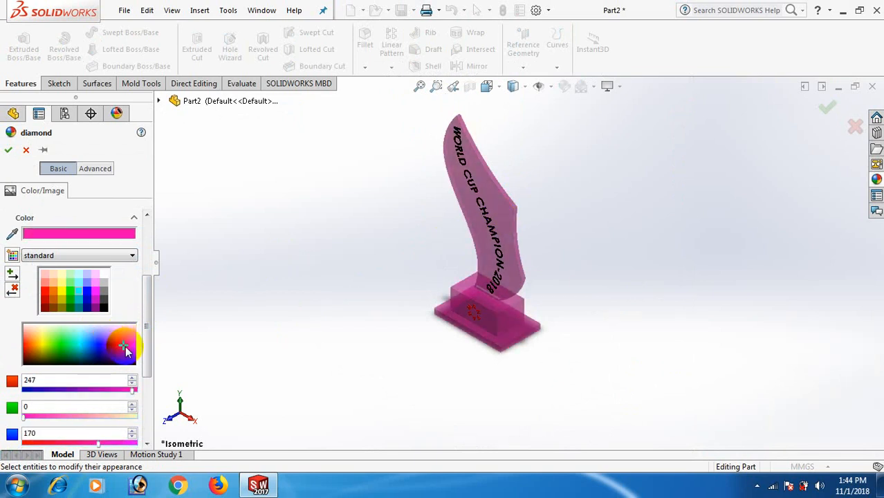
left_click(128, 346)
left_click(128, 340)
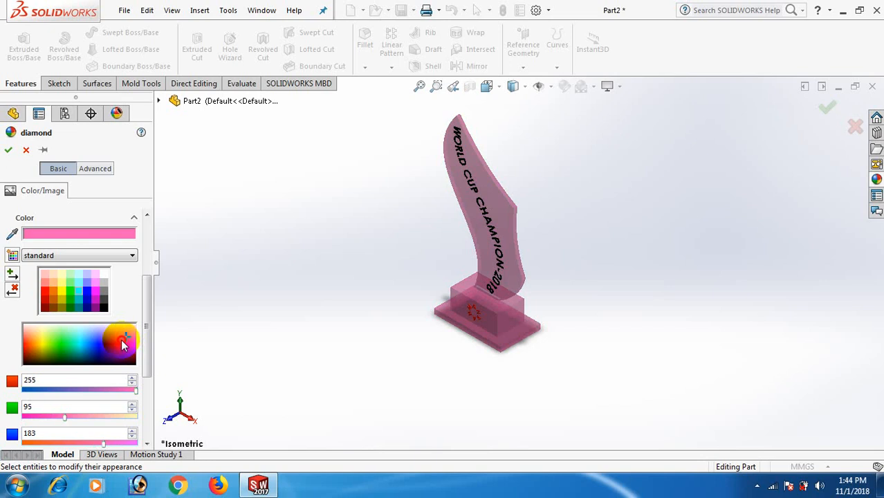
left_click_drag(121, 341, 123, 351)
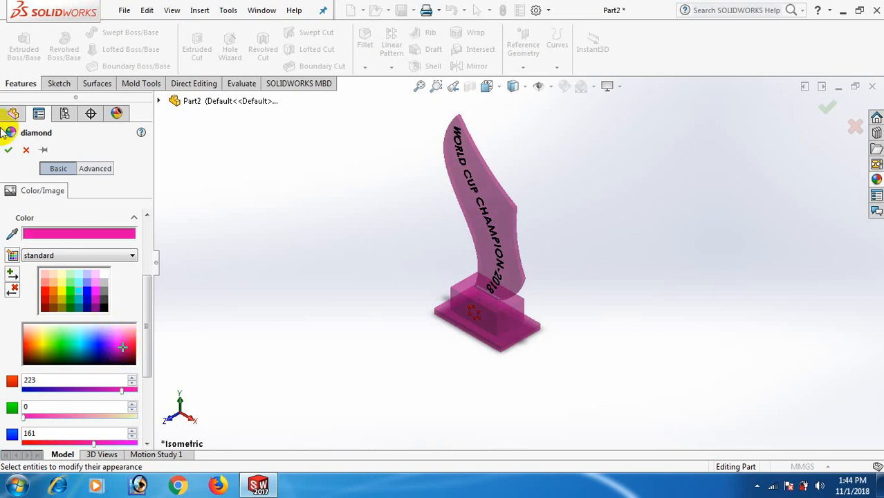
left_click(7, 152)
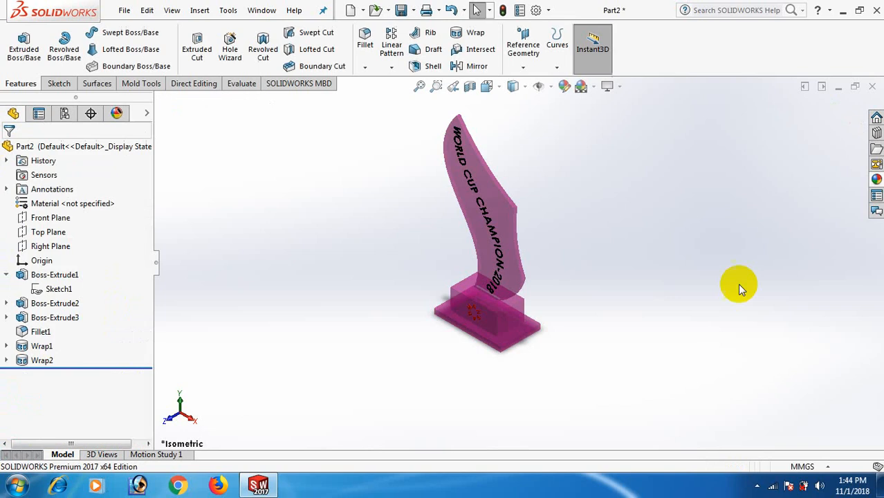
Return the finished trophy to the standard isometric view
scroll(448, 194, "down", 1)
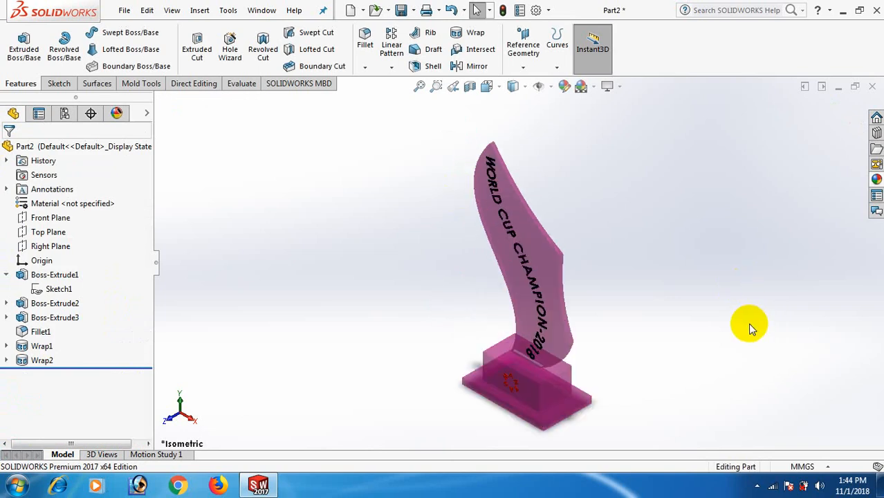
key("space")
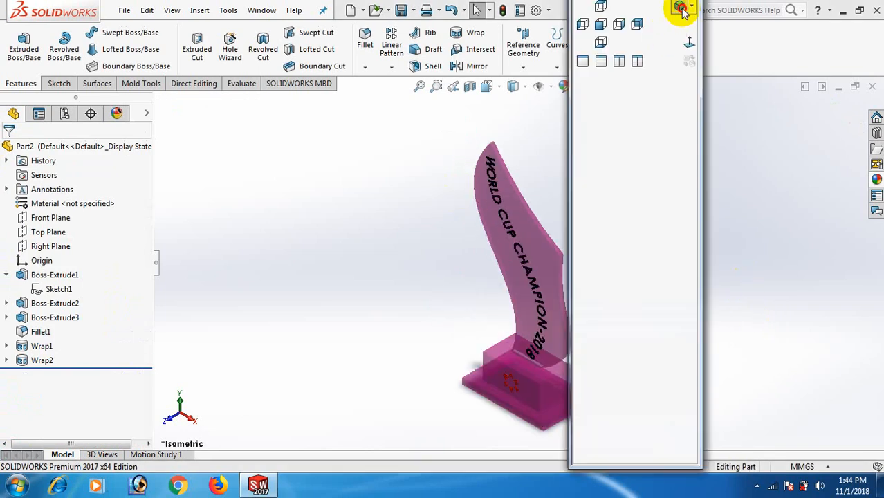
left_click(680, 6)
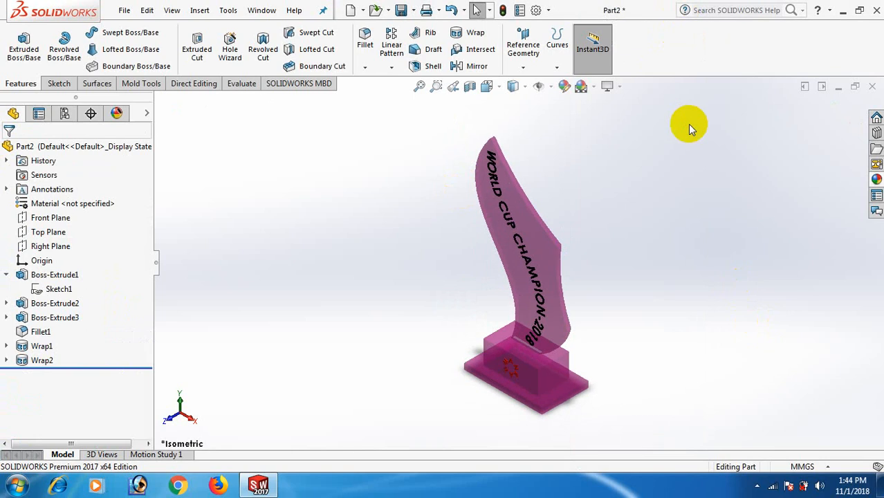